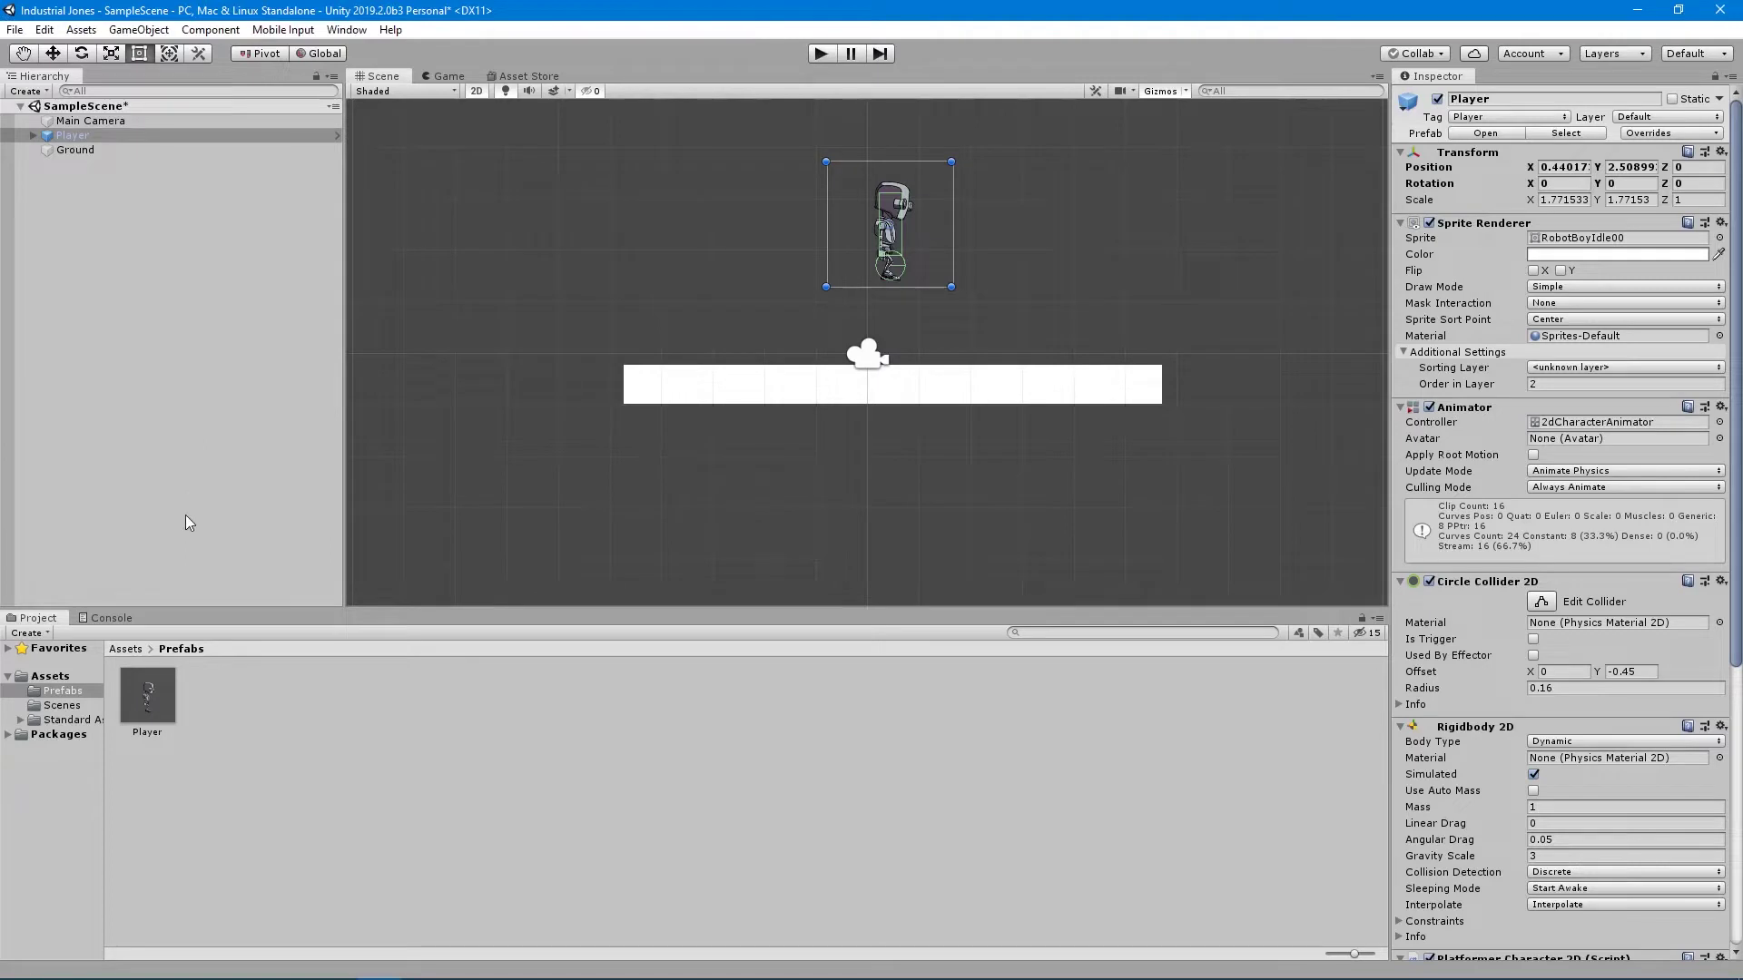
Create a new folder named Sprites inside the Assets folder.
{"action": "right_click", "coordinate": [71, 677]}
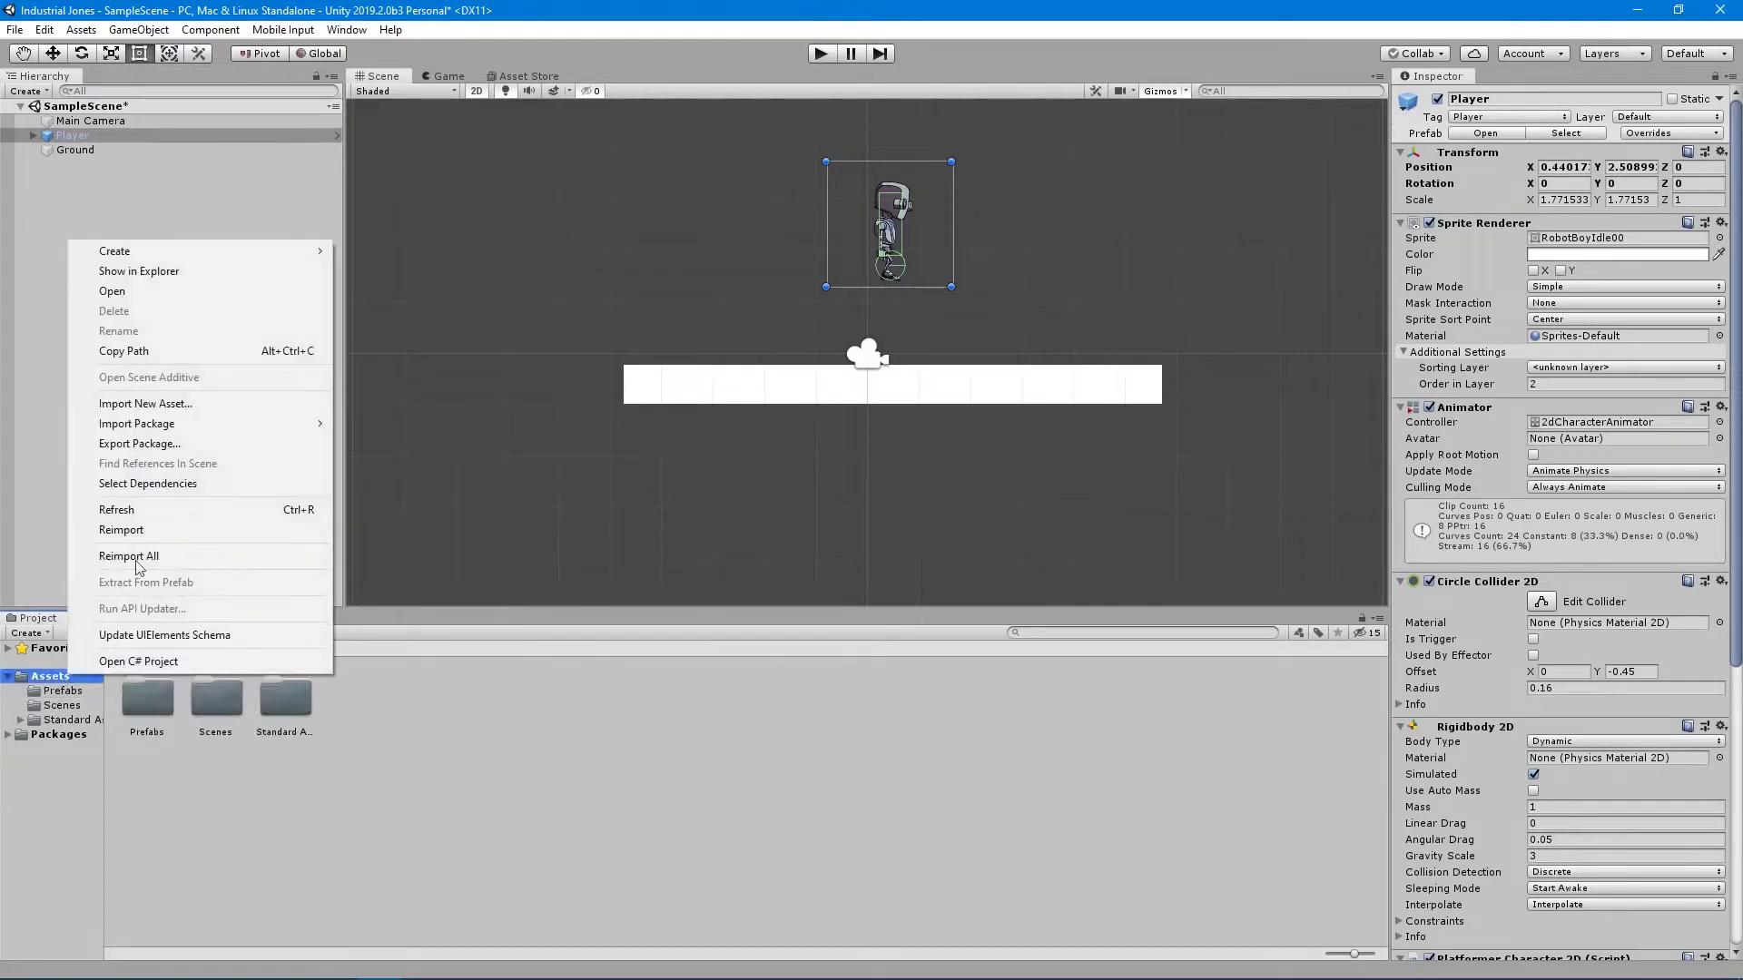
{"action": "mouse_move", "coordinate": [216, 247]}
{"action": "left_click", "coordinate": [372, 250]}
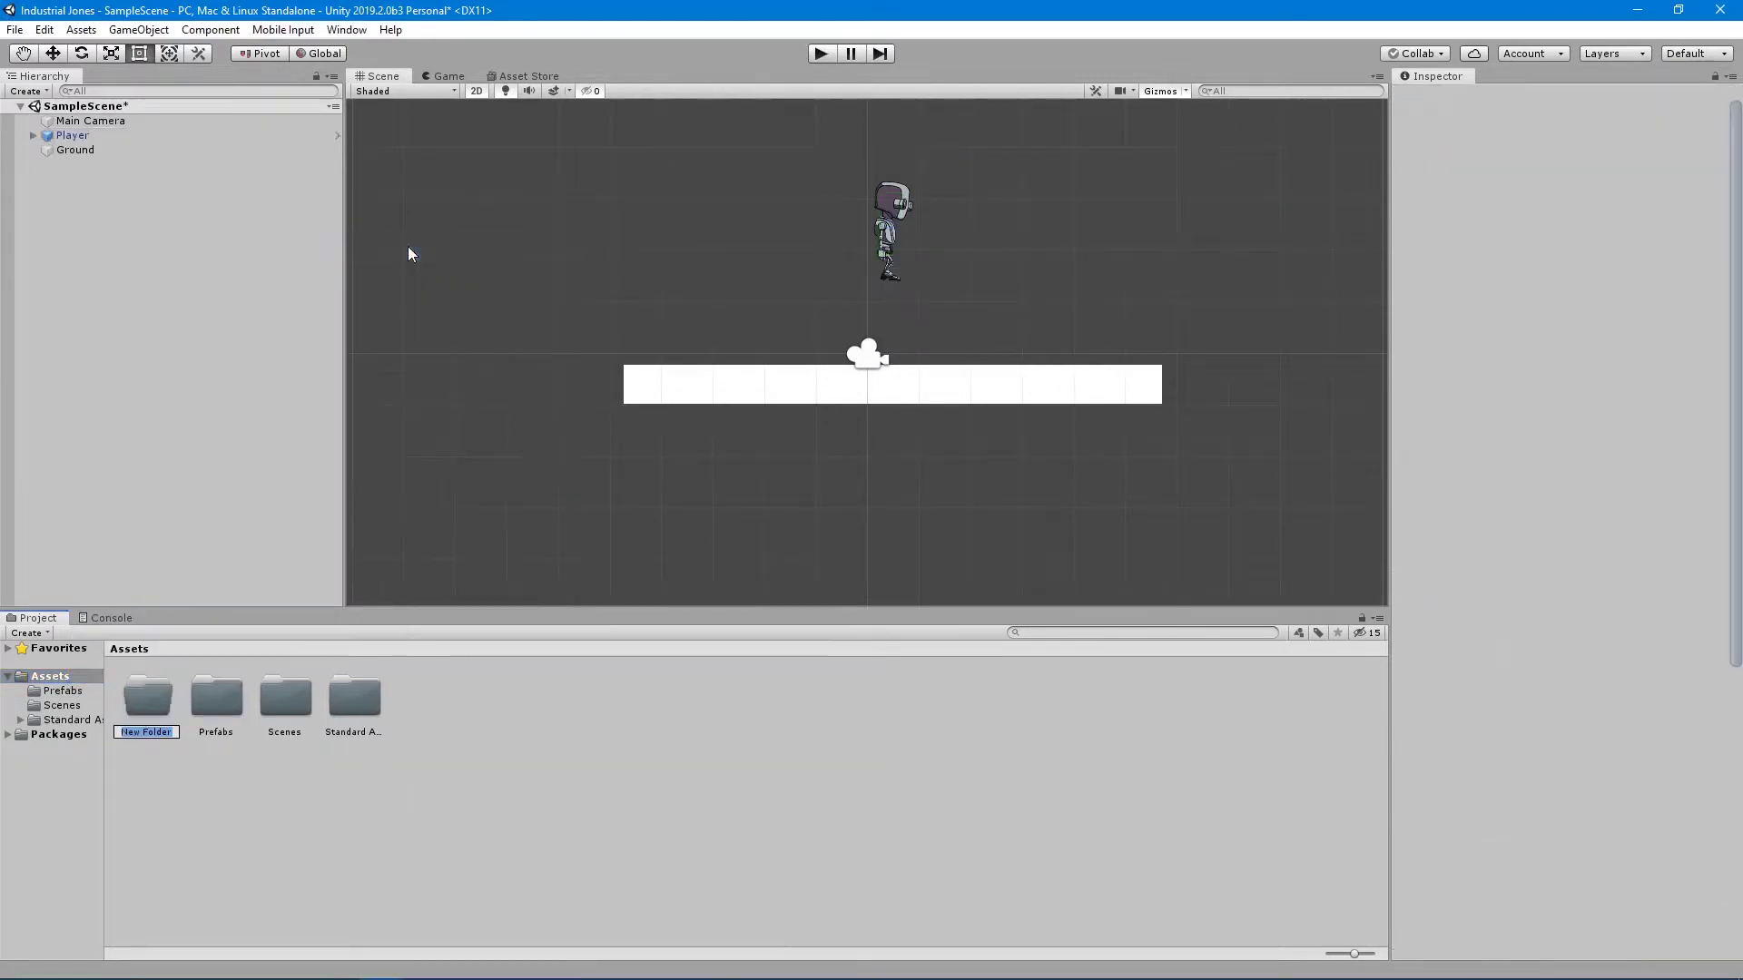
{"action": "type", "text": "Sprites"}
{"action": "key", "text": "Return"}
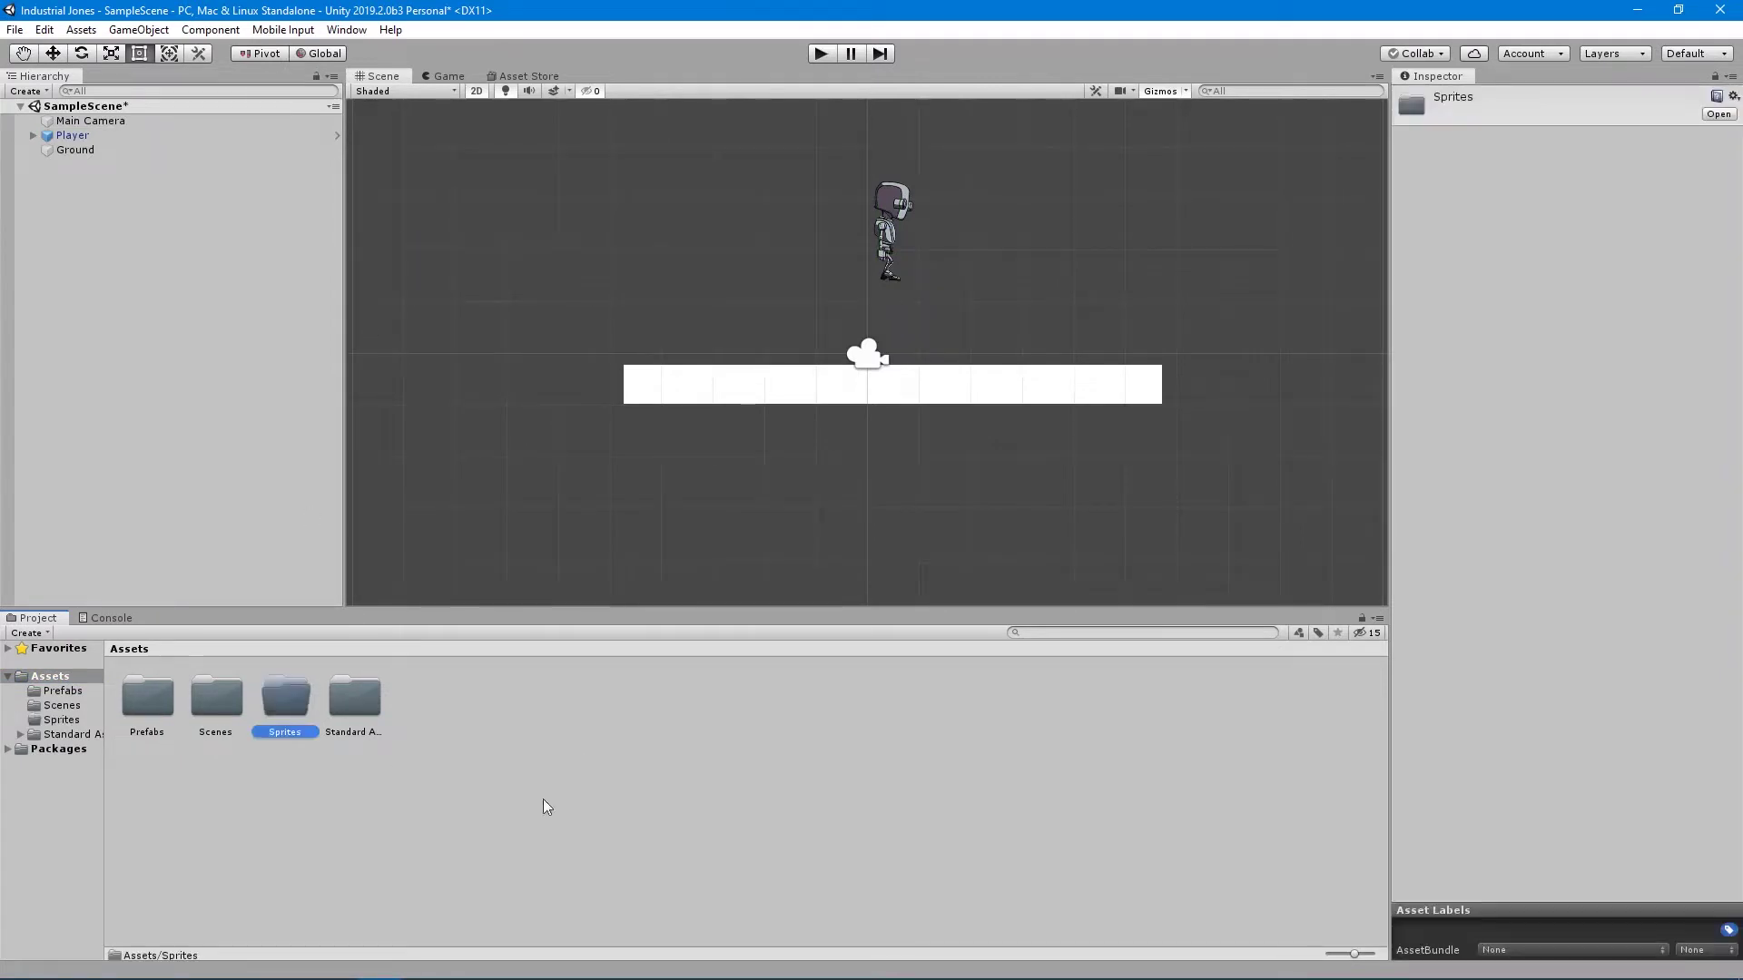
Open the Sprites folder and create a subfolder named Tiles in it.
{"action": "double_click", "coordinate": [286, 701]}
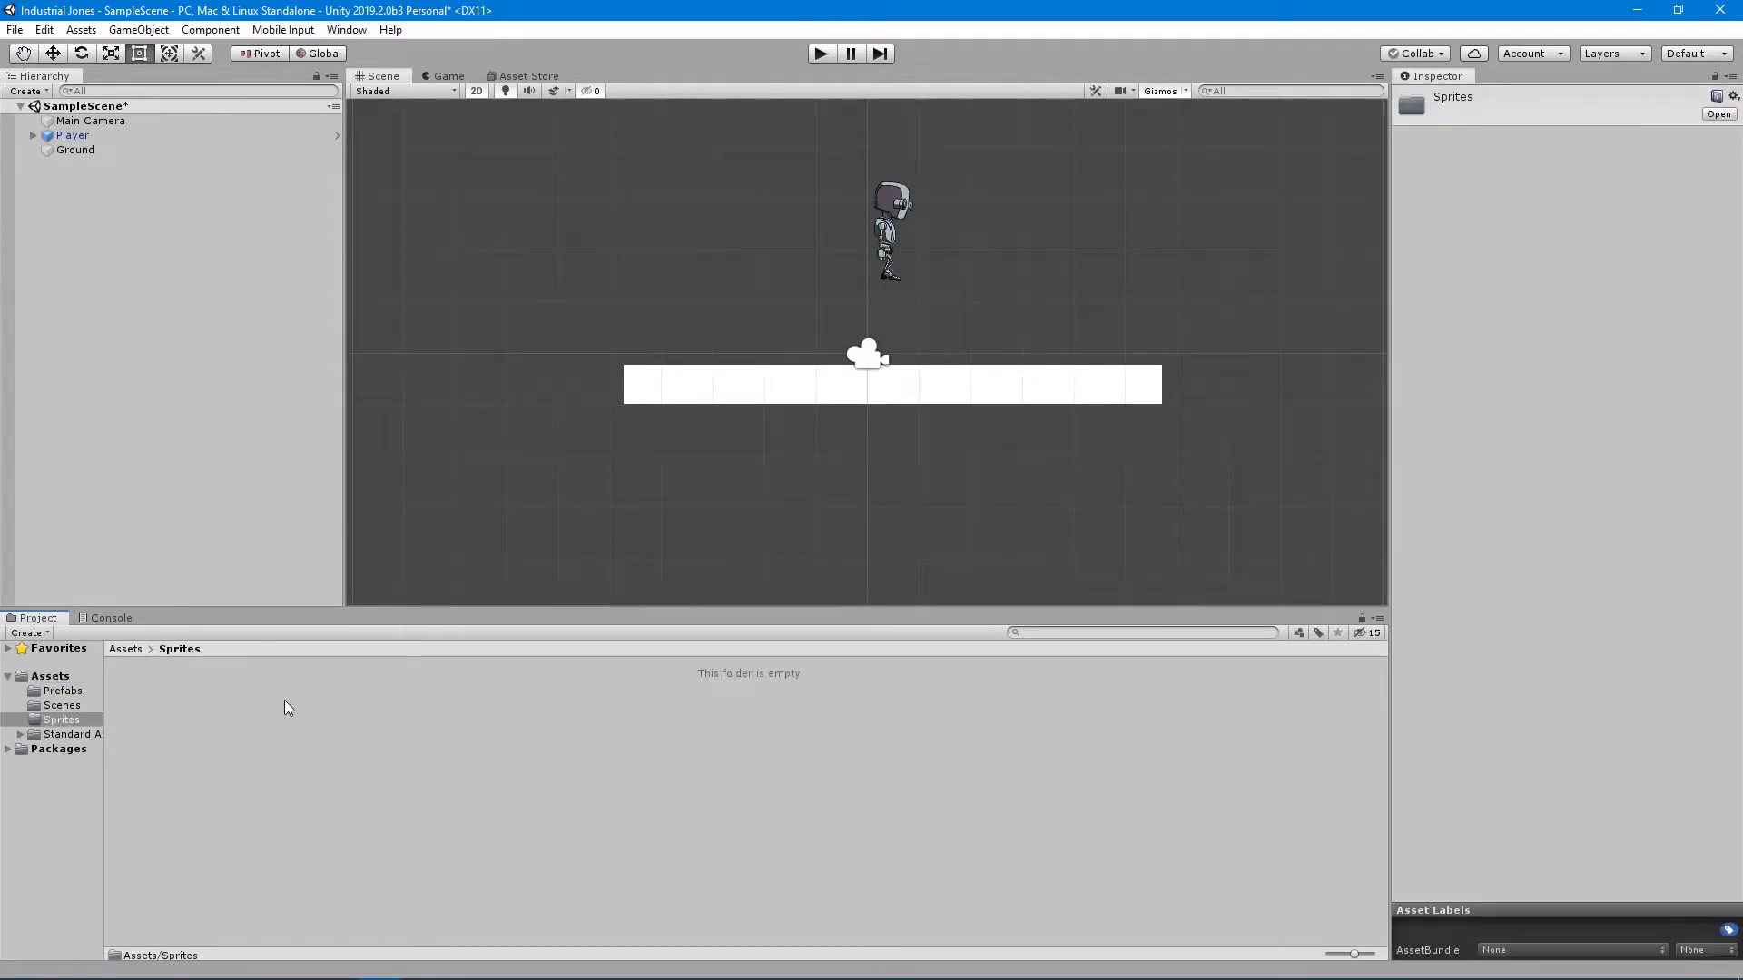
{"action": "right_click", "coordinate": [231, 710]}
{"action": "mouse_move", "coordinate": [377, 281]}
{"action": "left_click", "coordinate": [572, 258]}
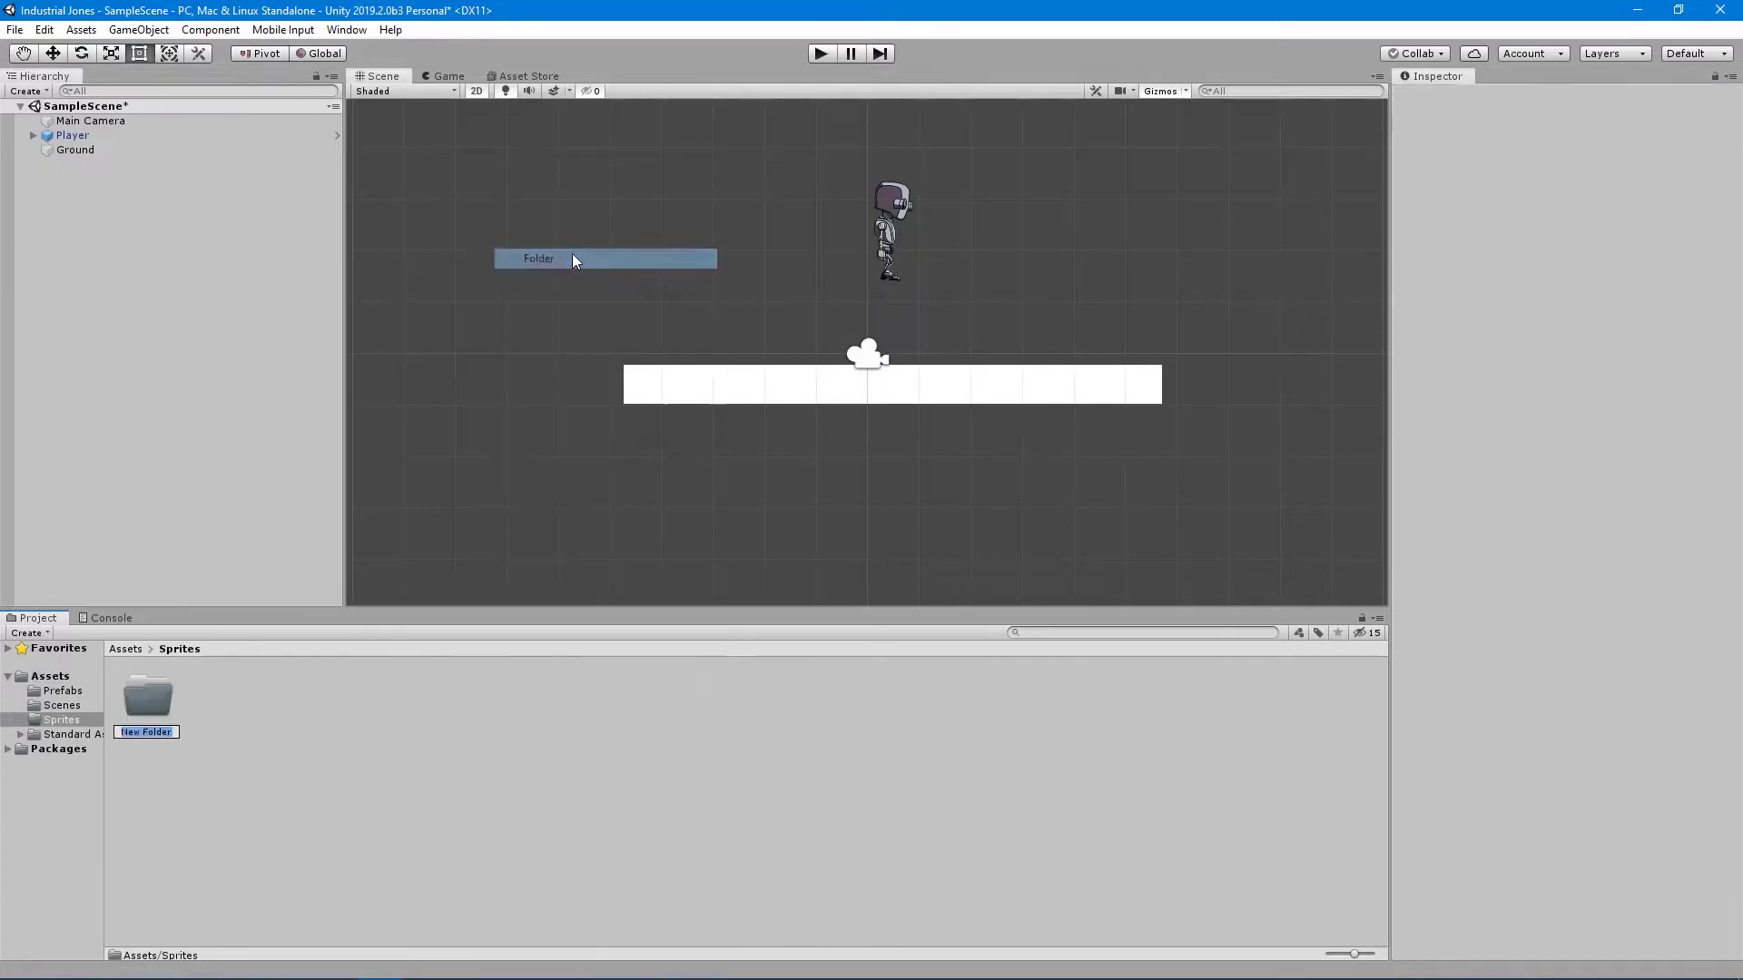
{"action": "type", "text": "Tiles"}
{"action": "key", "text": "Return"}
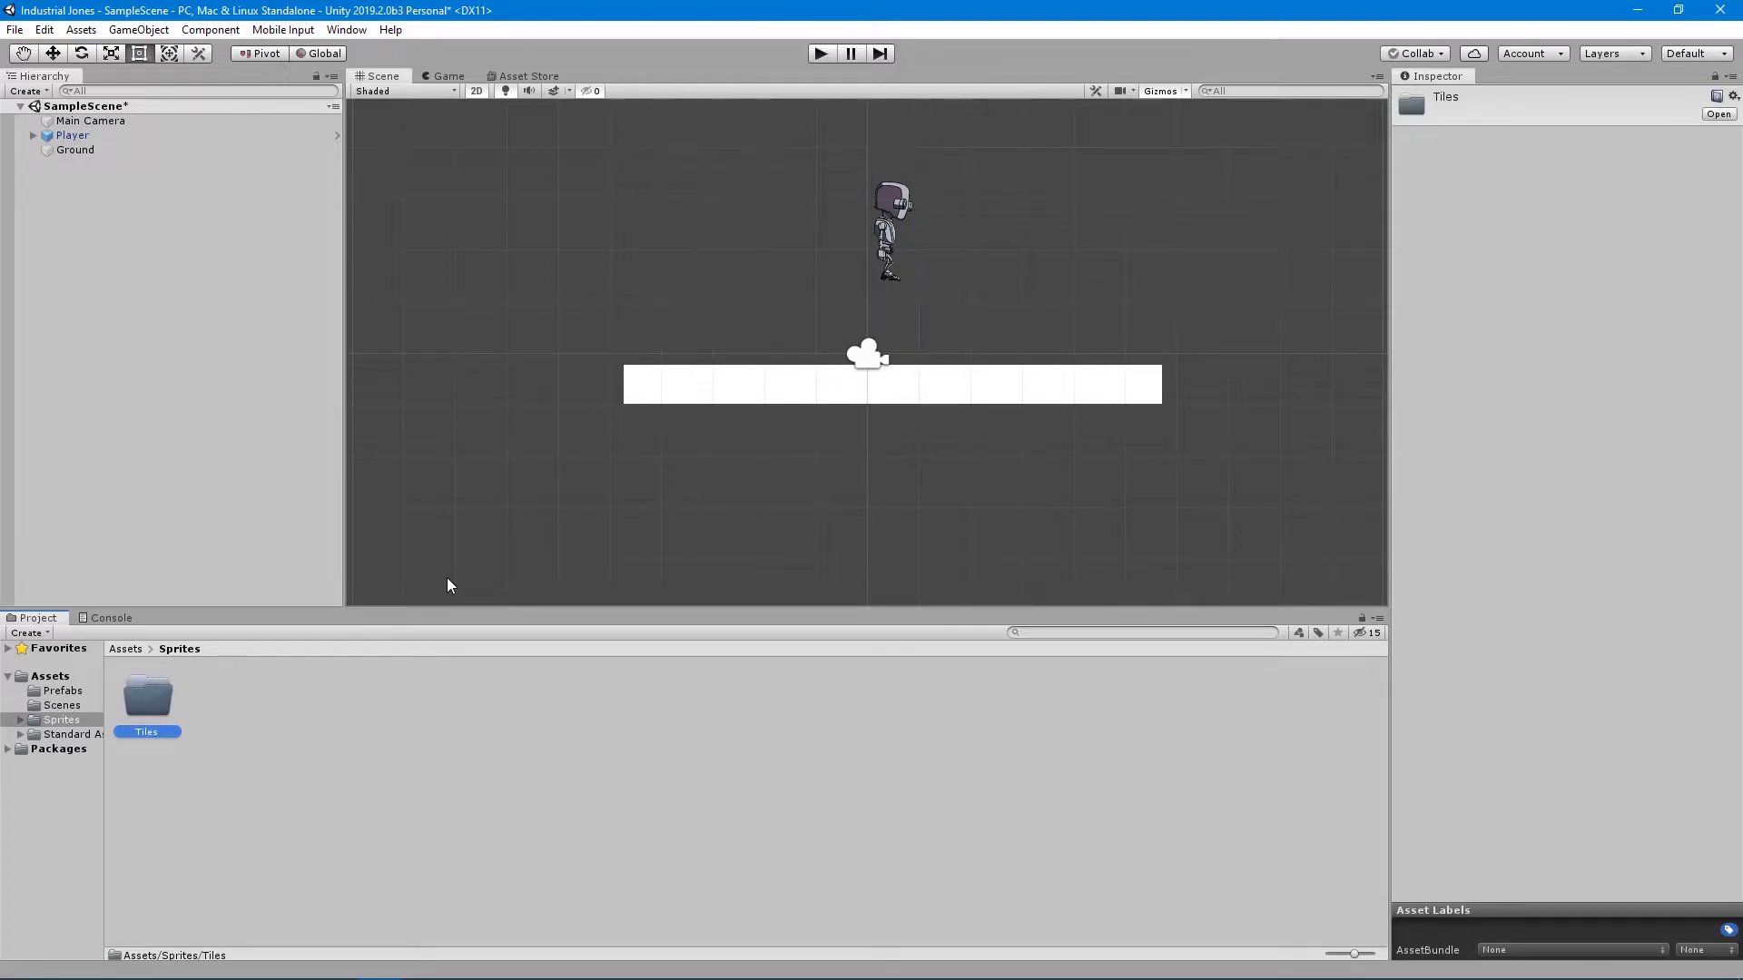
{"action": "left_click", "coordinate": [403, 701]}
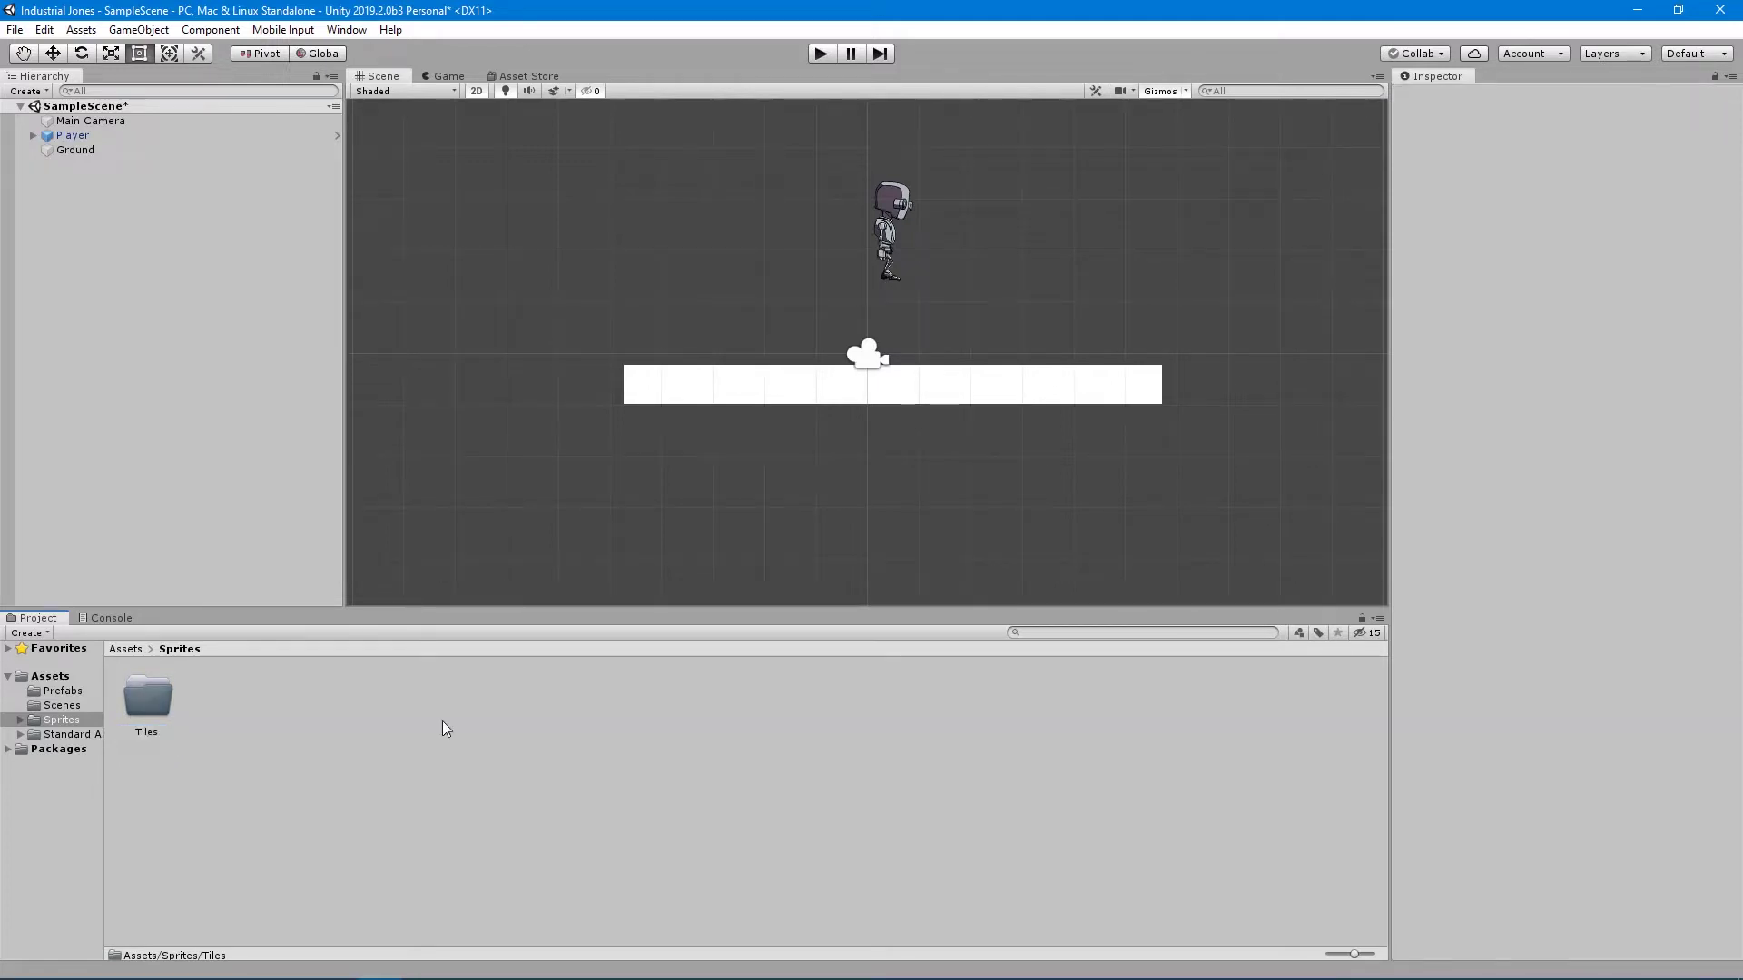
Import all the PNG files from the desktop folder Industrial Jones Assets into the project's Sprites folder.
{"action": "left_click", "coordinate": [1739, 962]}
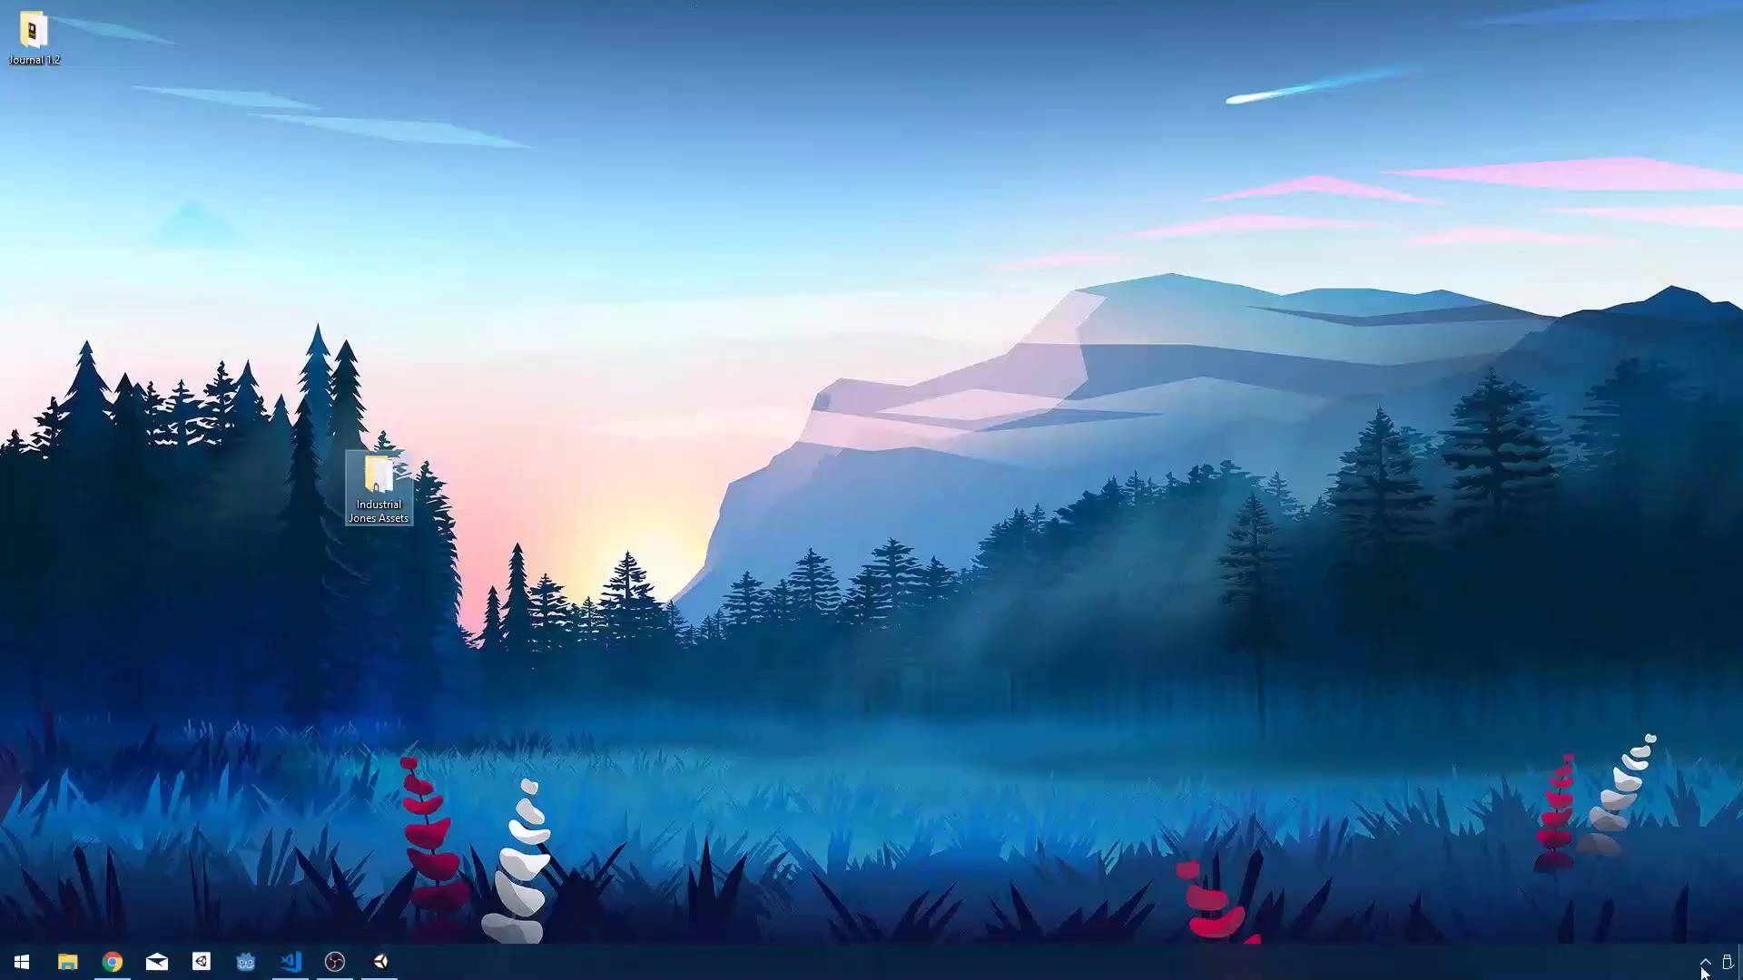
{"action": "double_click", "coordinate": [406, 491]}
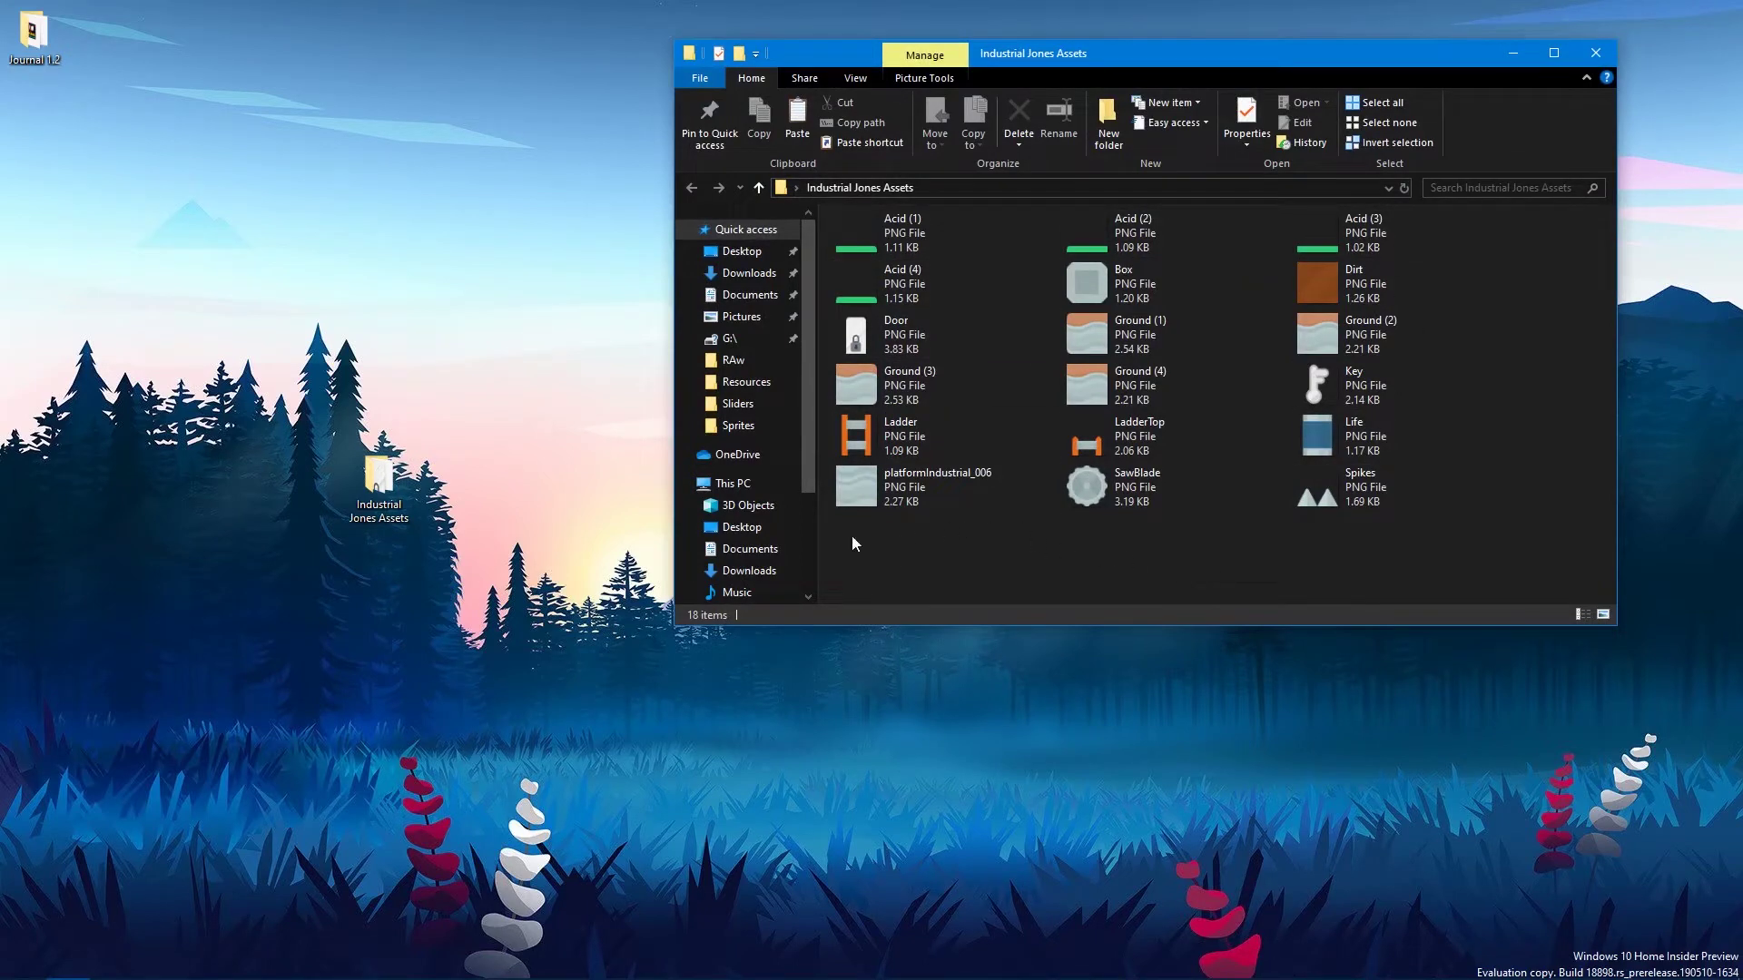
{"action": "left_click_drag", "start_coordinate": [851, 536], "coordinate": [1421, 220]}
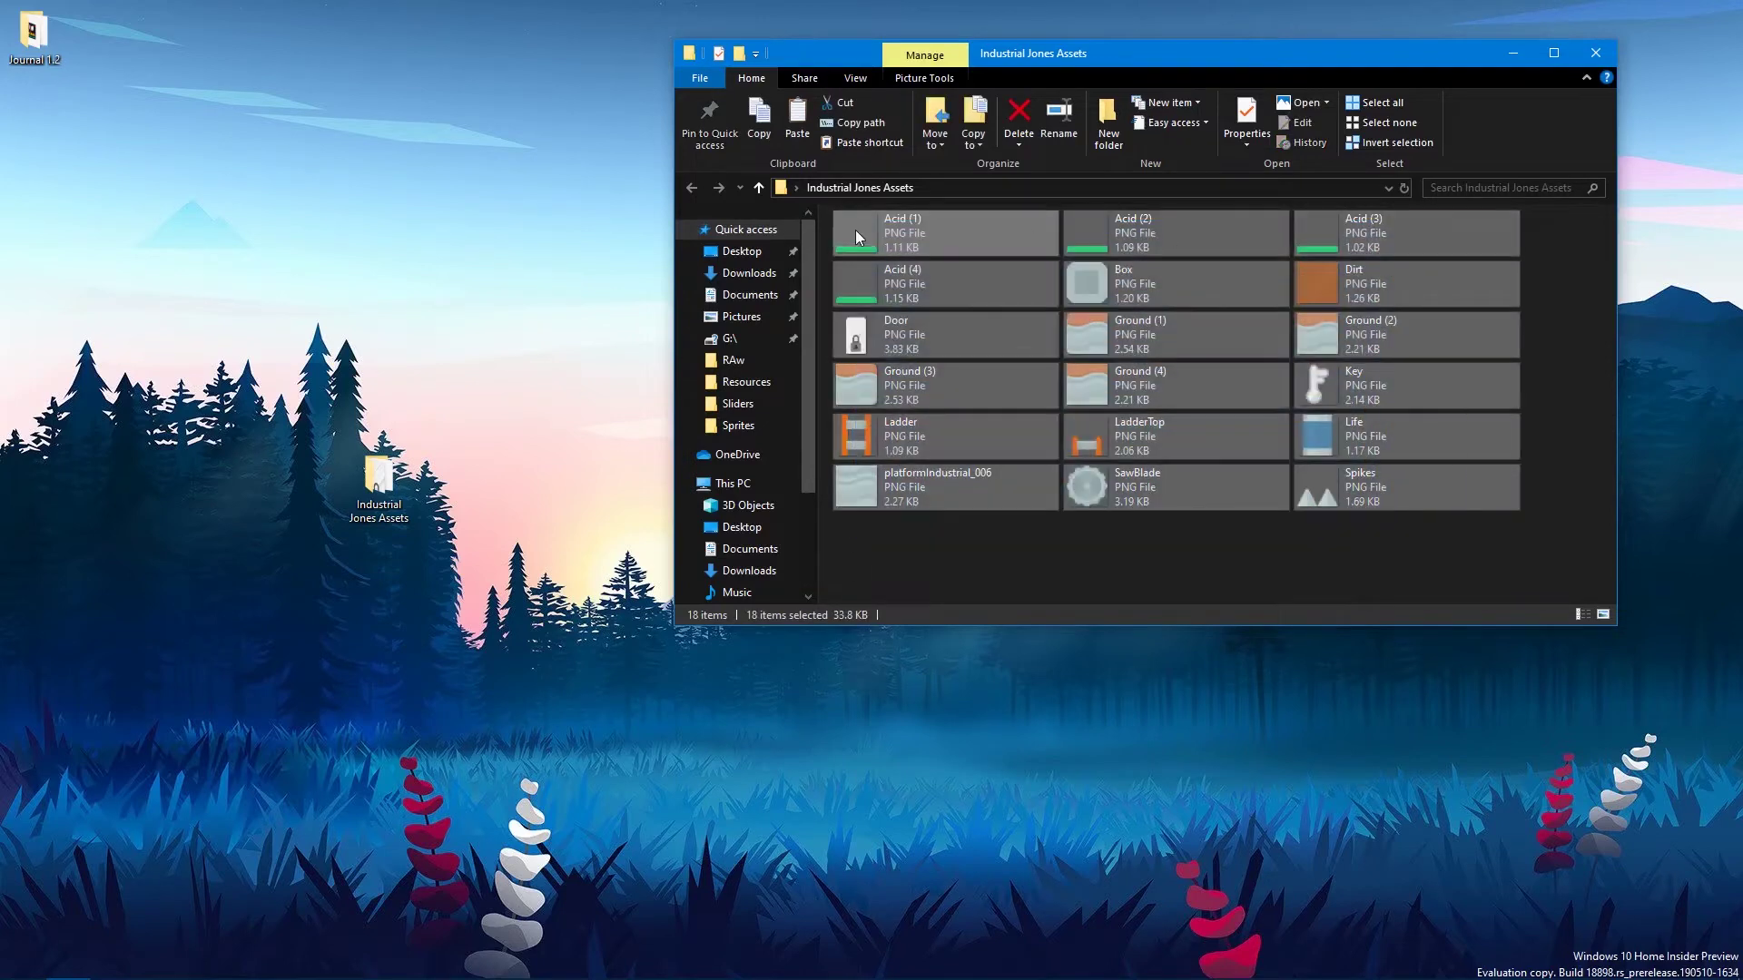
{"action": "left_click_drag", "start_coordinate": [909, 223], "coordinate": [491, 736]}
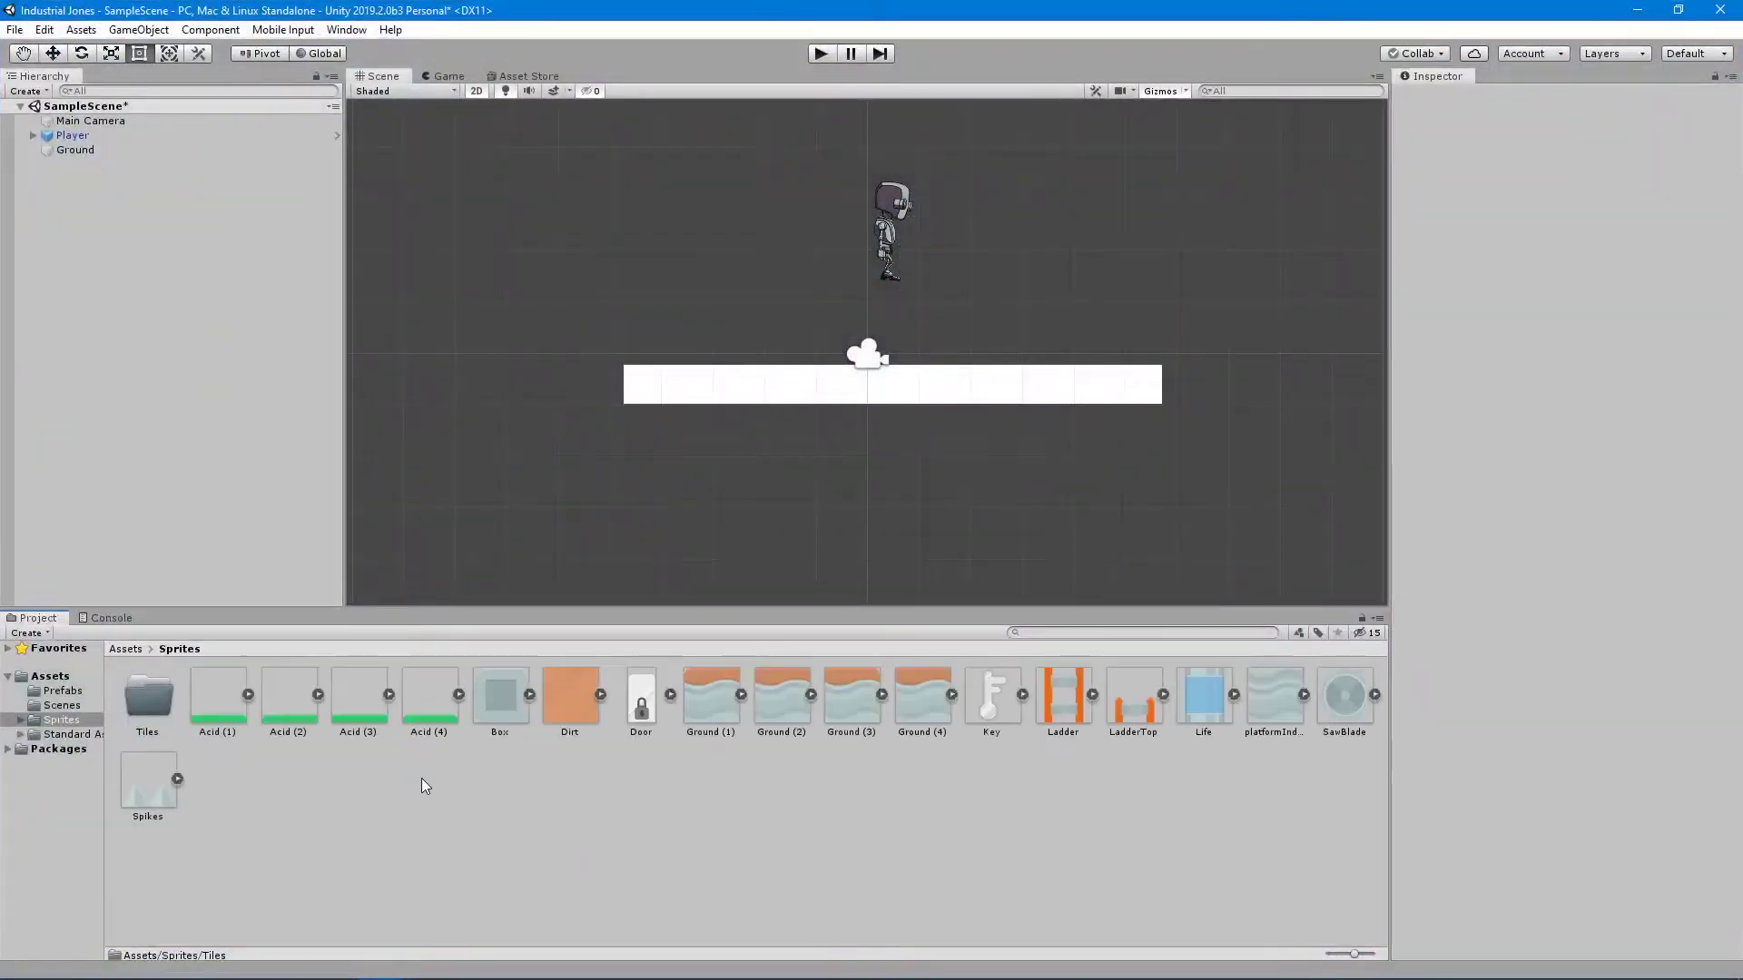
Select all imported textures, from Acid (1) to Spikes, and choose Sprite (2D and UI) as their texture type.
{"action": "left_click", "coordinate": [238, 717]}
{"action": "left_click", "coordinate": [134, 788], "text": "shift"}
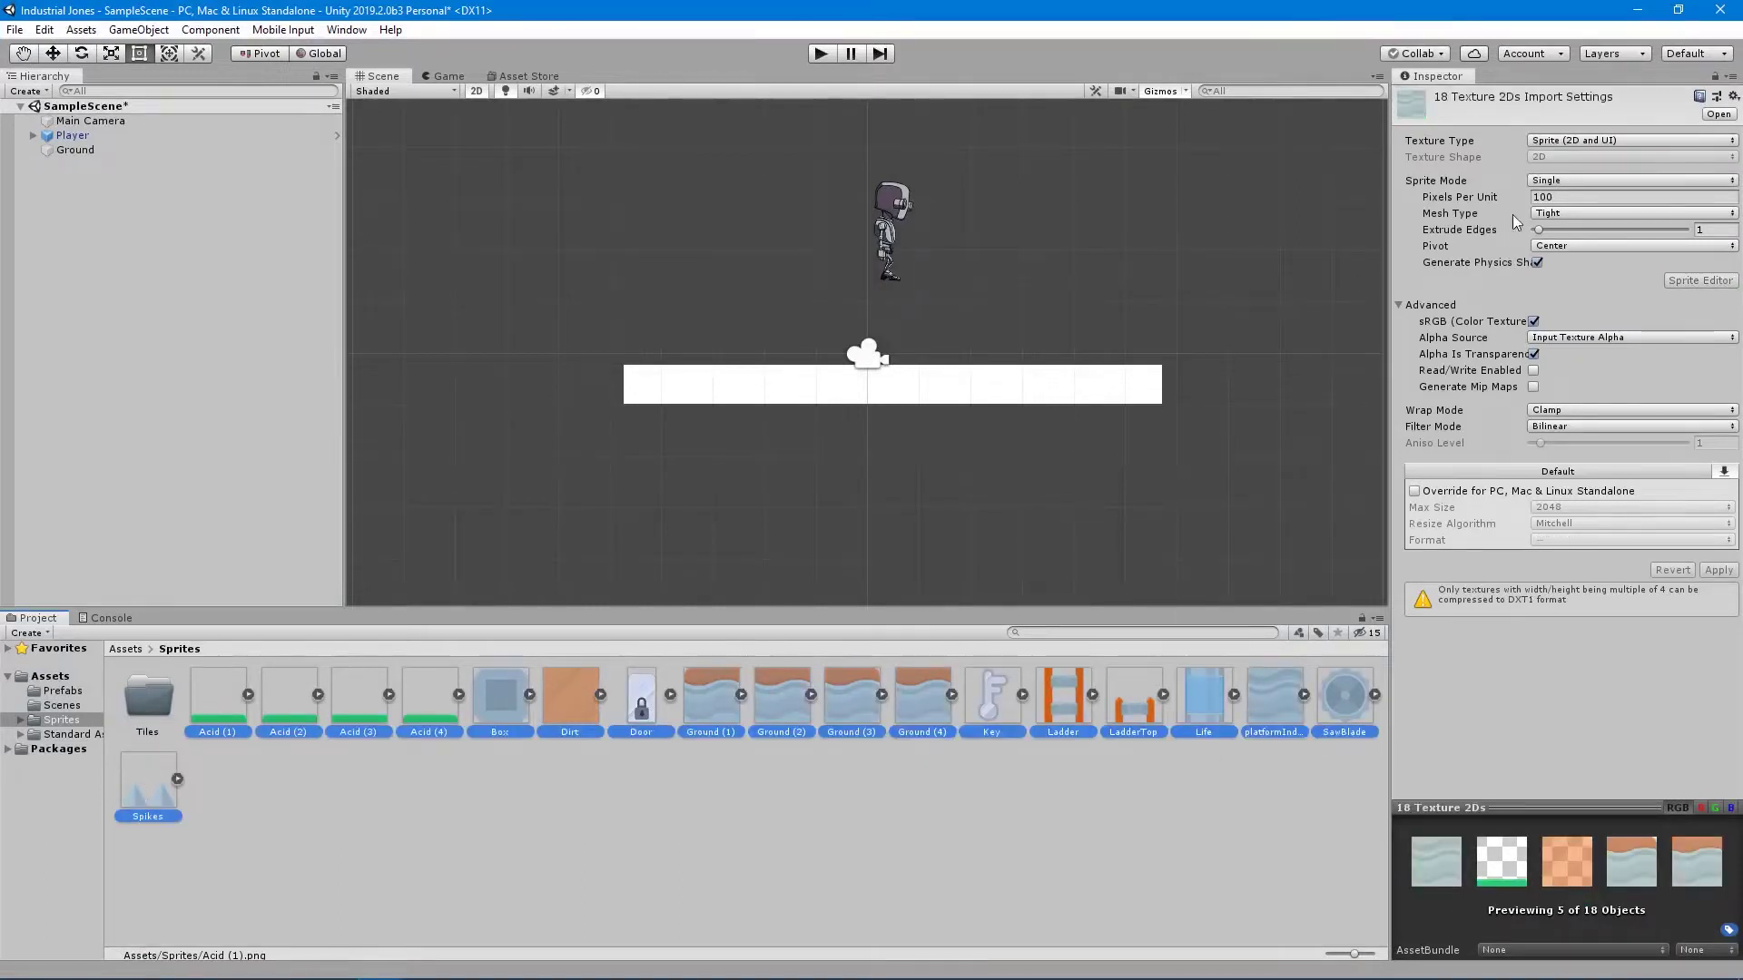
{"action": "left_click", "coordinate": [1632, 138]}
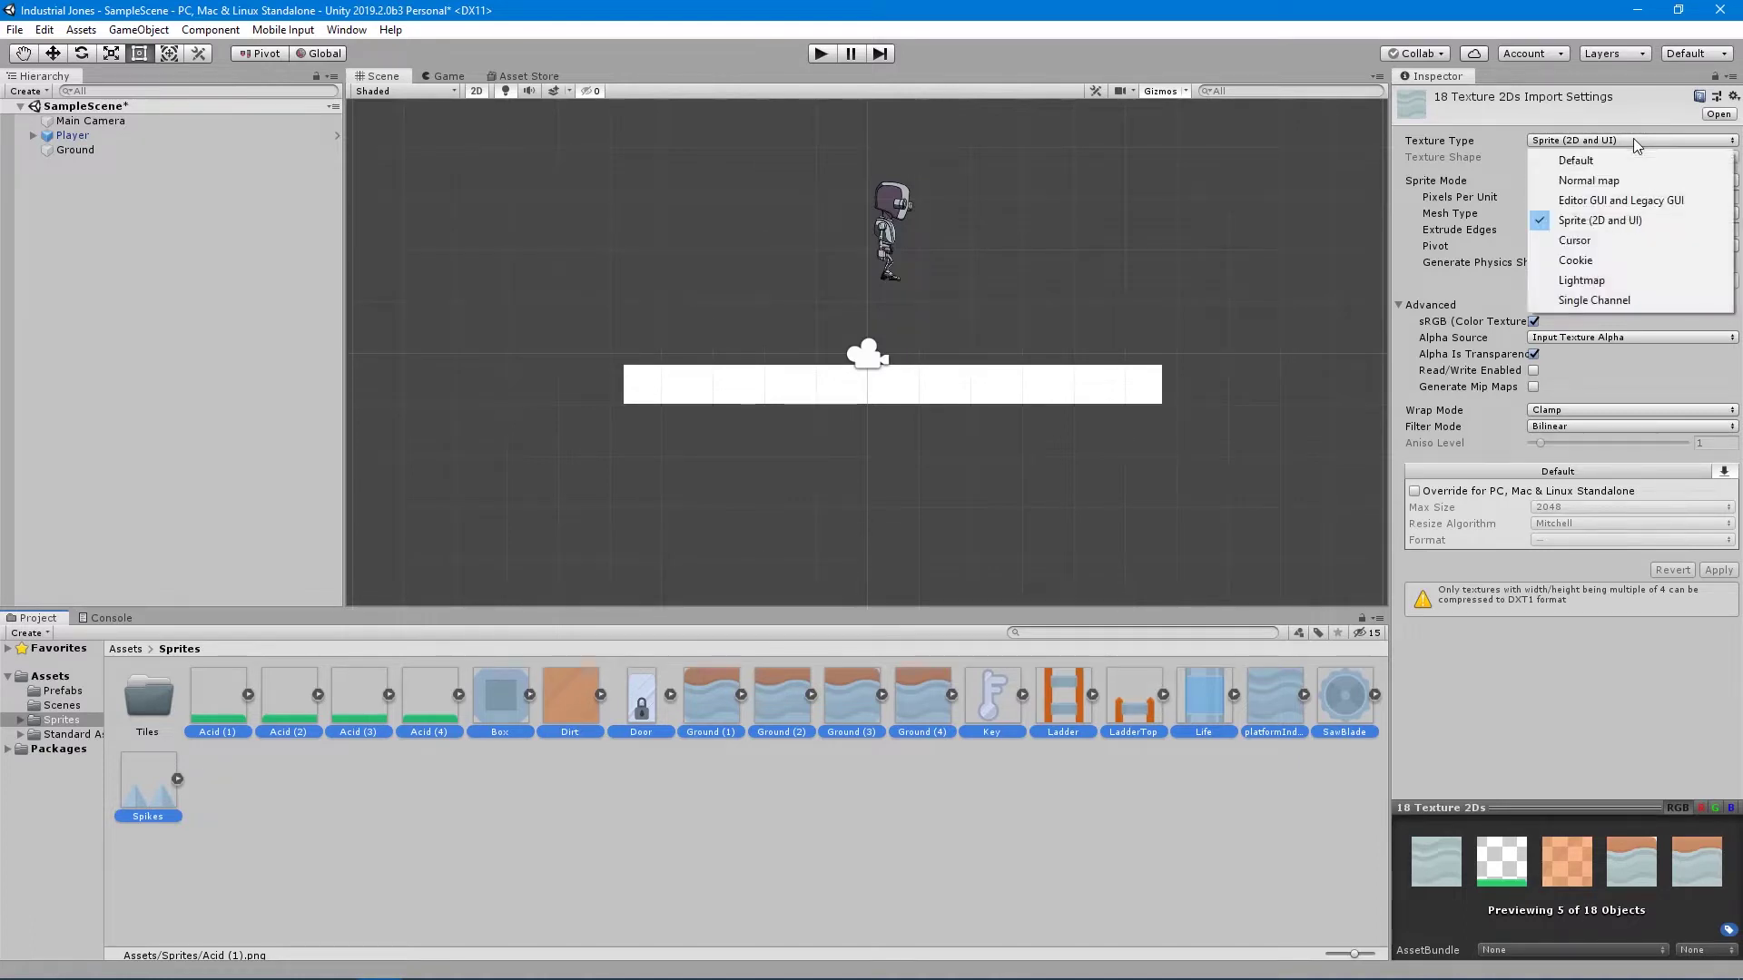
{"action": "left_click", "coordinate": [1615, 222]}
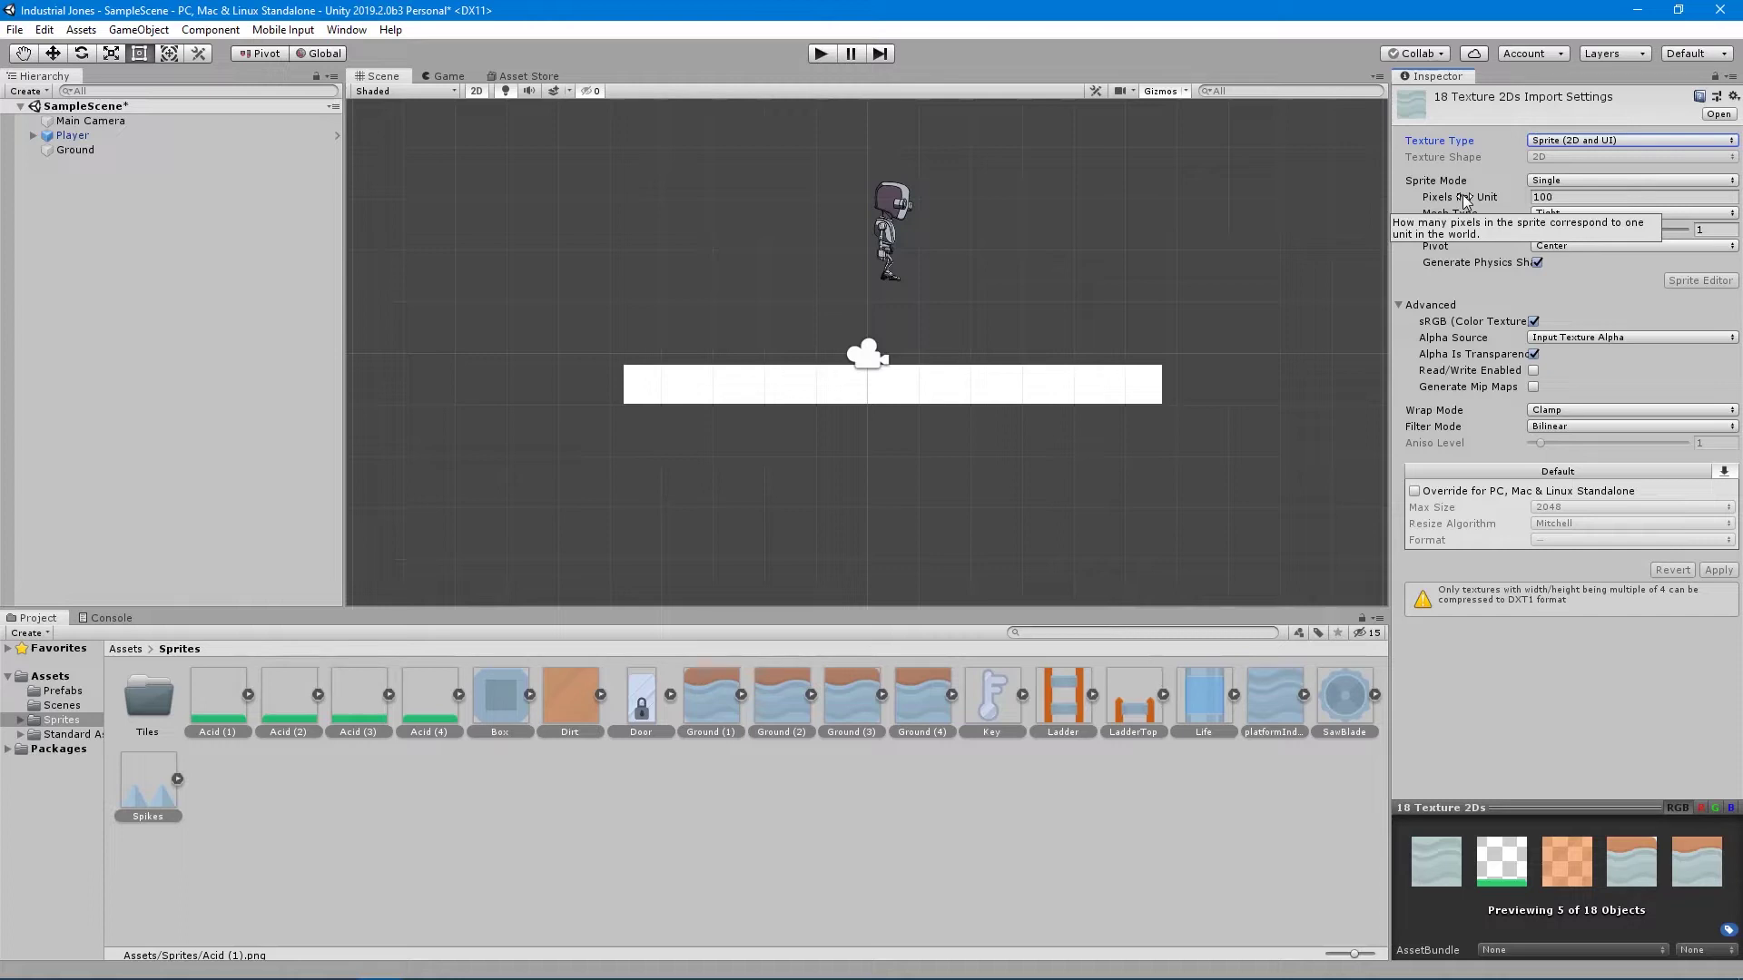
{"action": "left_click", "coordinate": [889, 835]}
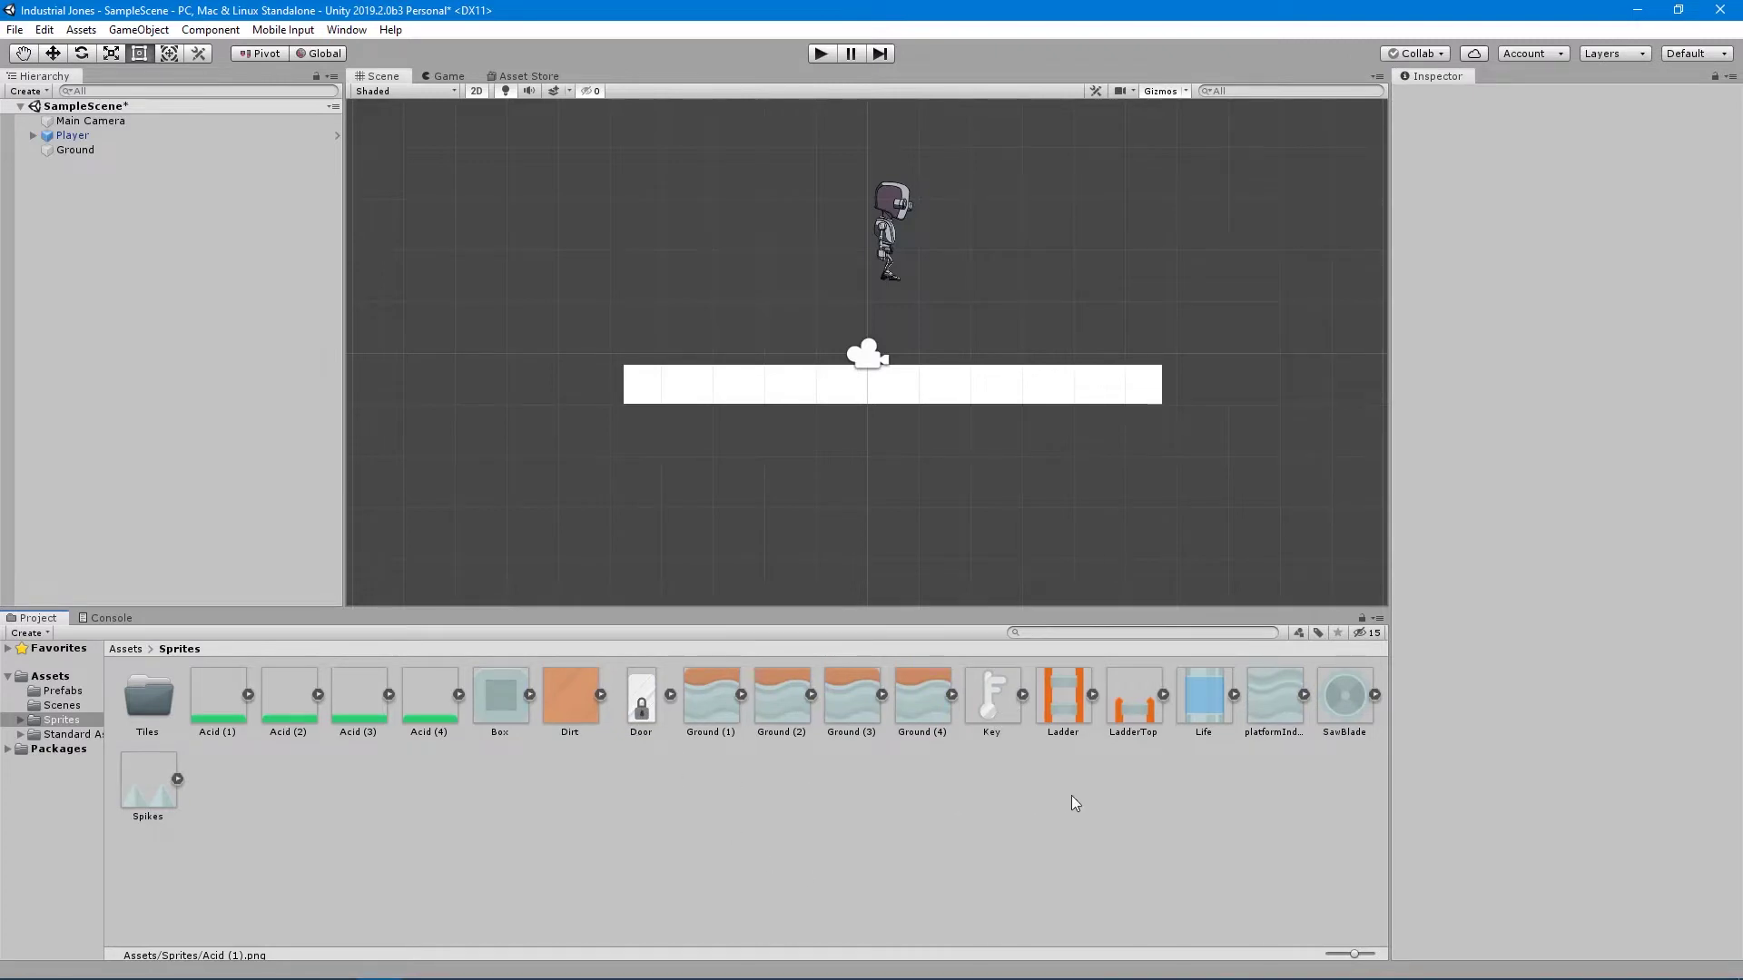
Check the LadderTop texture's size, then set Pixels Per Unit to 70 for all imported sprites and apply it.
{"action": "left_click", "coordinate": [1148, 709]}
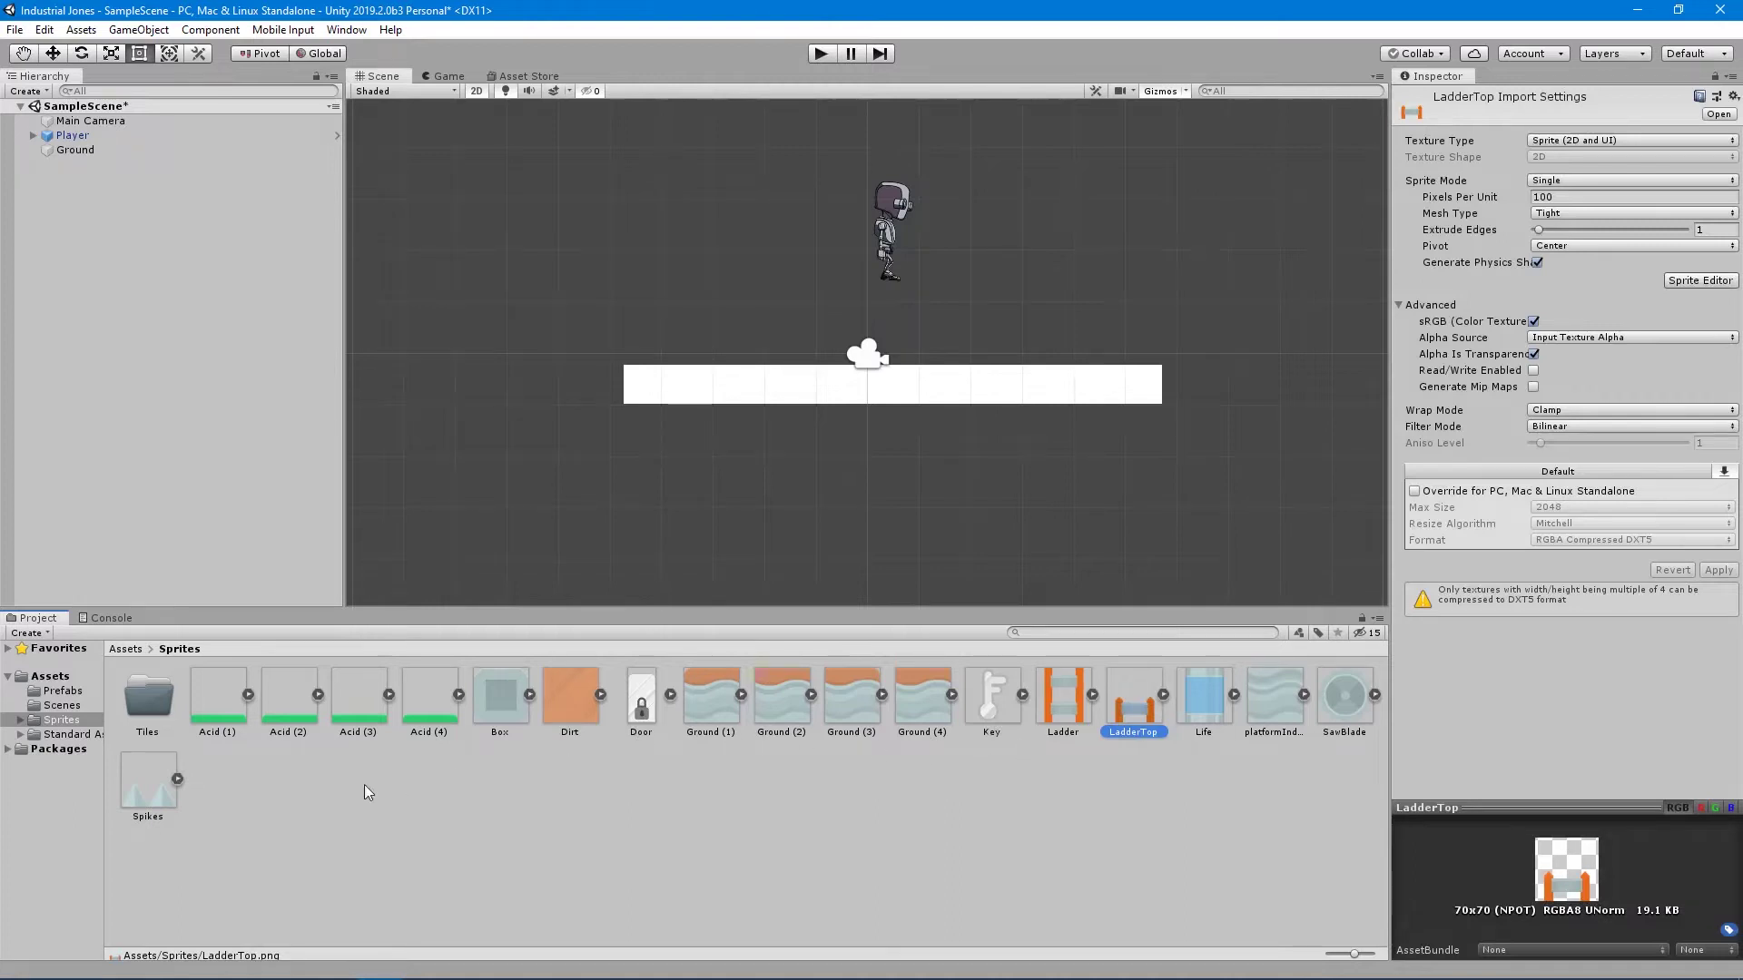
{"action": "left_click", "coordinate": [210, 718]}
{"action": "left_click", "coordinate": [162, 792], "text": "shift"}
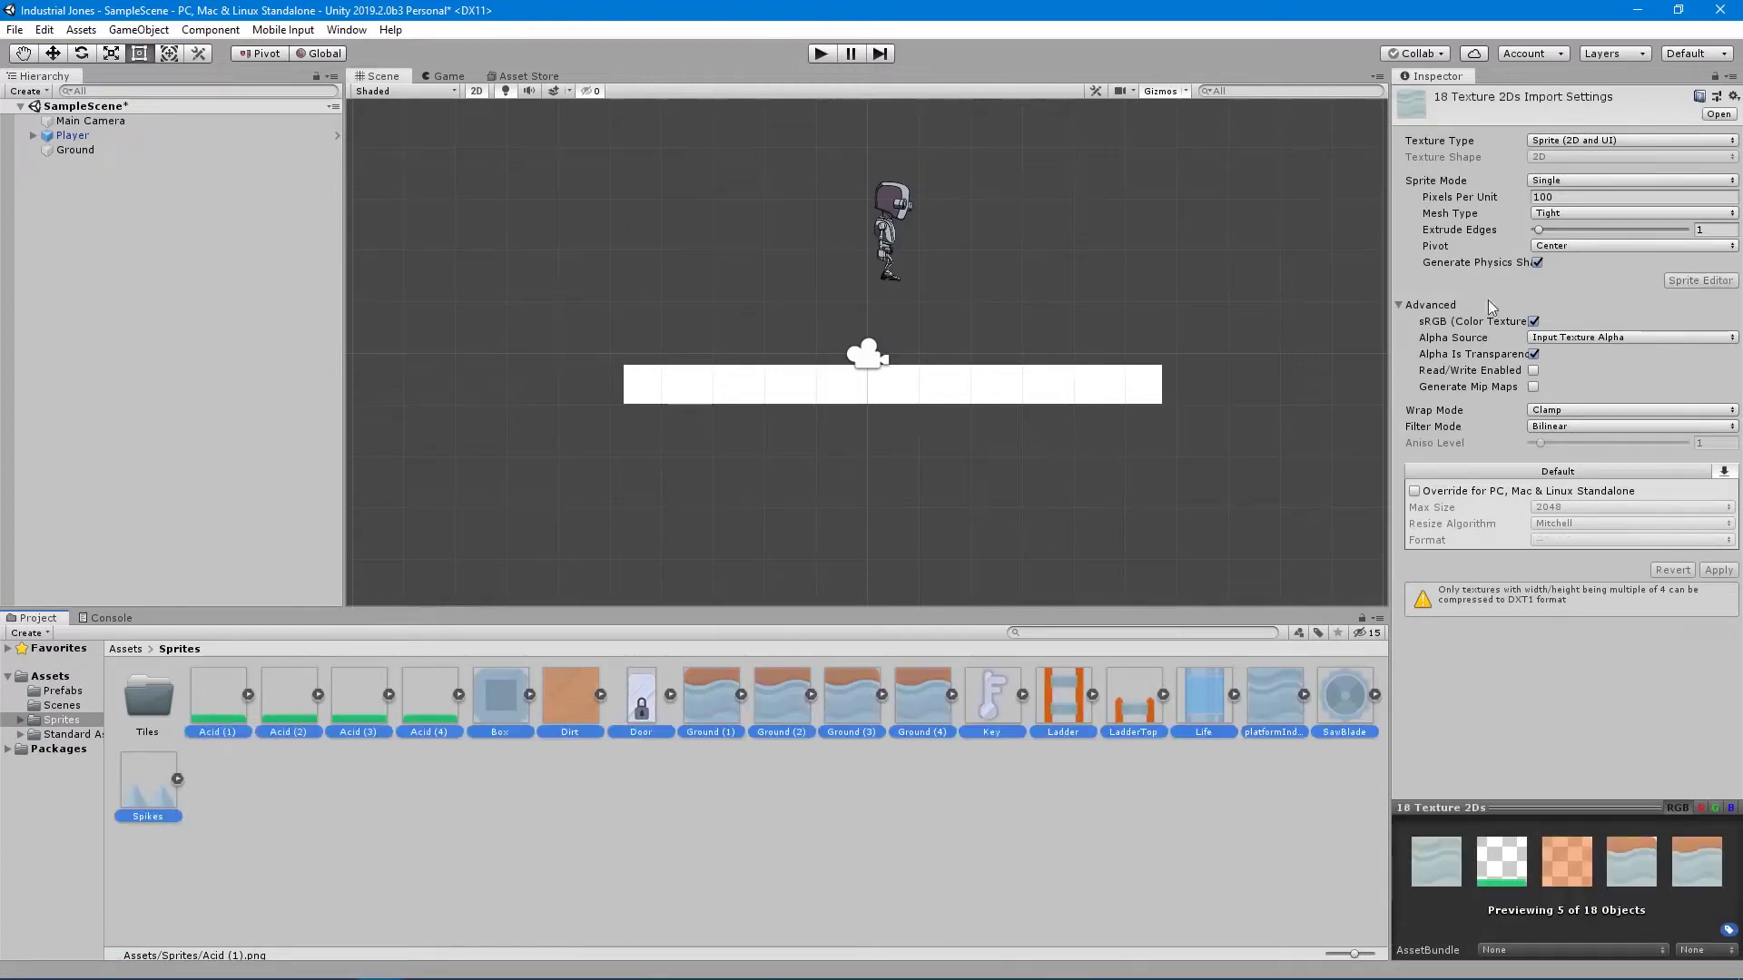
{"action": "left_click", "coordinate": [1574, 197]}
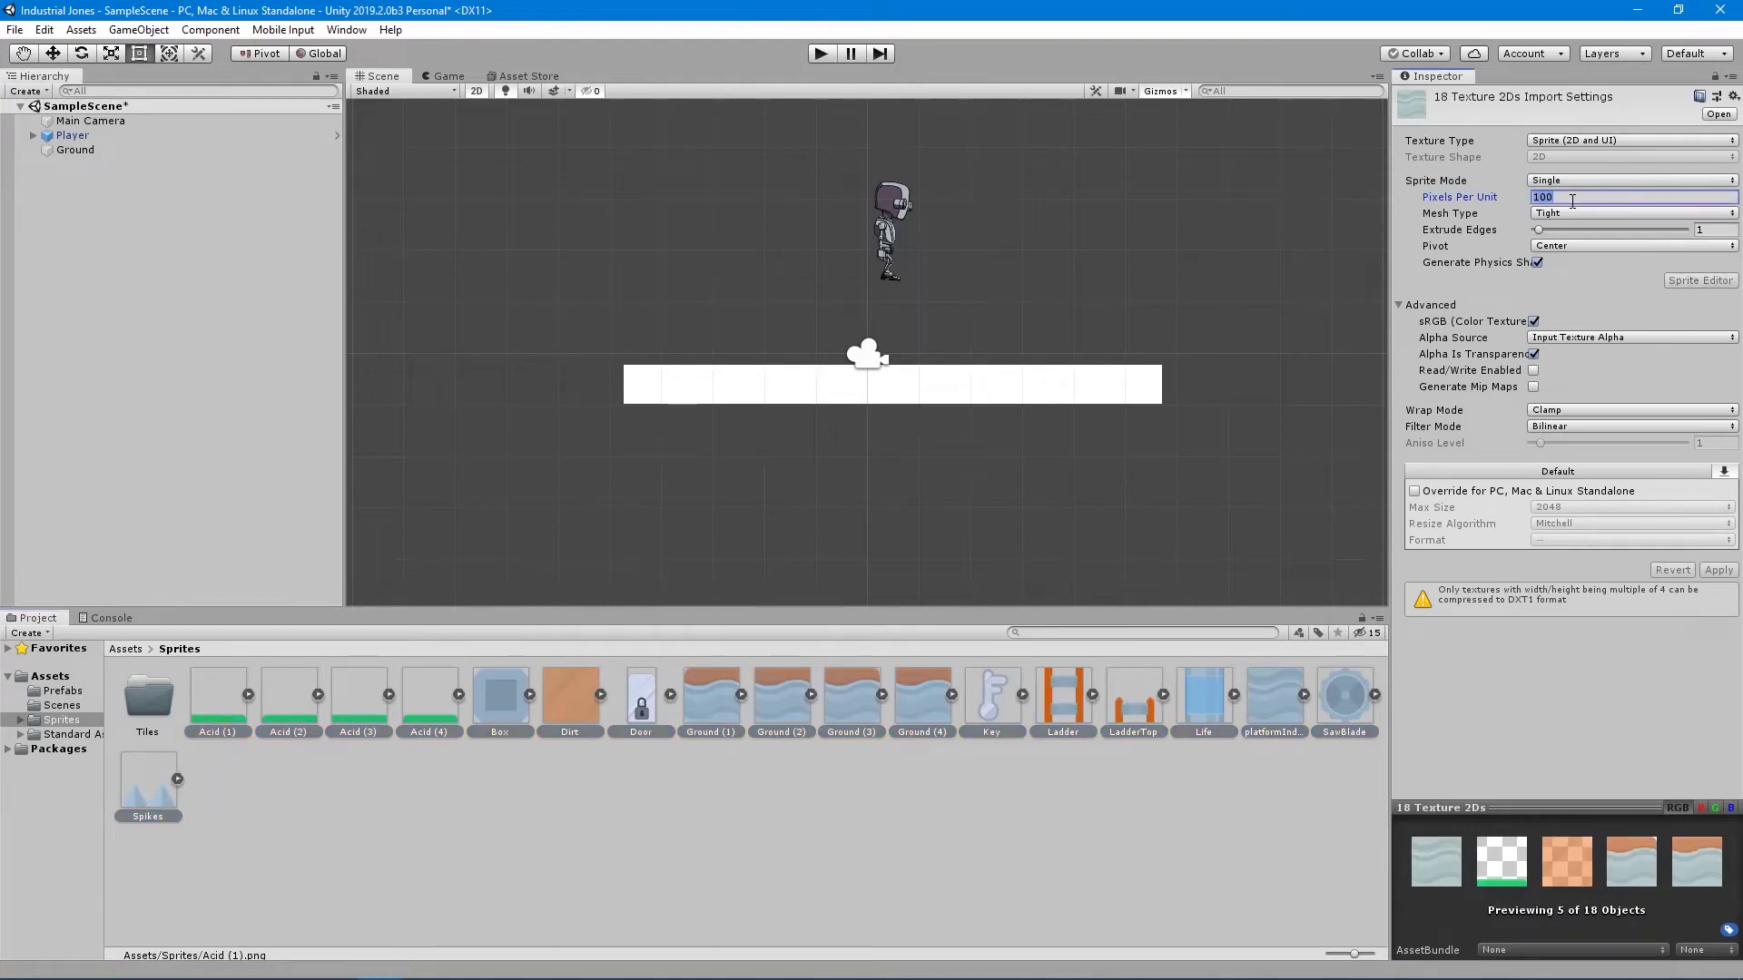
{"action": "type", "text": "70"}
{"action": "left_click", "coordinate": [1719, 571]}
{"action": "left_click", "coordinate": [814, 790]}
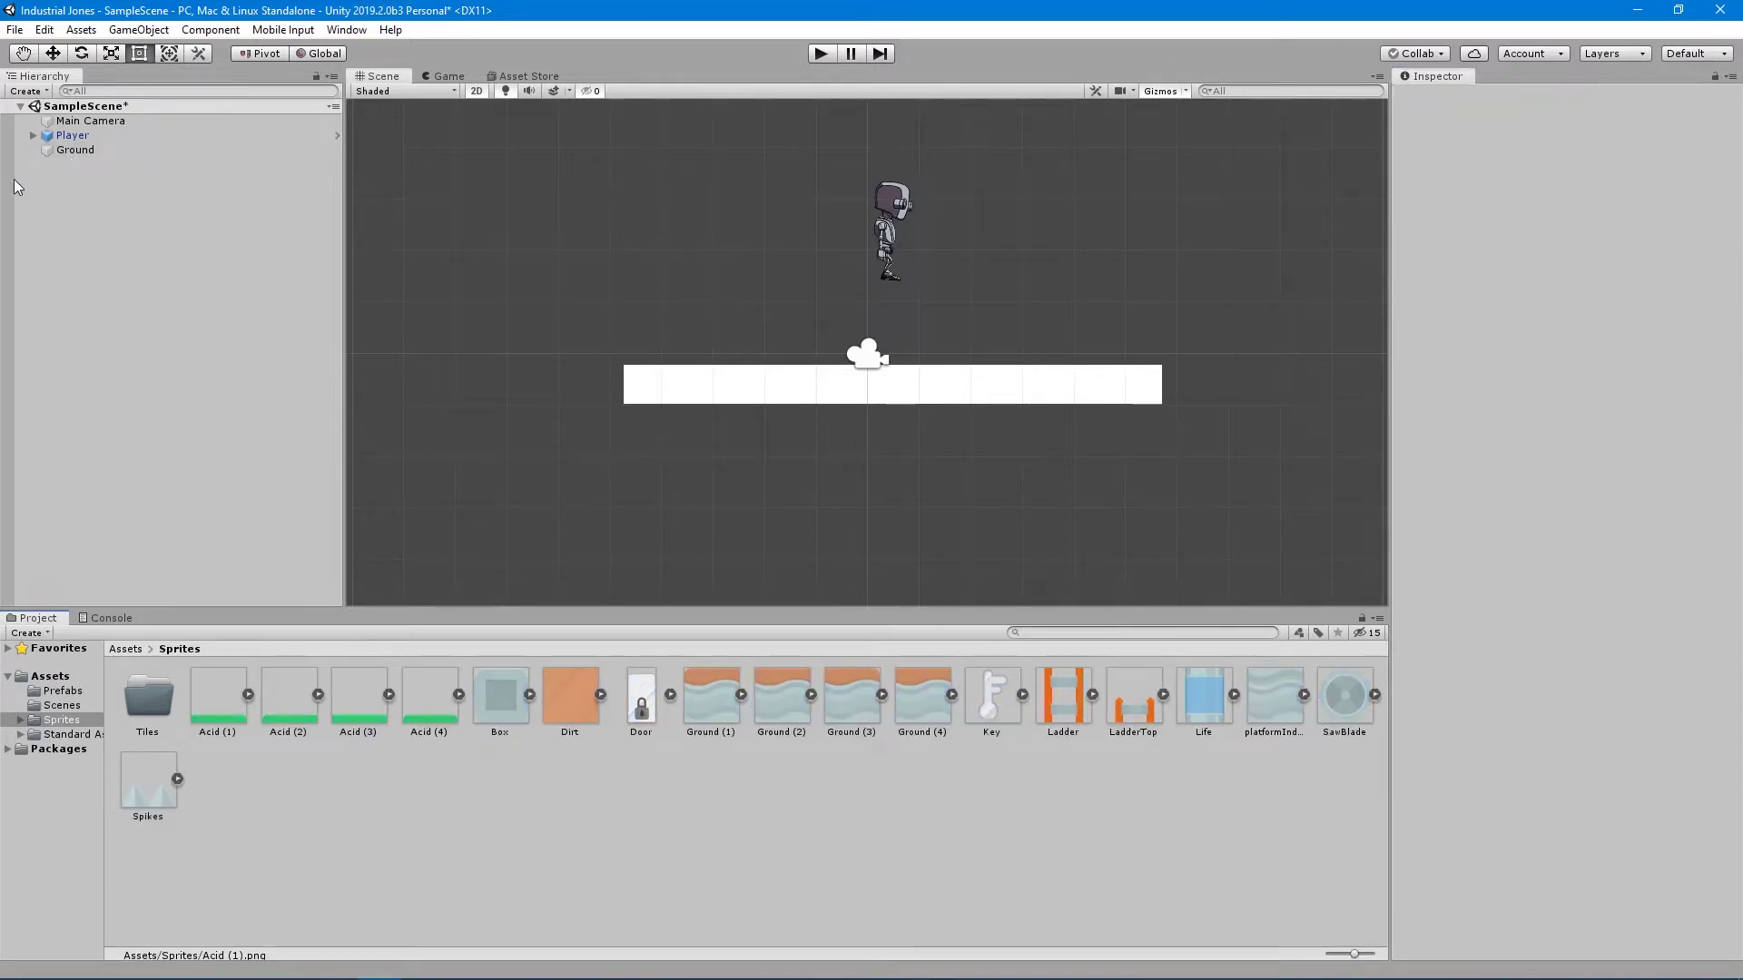
Add a 2D Tilemap object to the scene and expand its parent Grid in the hierarchy.
{"action": "right_click", "coordinate": [127, 195]}
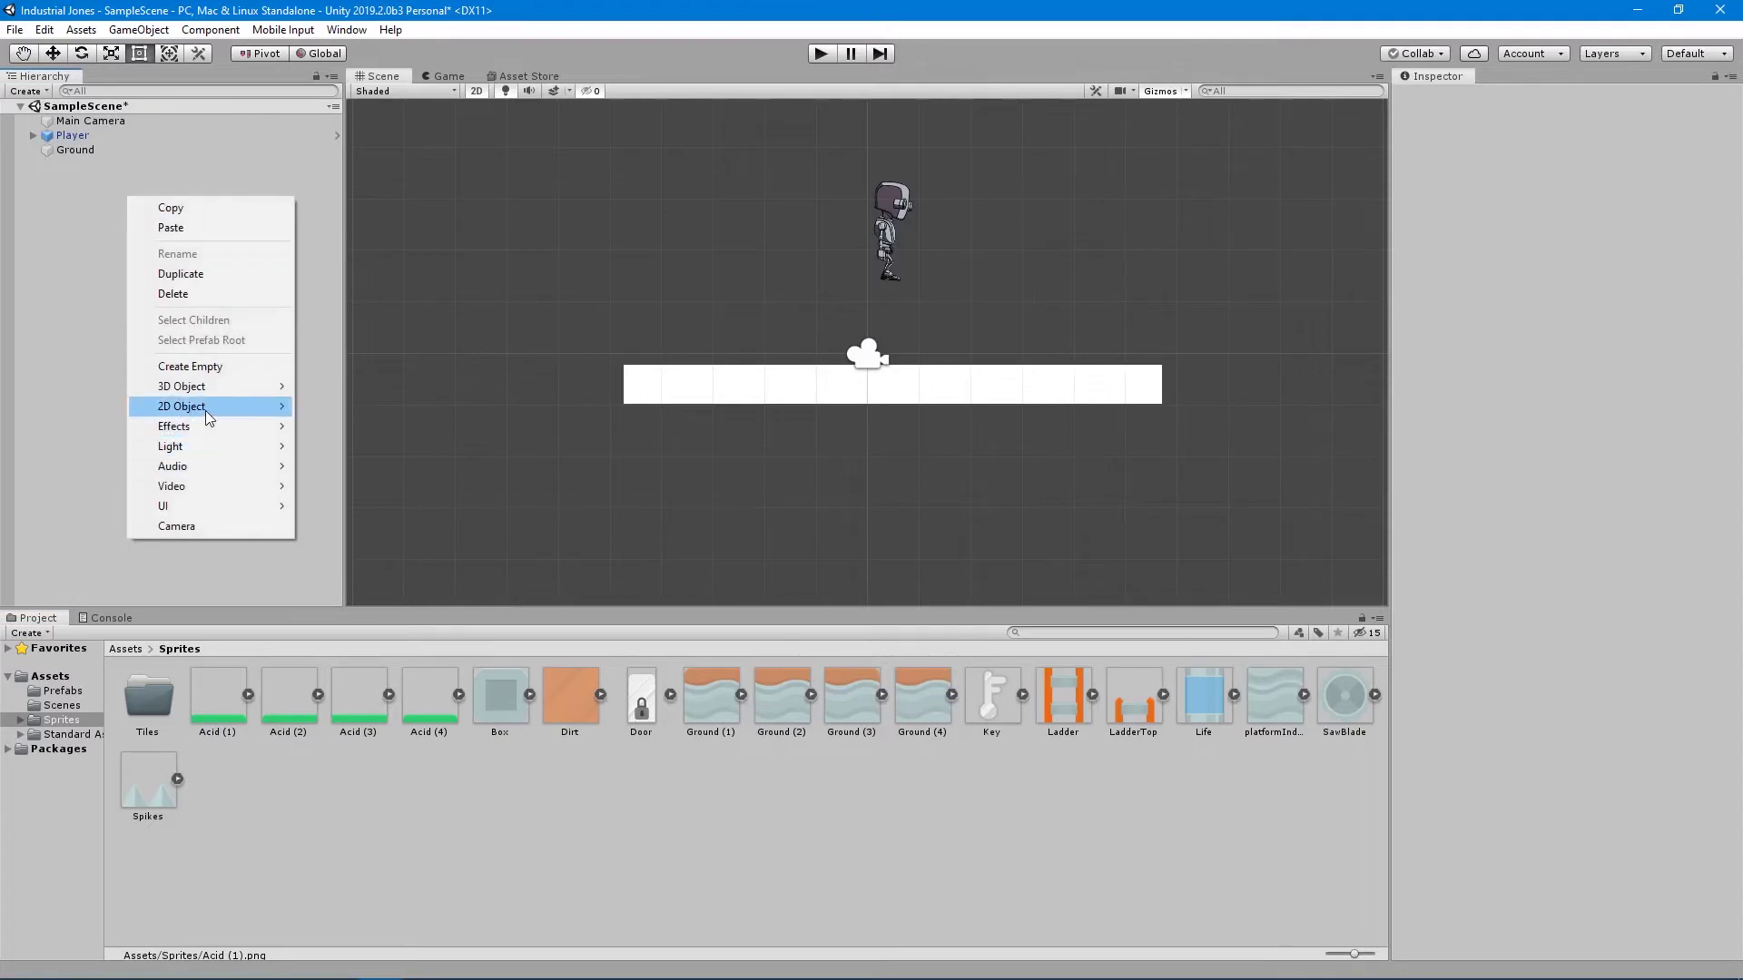
{"action": "mouse_move", "coordinate": [213, 407]}
{"action": "left_click", "coordinate": [388, 447]}
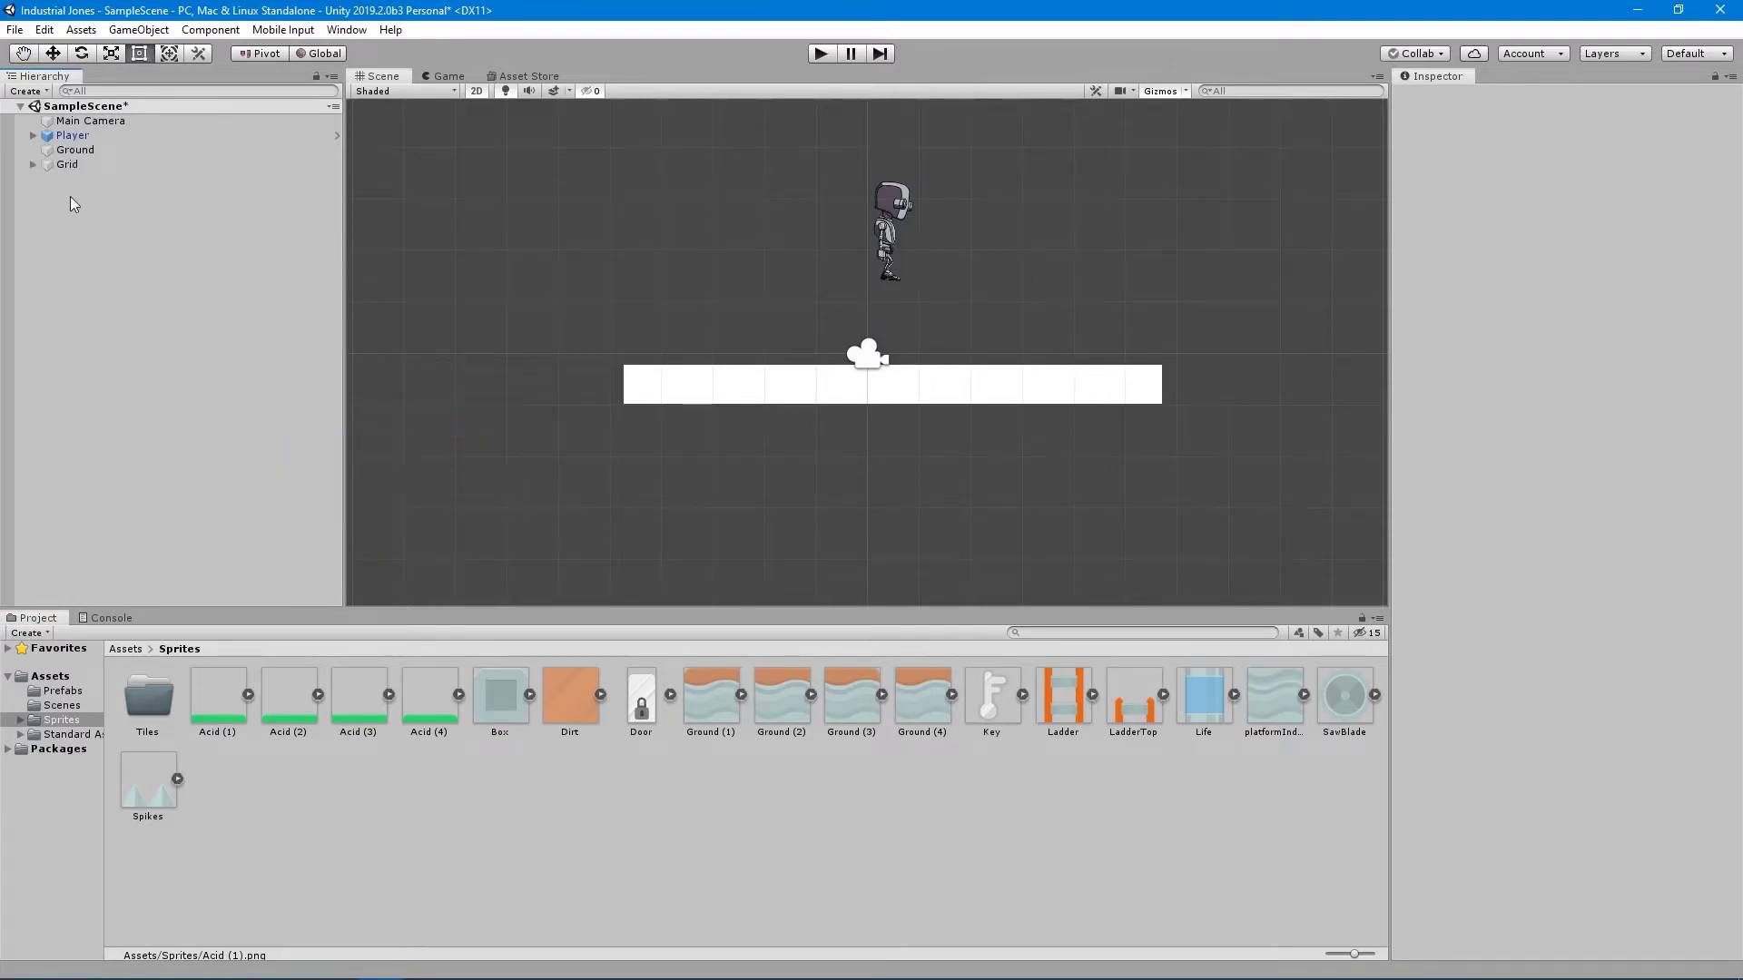
{"action": "left_click", "coordinate": [33, 166]}
{"action": "left_click", "coordinate": [123, 167]}
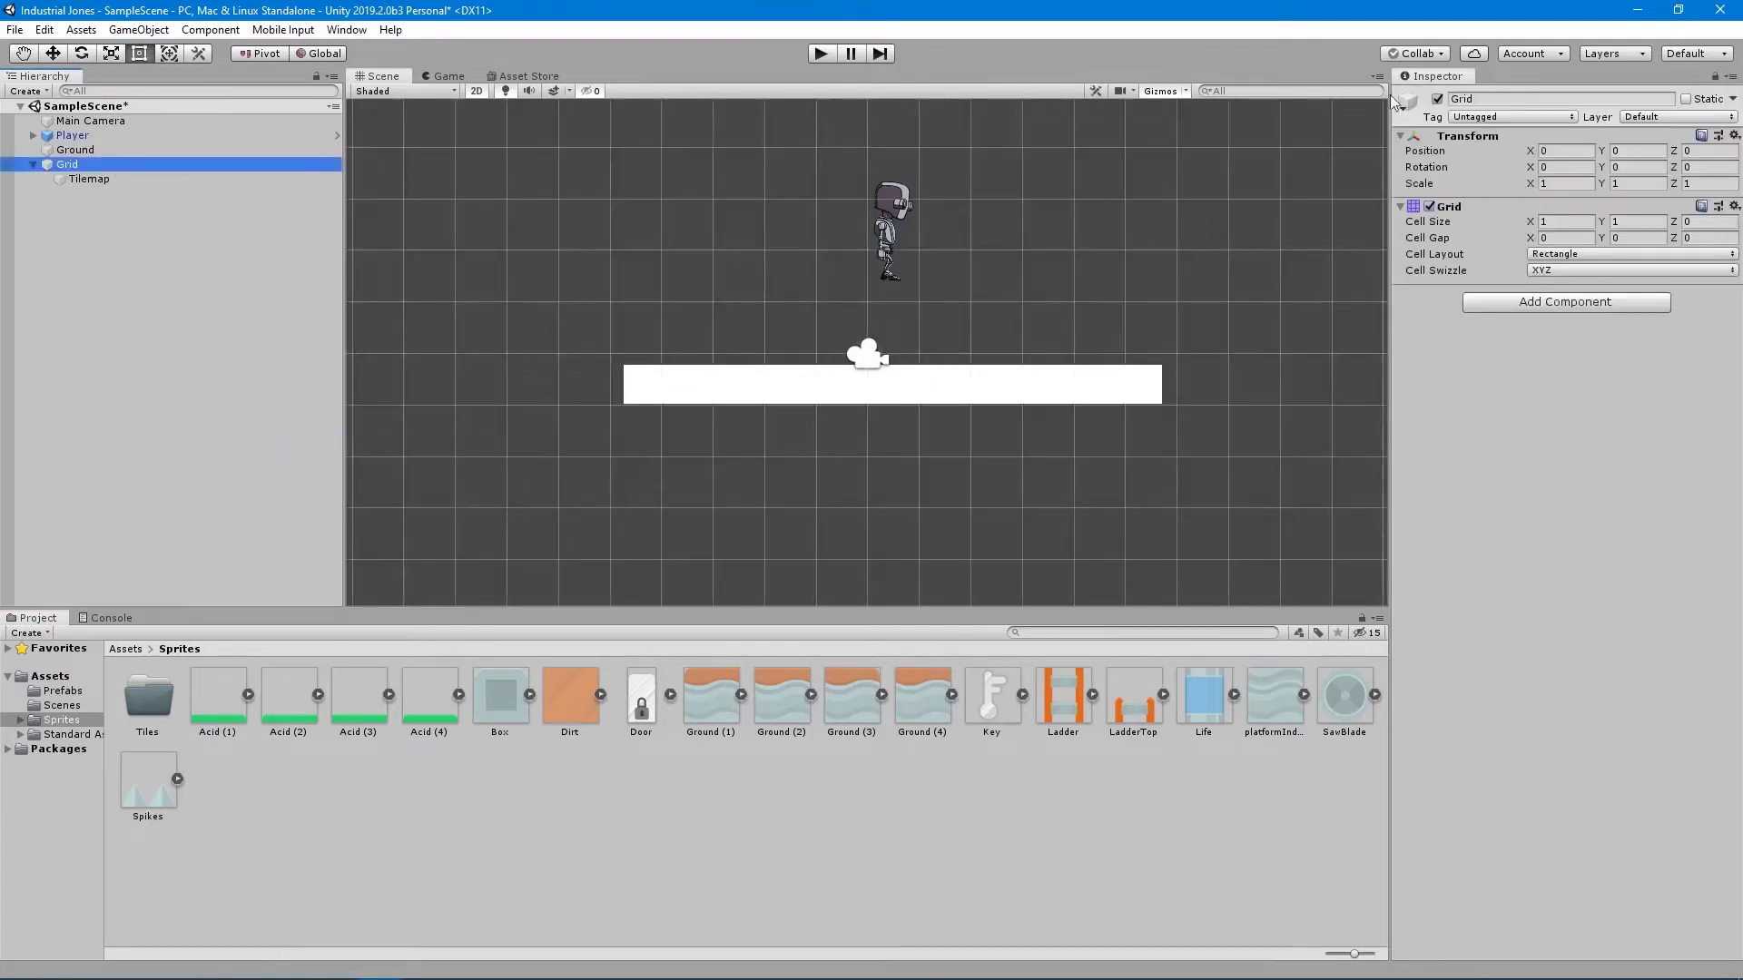
Rename the Tilemap under Grid to Ground.
{"action": "left_click", "coordinate": [75, 178]}
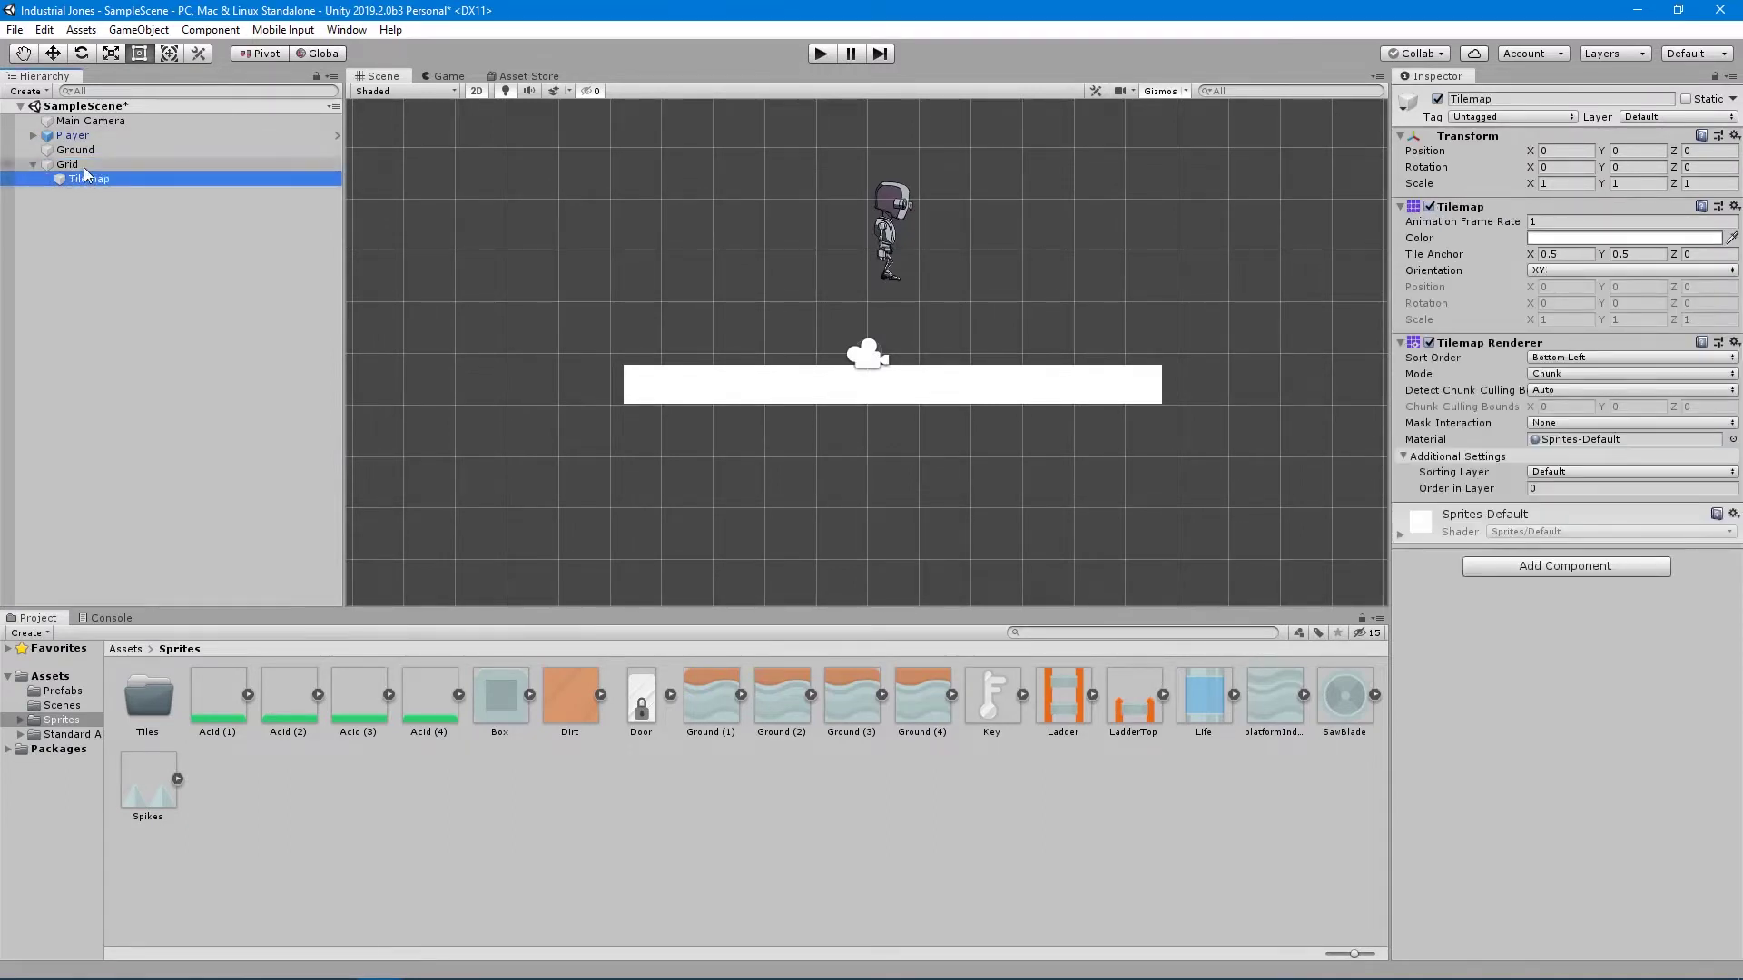
{"action": "left_click", "coordinate": [85, 179]}
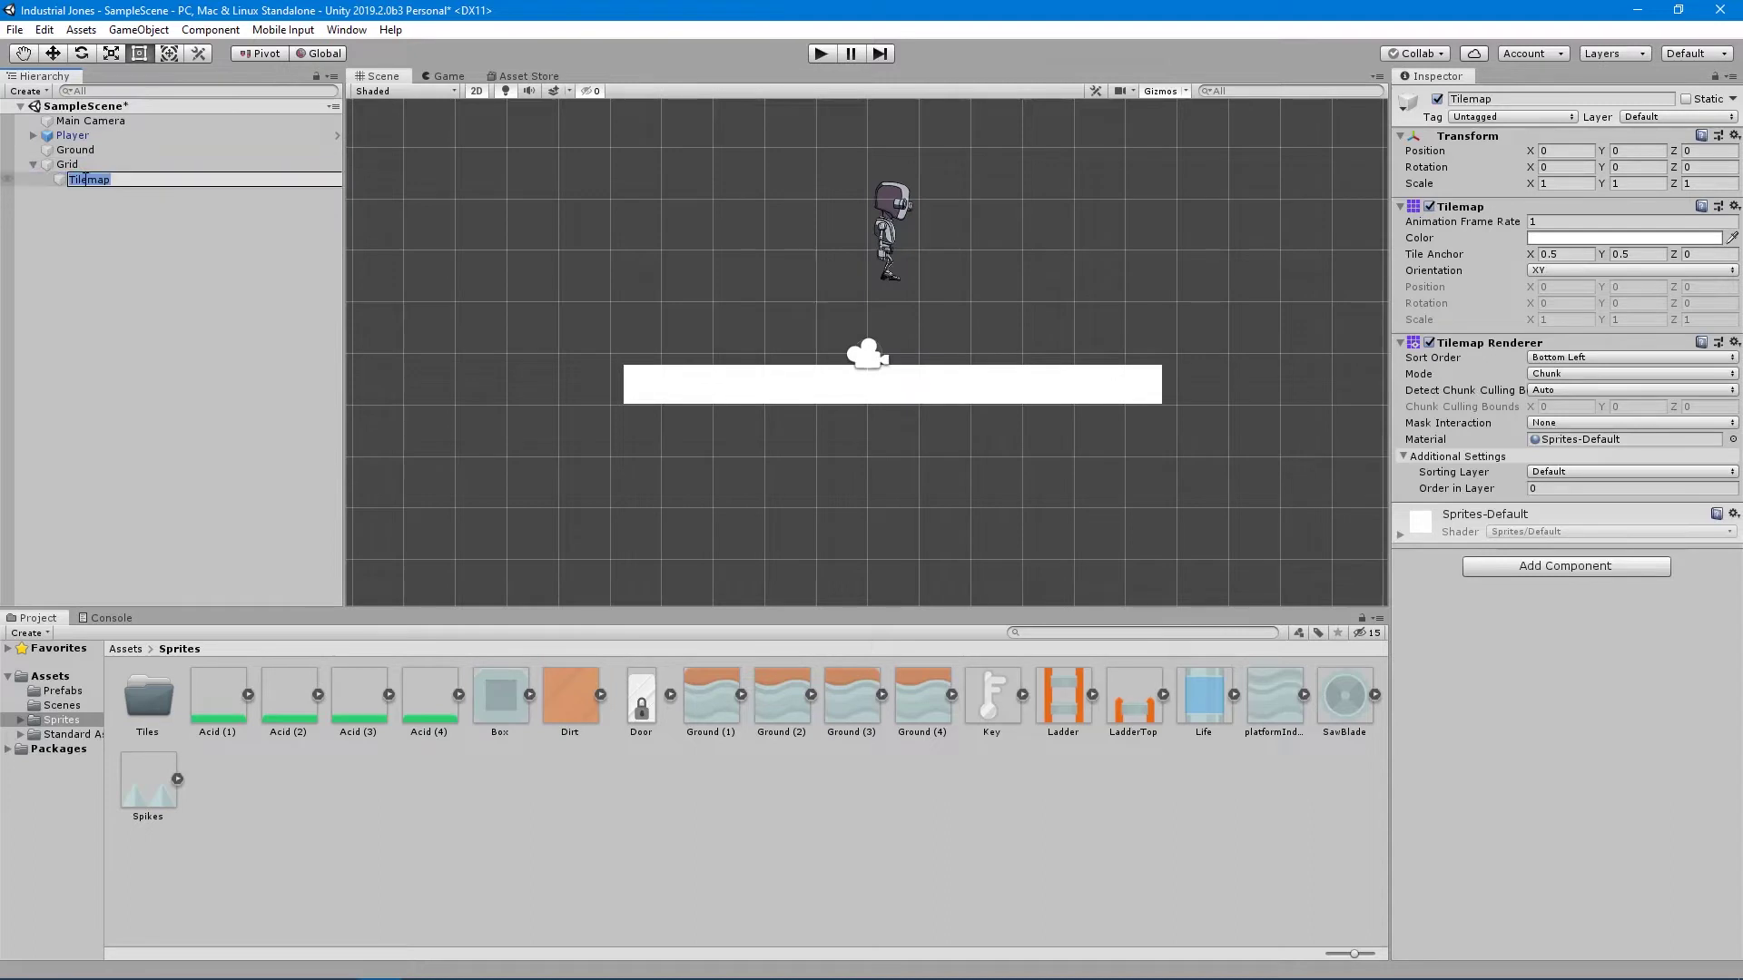
{"action": "type", "text": "Ground"}
{"action": "key", "text": "Return"}
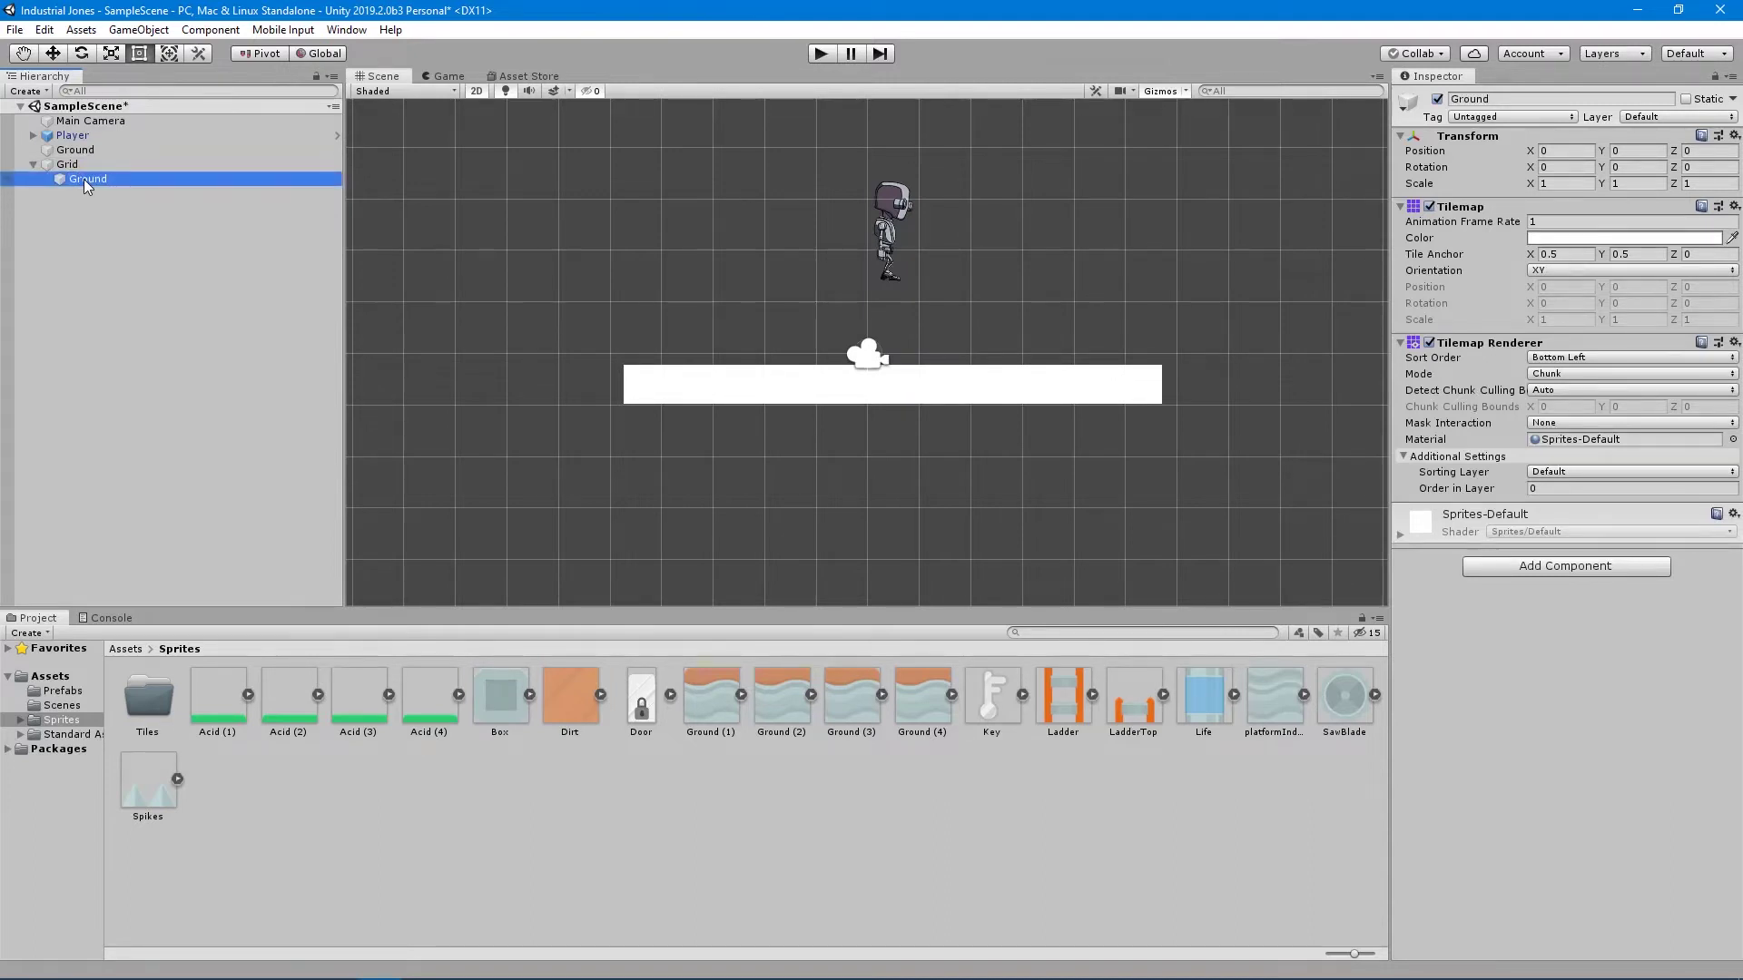
Duplicate the Ground tilemap and name the copy Background.
{"action": "key", "text": "ctrl+d"}
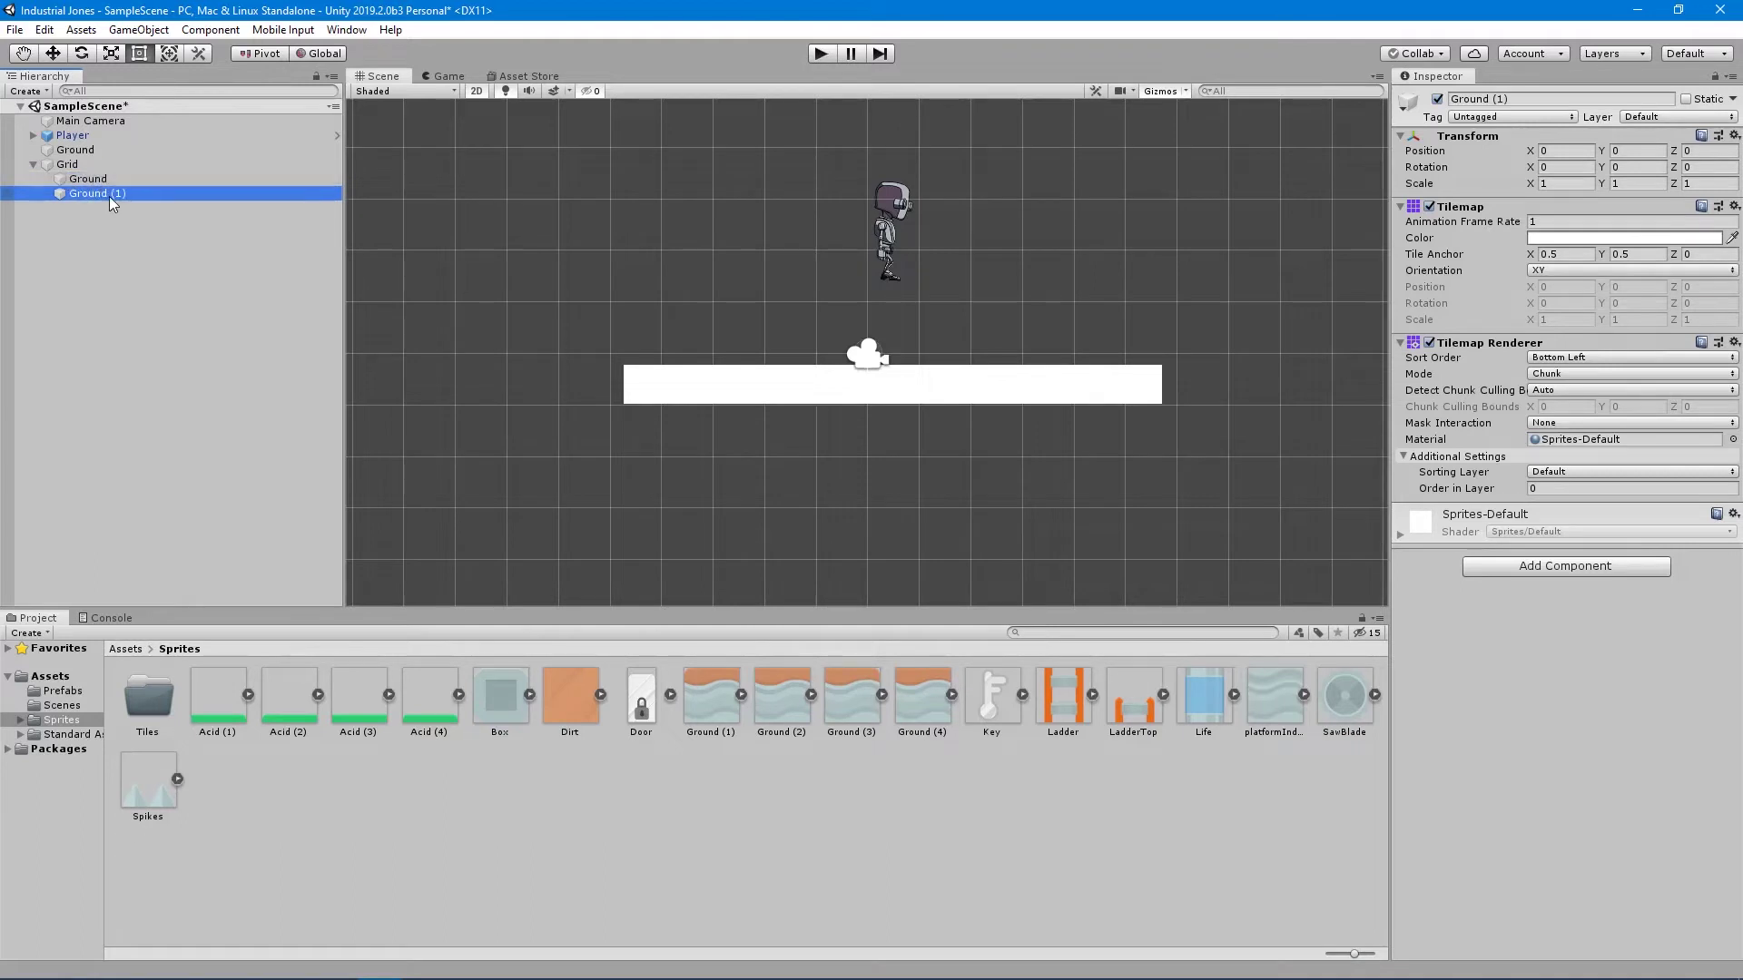
{"action": "left_click", "coordinate": [111, 195]}
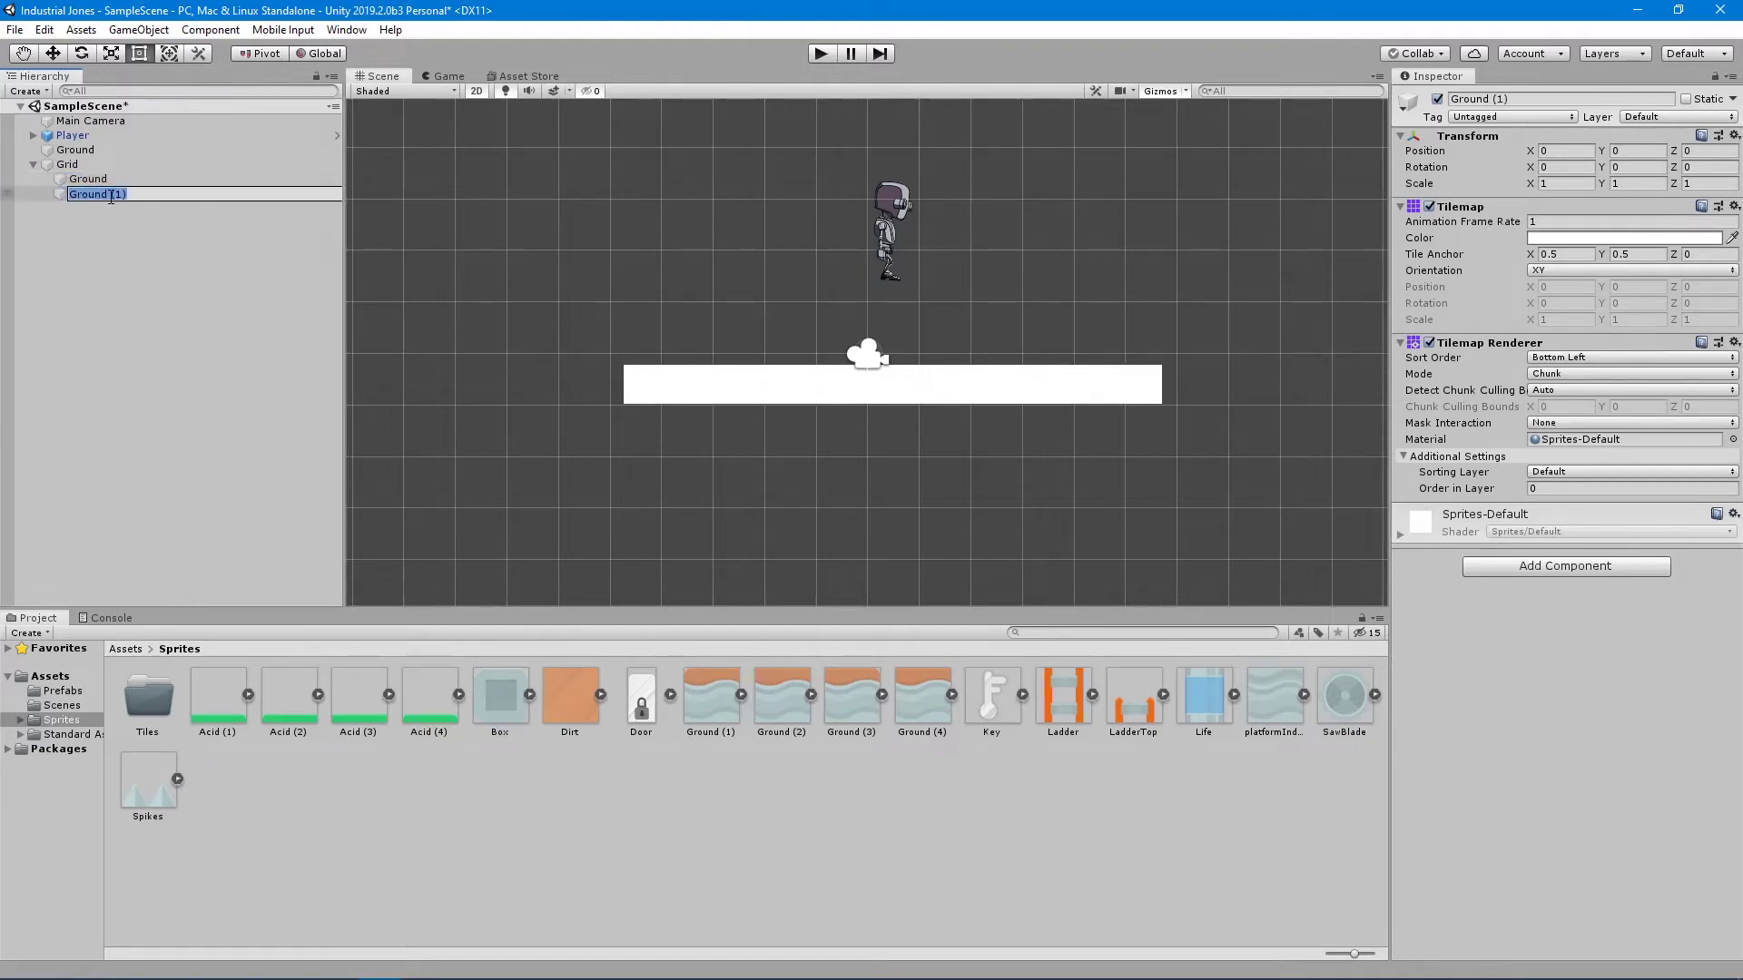
{"action": "type", "text": "Background"}
{"action": "key", "text": "Return"}
Duplicate the Background tilemap, name the copy Foreground, and save the scene.
{"action": "key", "text": "ctrl+d"}
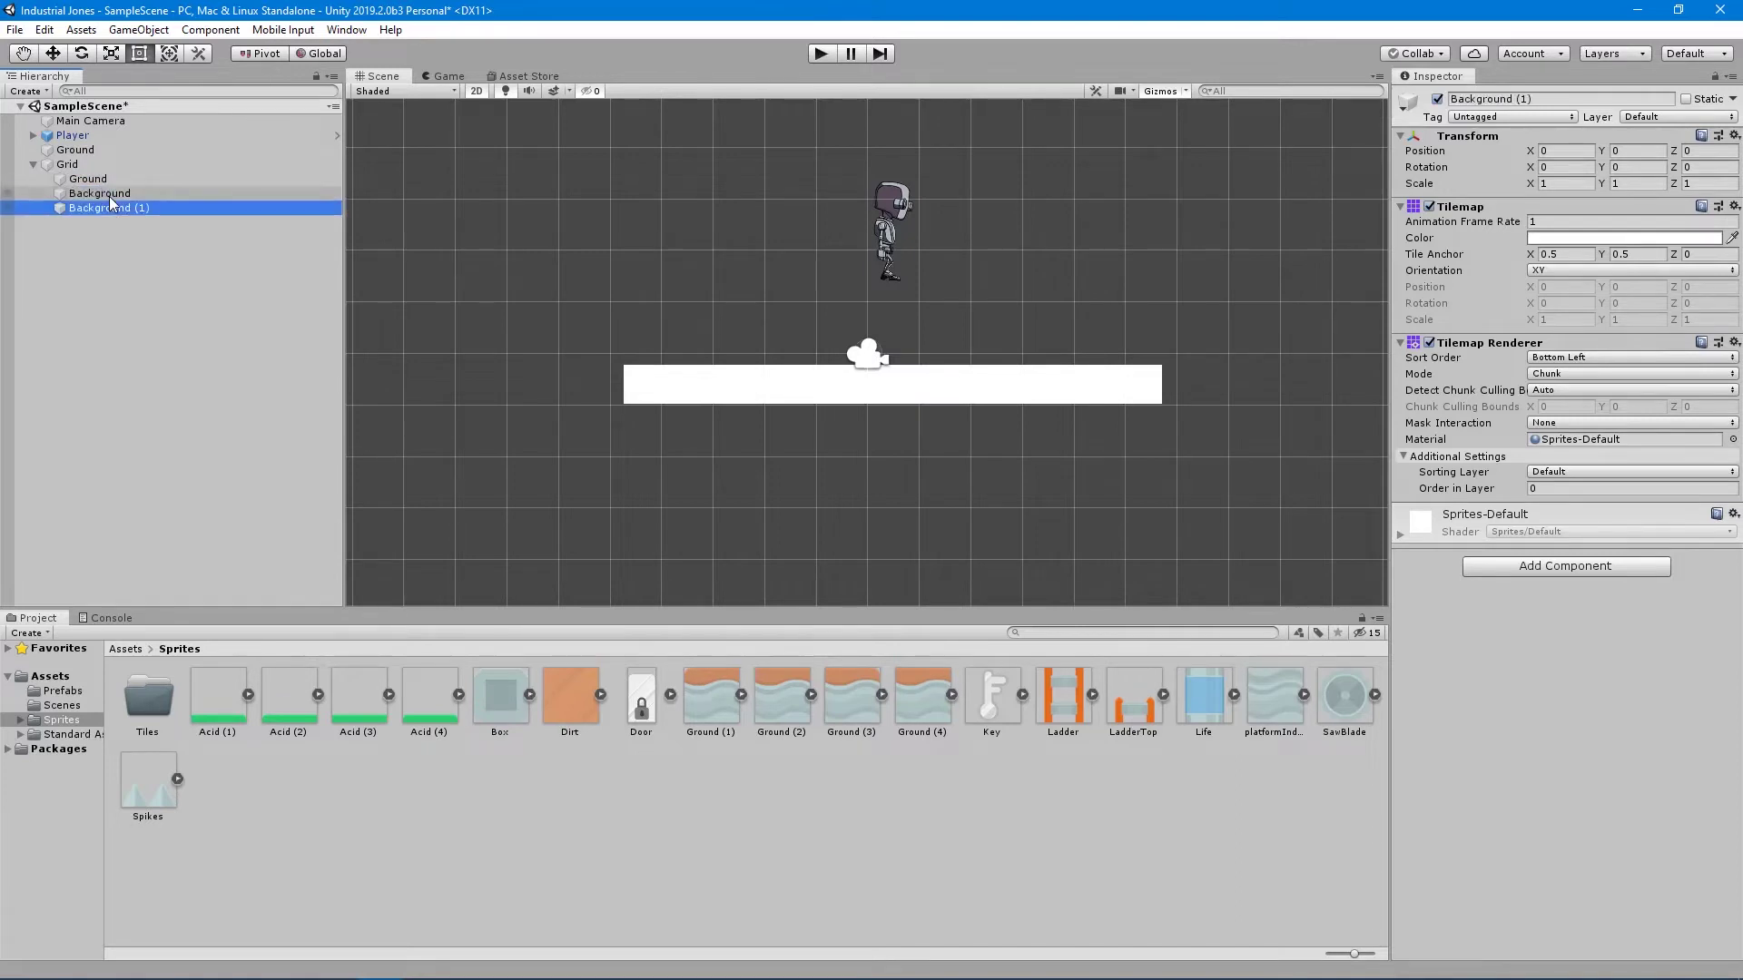
{"action": "left_click", "coordinate": [118, 209]}
{"action": "type", "text": "Foregroun"}
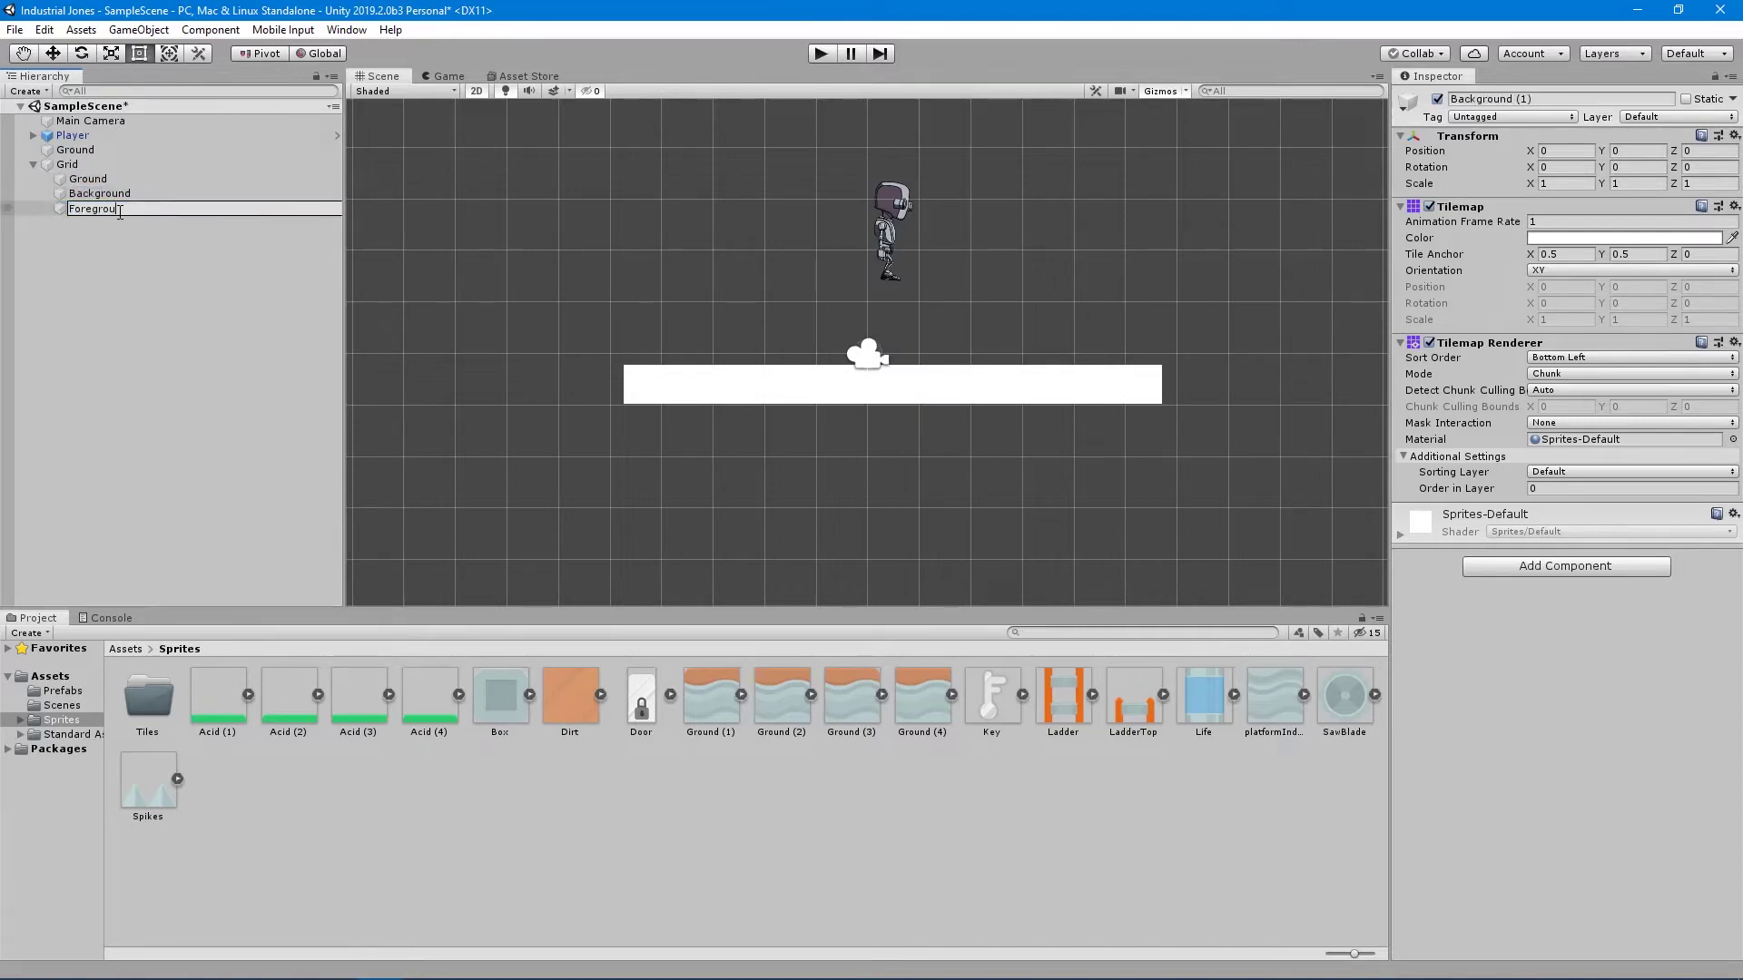
{"action": "key", "text": "Return"}
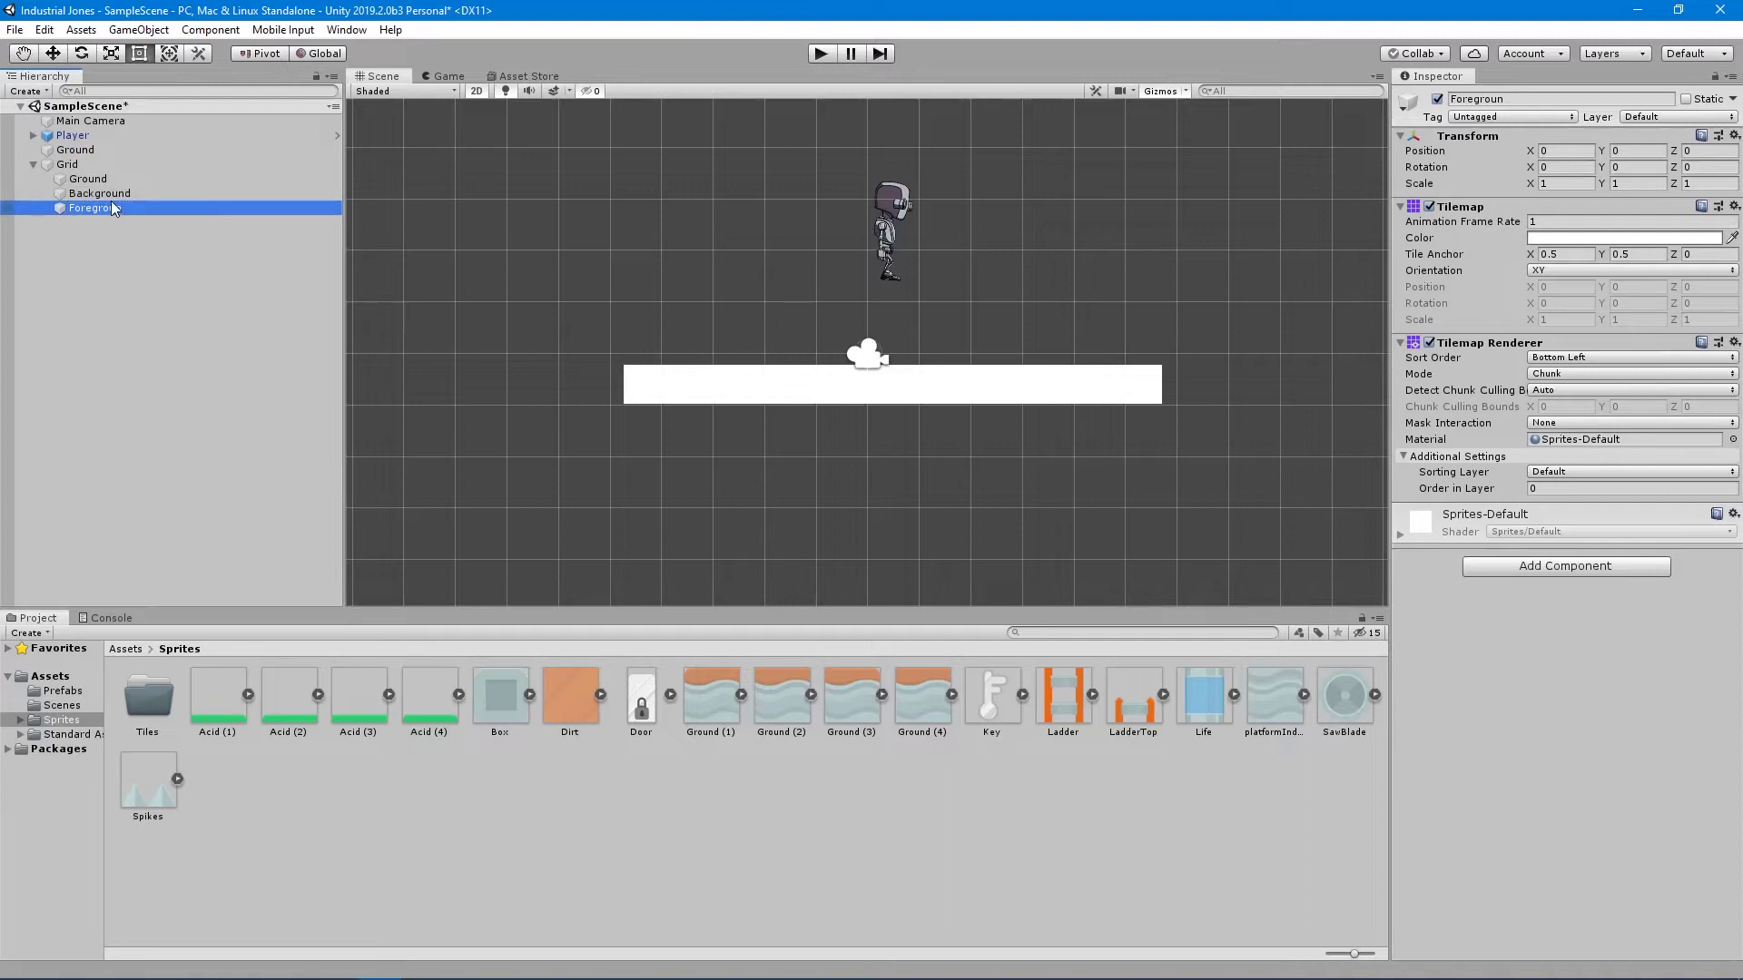
{"action": "left_click", "coordinate": [118, 210]}
{"action": "left_click", "coordinate": [137, 208]}
{"action": "type", "text": "d"}
{"action": "key", "text": "ctrl+s"}
Select the Ground tilemap under Grid, open the Tile Palette window and dock it beside the Inspector.
{"action": "left_click", "coordinate": [99, 180]}
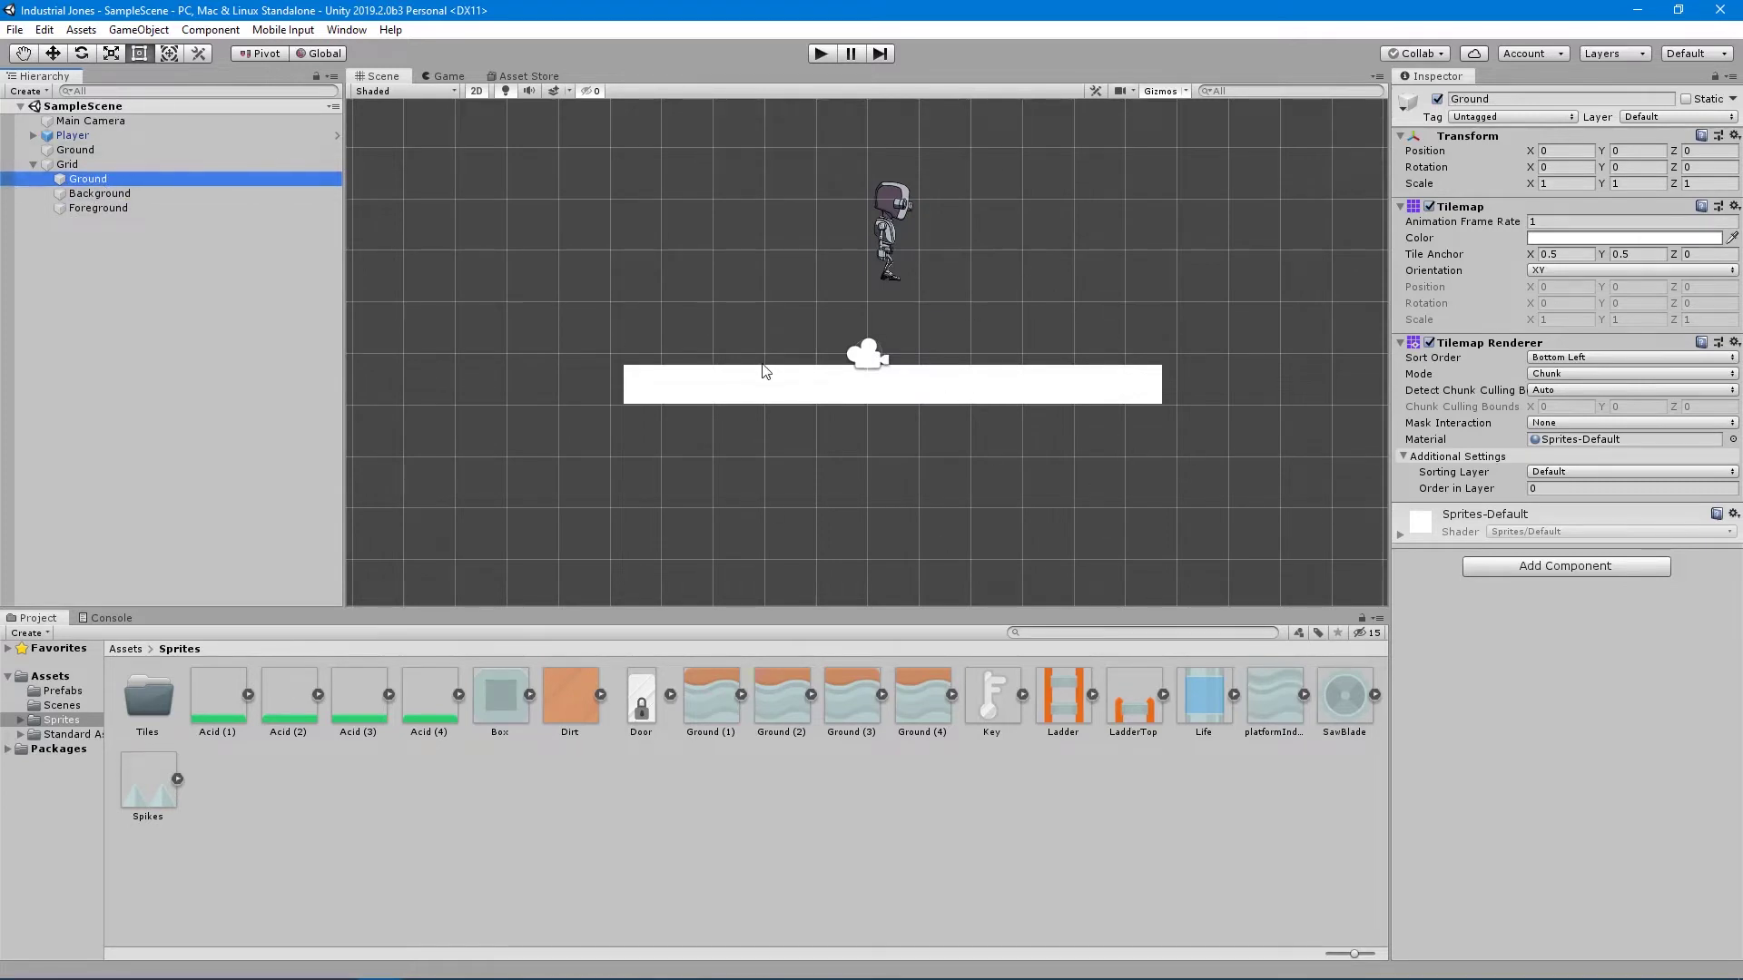
{"action": "left_click", "coordinate": [347, 29]}
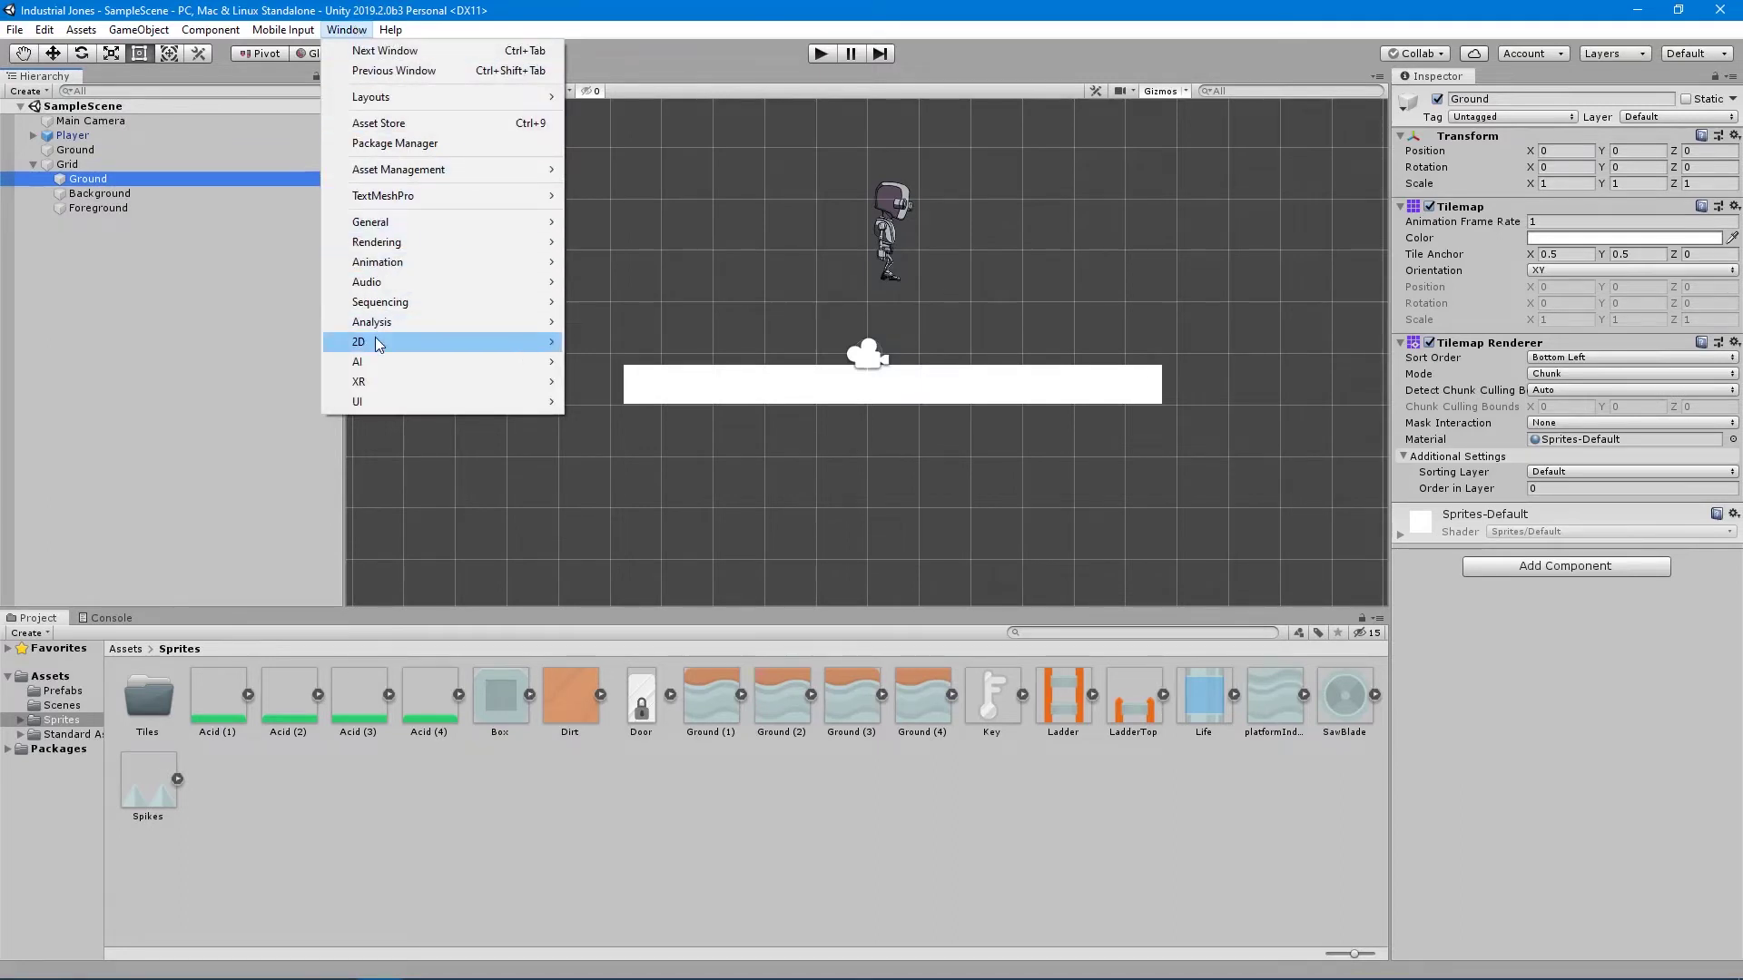
{"action": "mouse_move", "coordinate": [381, 342]}
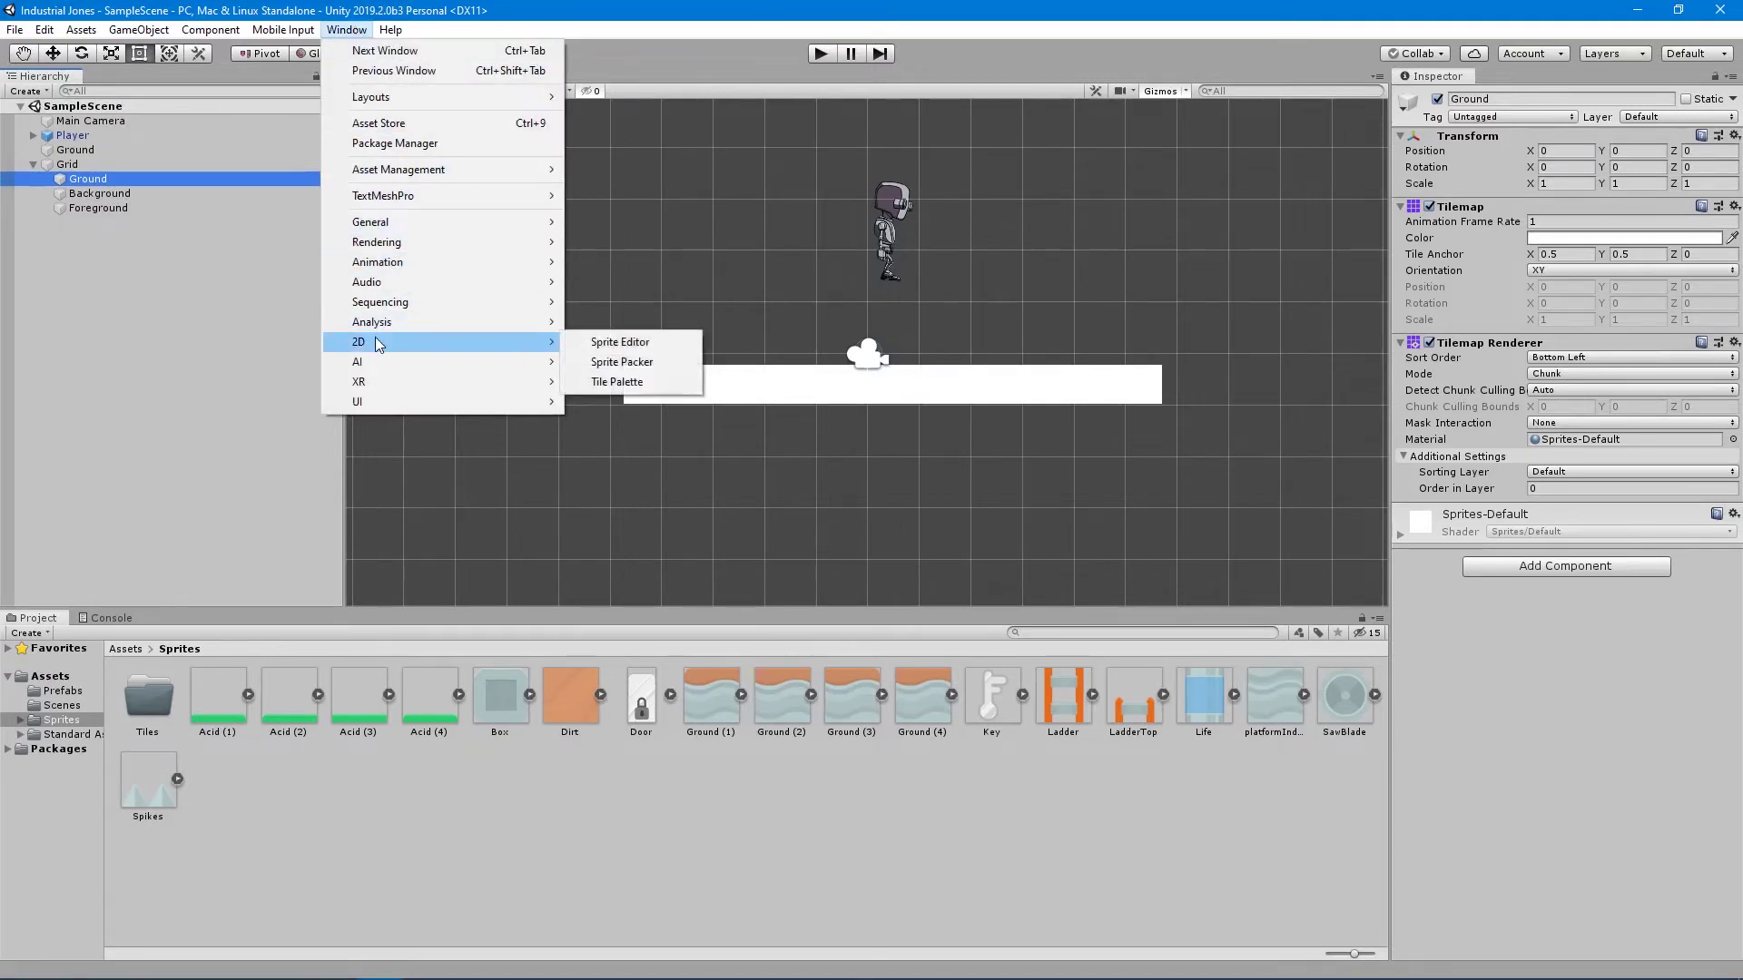
{"action": "left_click", "coordinate": [612, 382]}
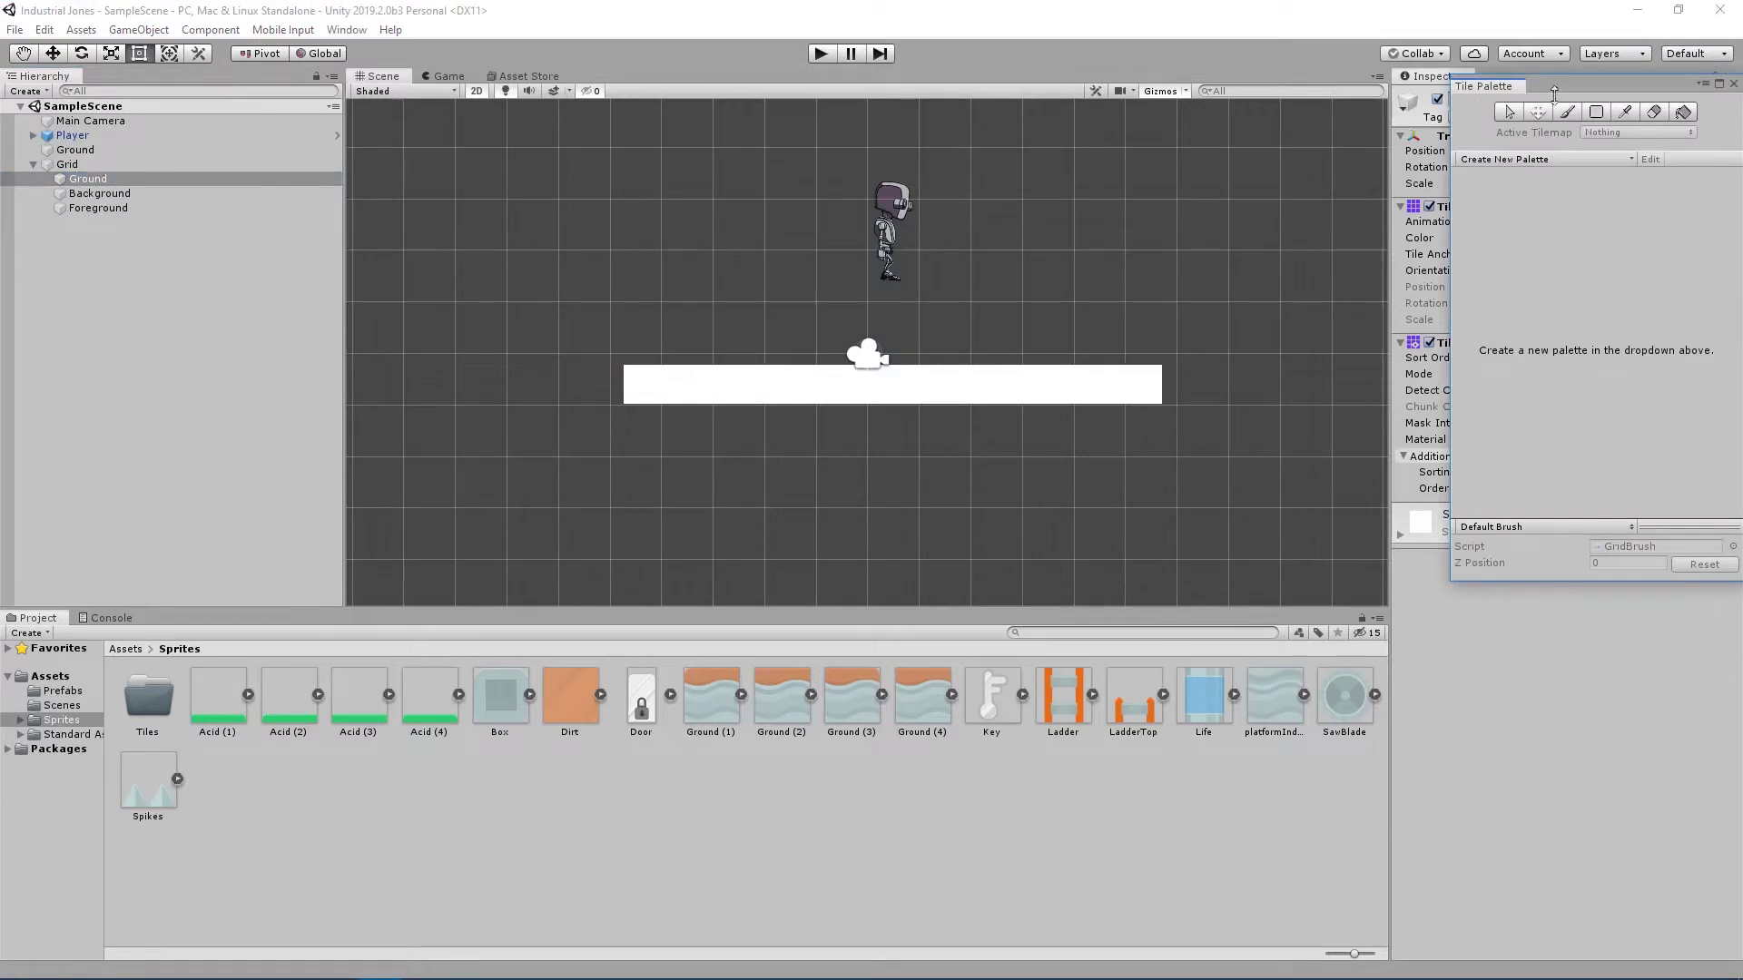
{"action": "left_click_drag", "start_coordinate": [1584, 87], "coordinate": [1486, 87]}
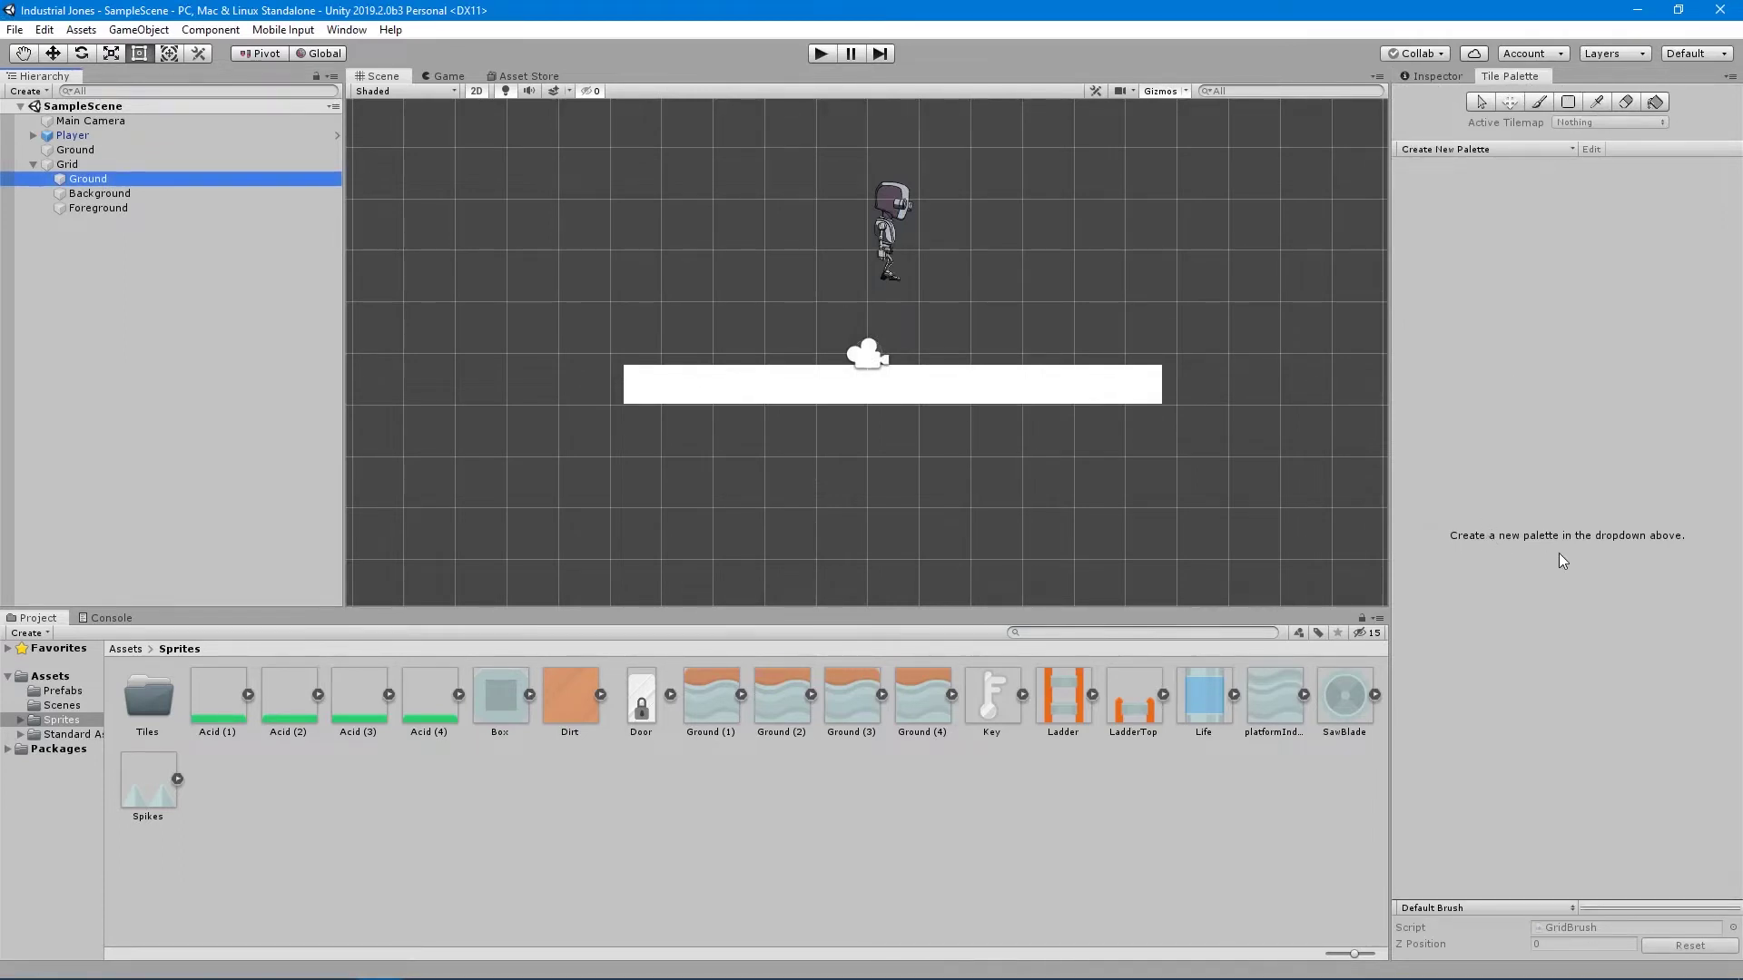
Create a new tile palette named Industrial and store it in the Sprites/Tiles folder.
{"action": "left_click", "coordinate": [1472, 150]}
{"action": "left_click", "coordinate": [1534, 188]}
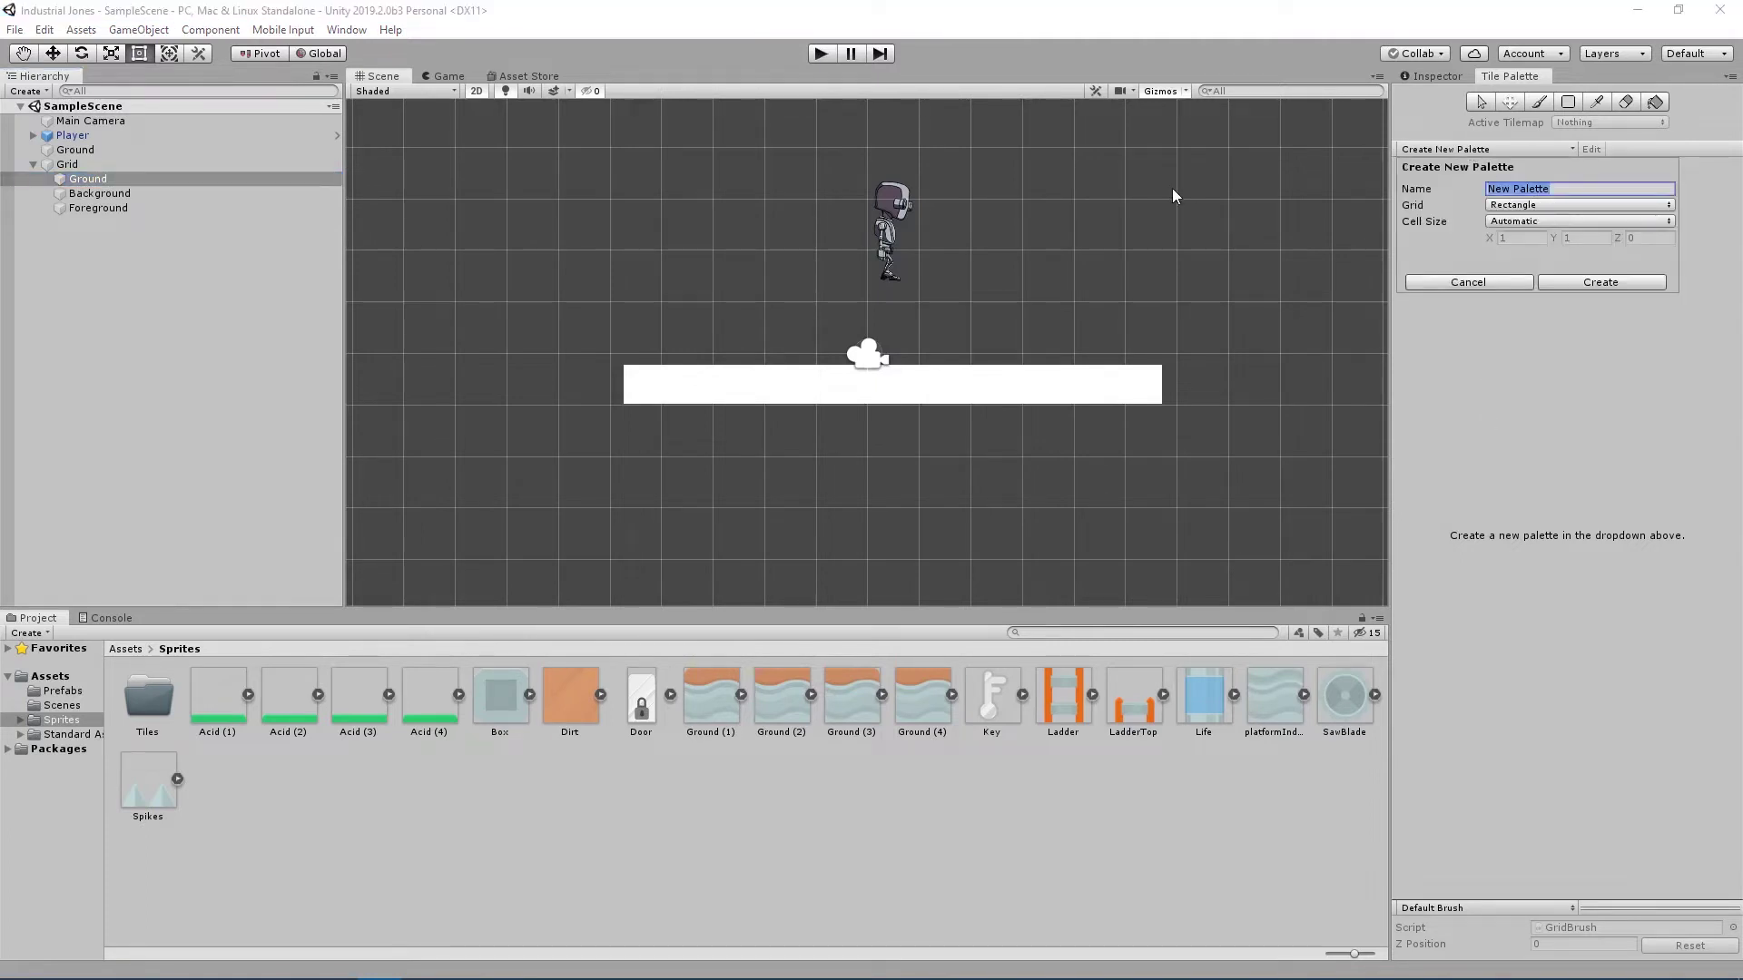
{"action": "type", "text": "Industrial"}
{"action": "left_click", "coordinate": [1609, 285]}
{"action": "double_click", "coordinate": [192, 165]}
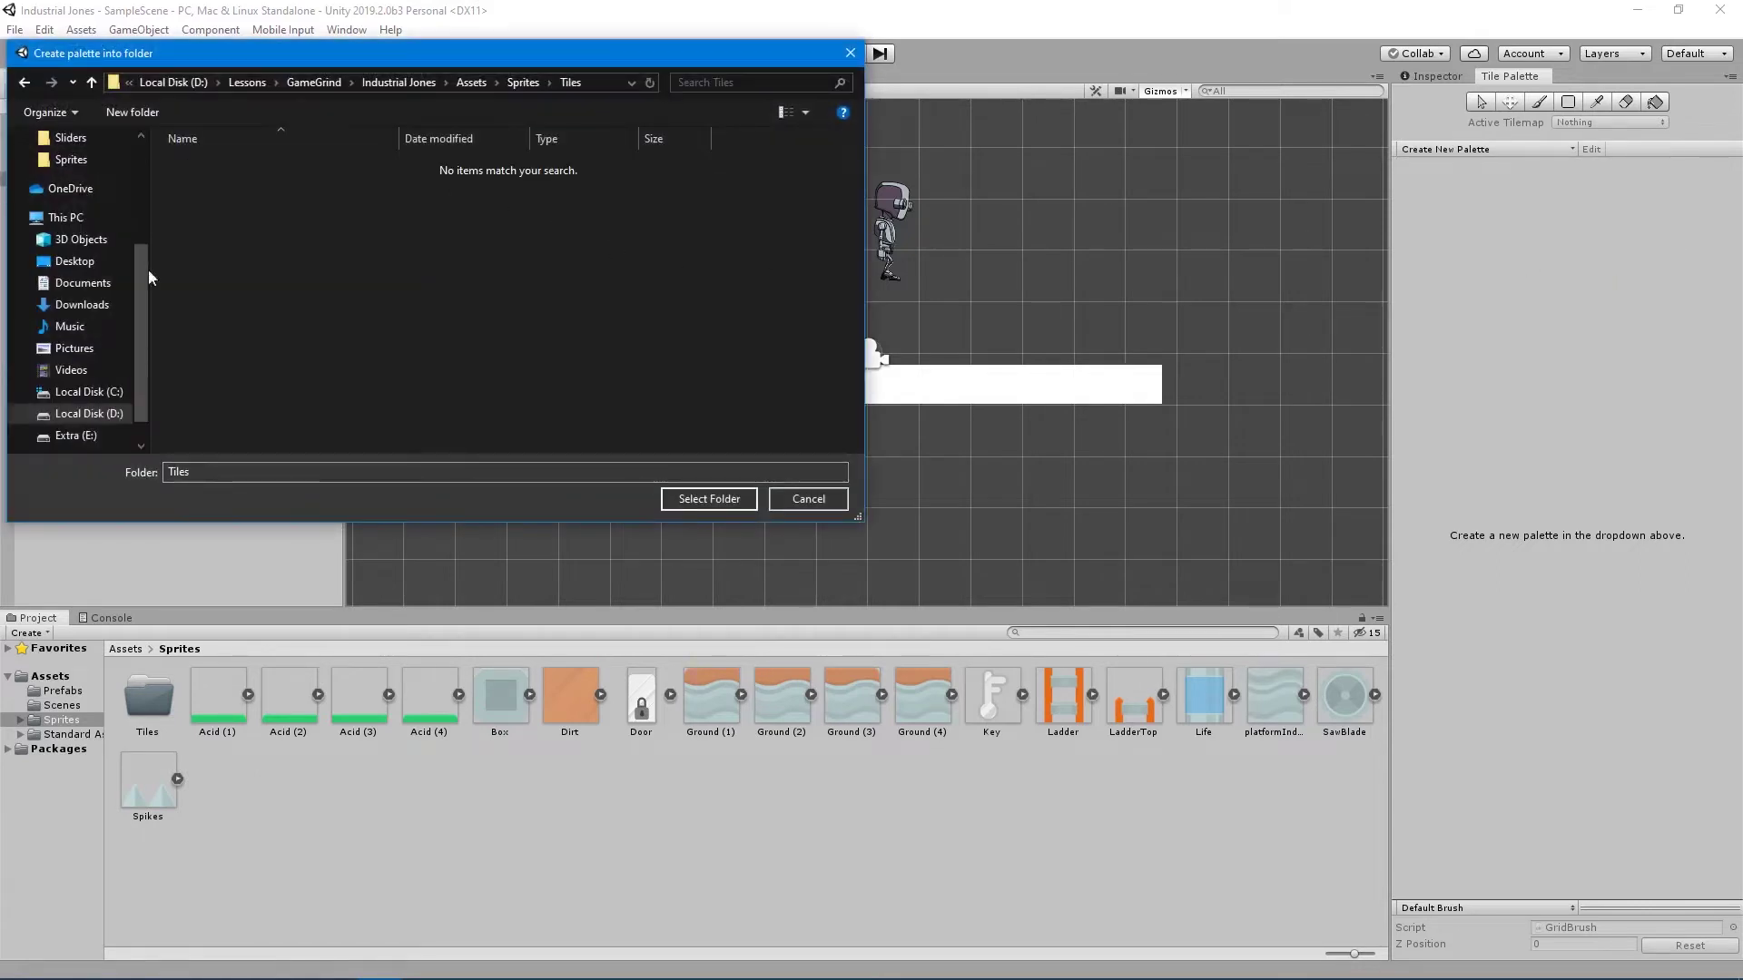
{"action": "left_click", "coordinate": [711, 498]}
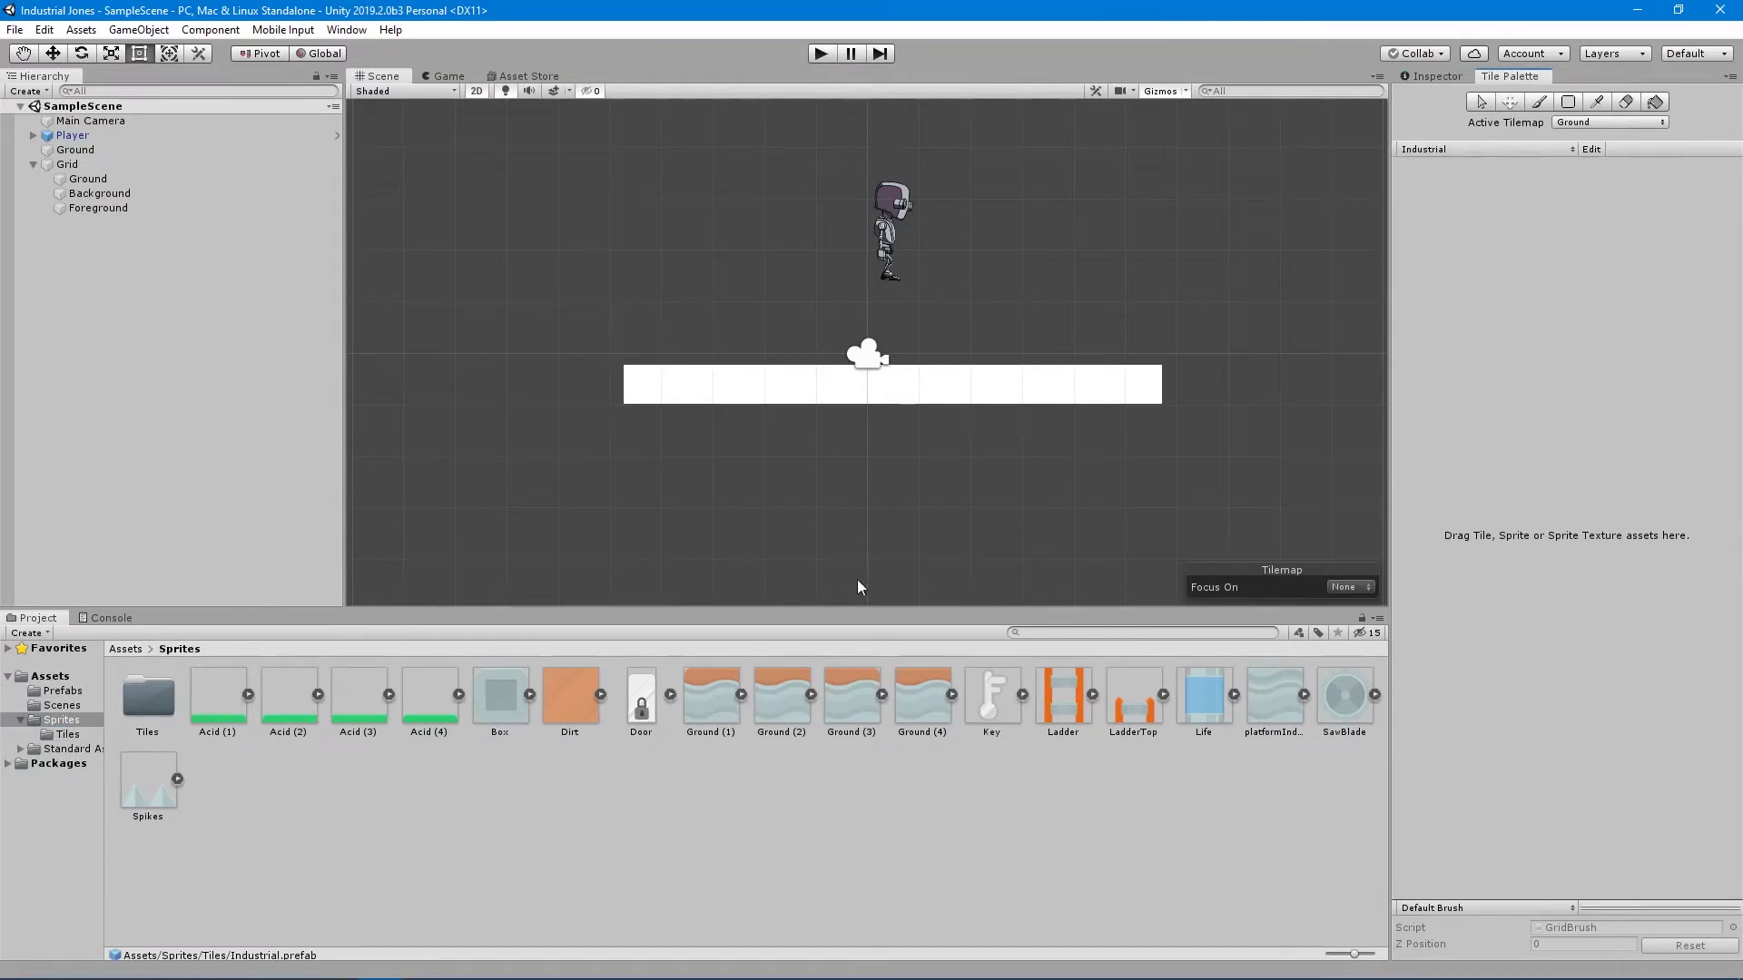
Add all sprites from Acid (1) through Spikes to the Industrial palette, generating their tiles into the Sprites/Tiles folder.
{"action": "left_click", "coordinate": [214, 697]}
{"action": "left_click", "coordinate": [160, 788], "text": "shift"}
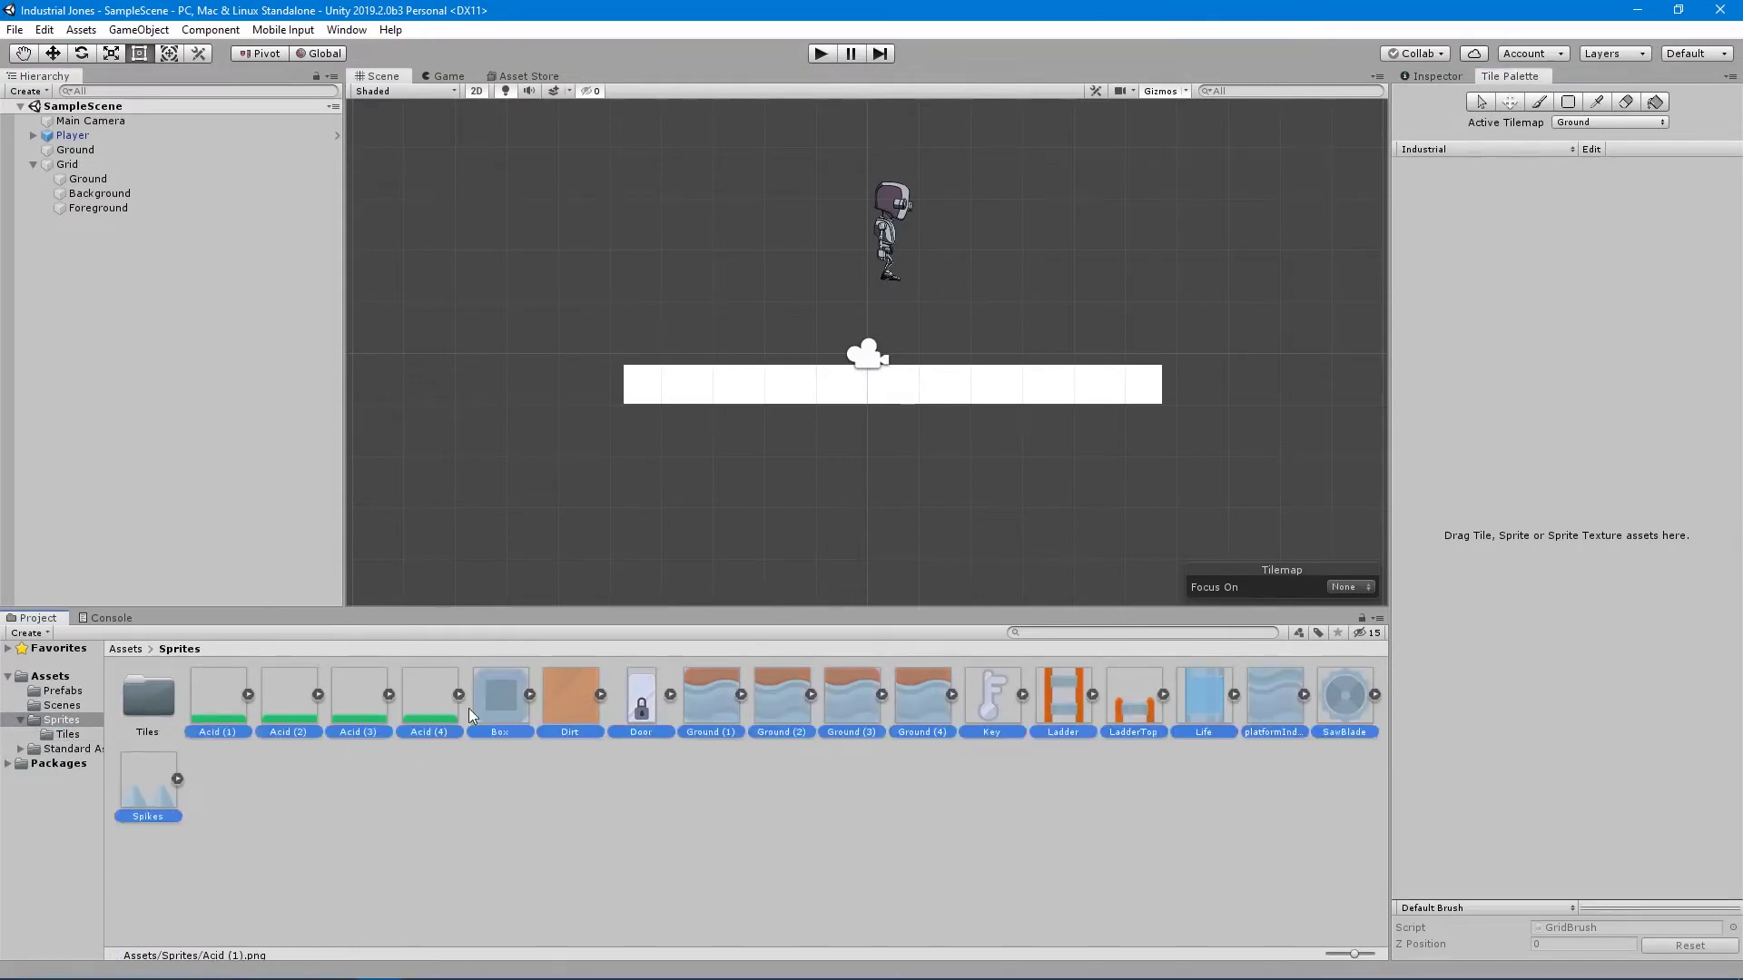
{"action": "left_click_drag", "start_coordinate": [442, 713], "coordinate": [1456, 366]}
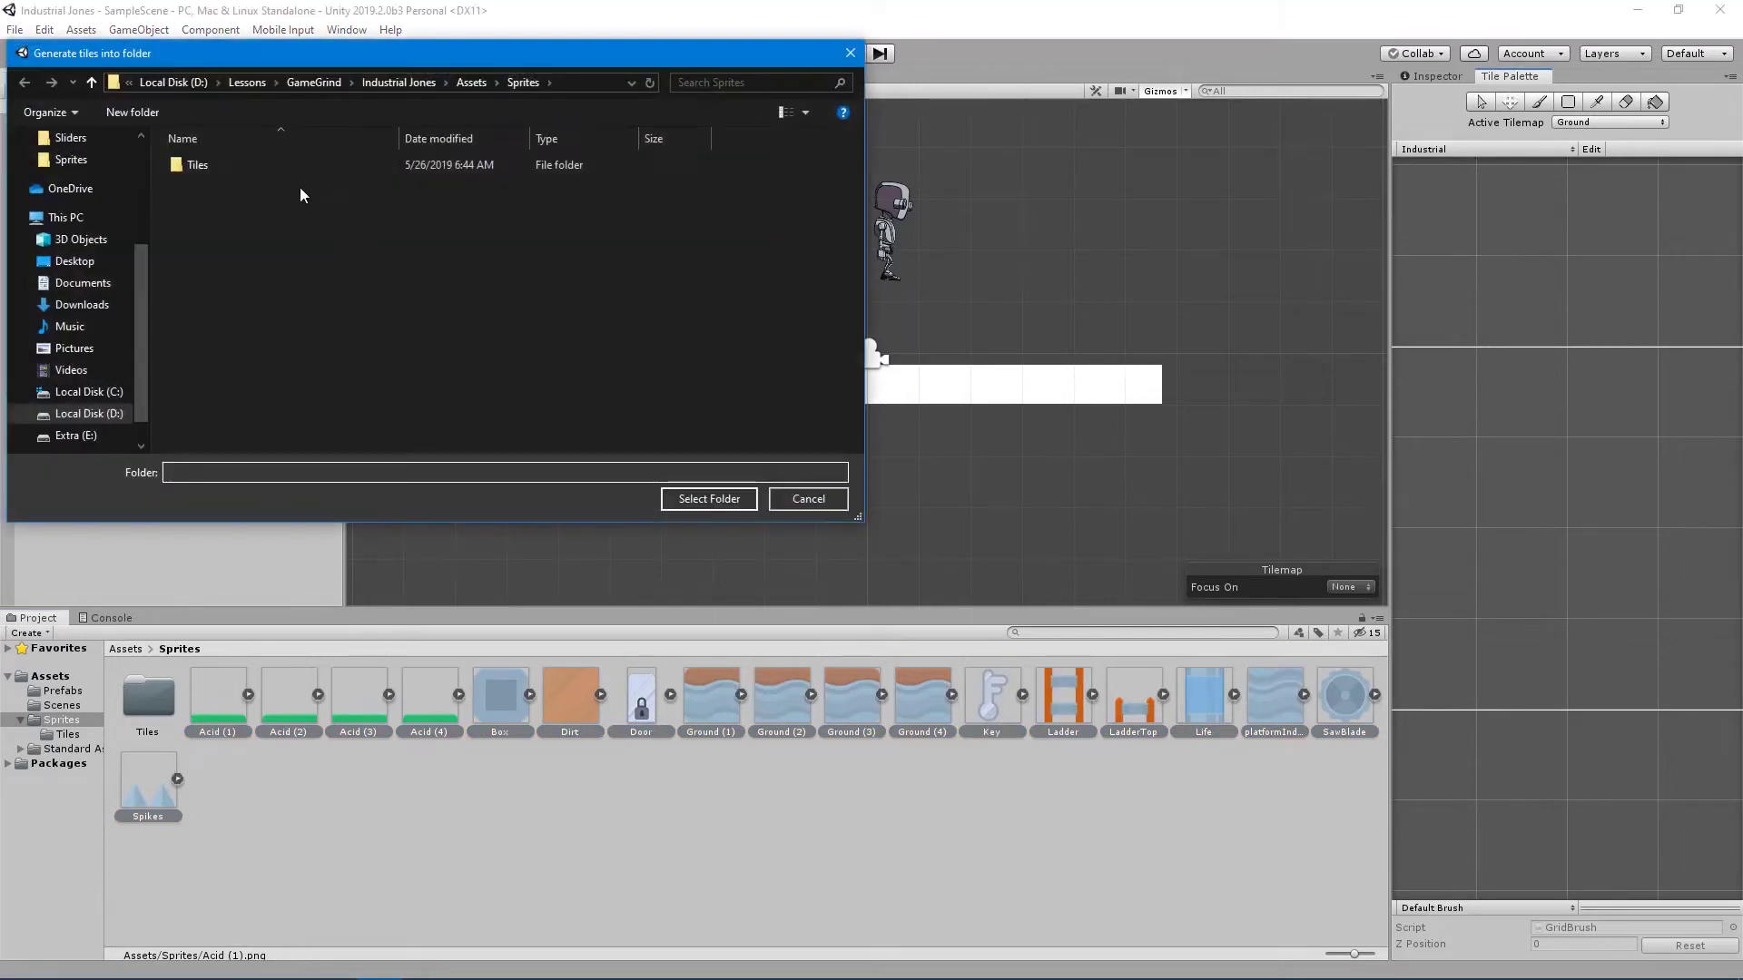
{"action": "double_click", "coordinate": [257, 166]}
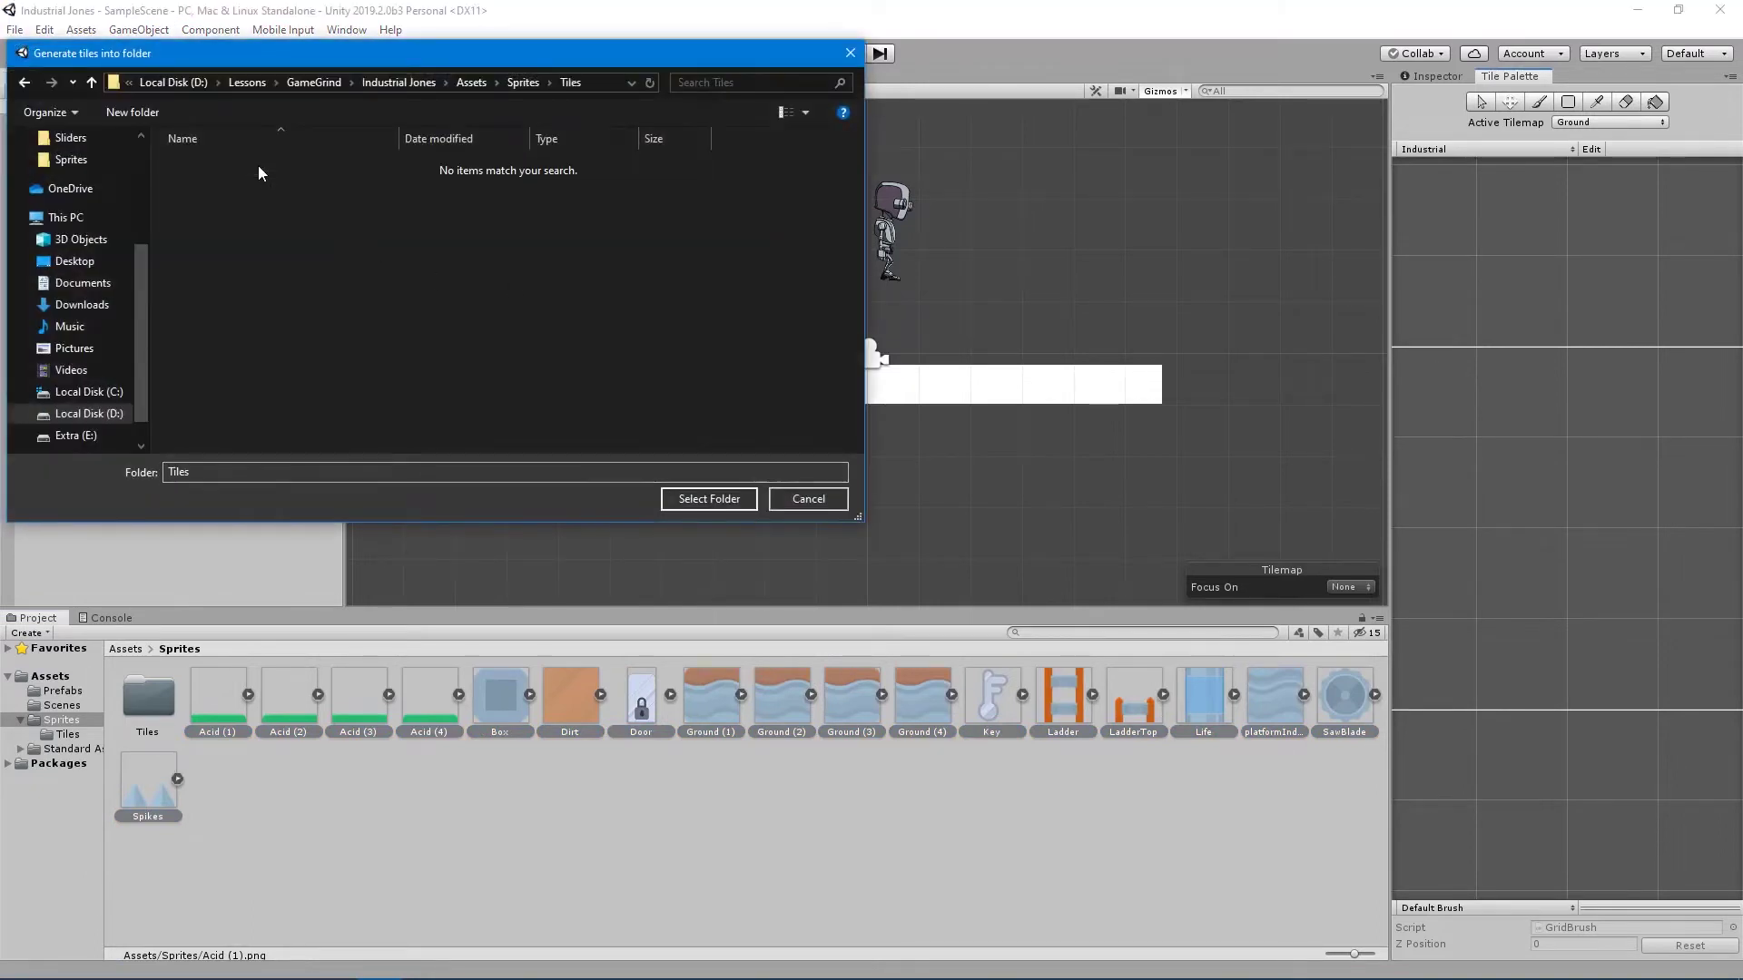
{"action": "left_click", "coordinate": [722, 500]}
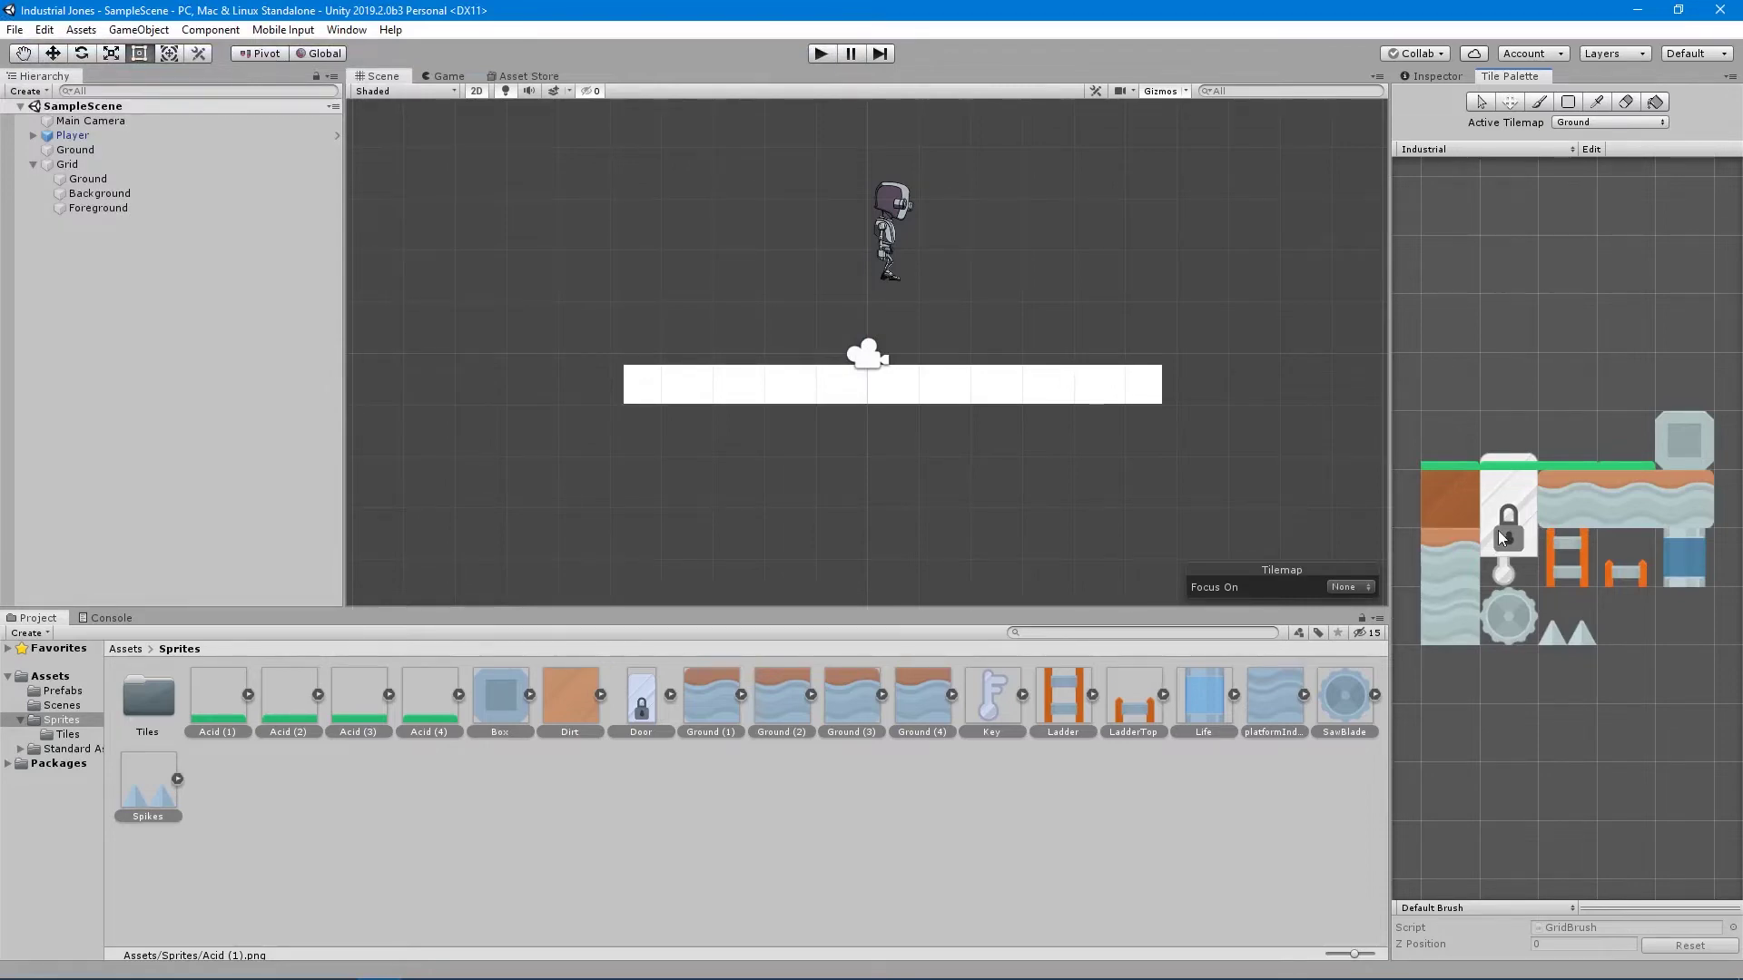
Enable editing of the Industrial palette and erase its door, key and saw blade tiles.
{"action": "left_click", "coordinate": [1502, 539]}
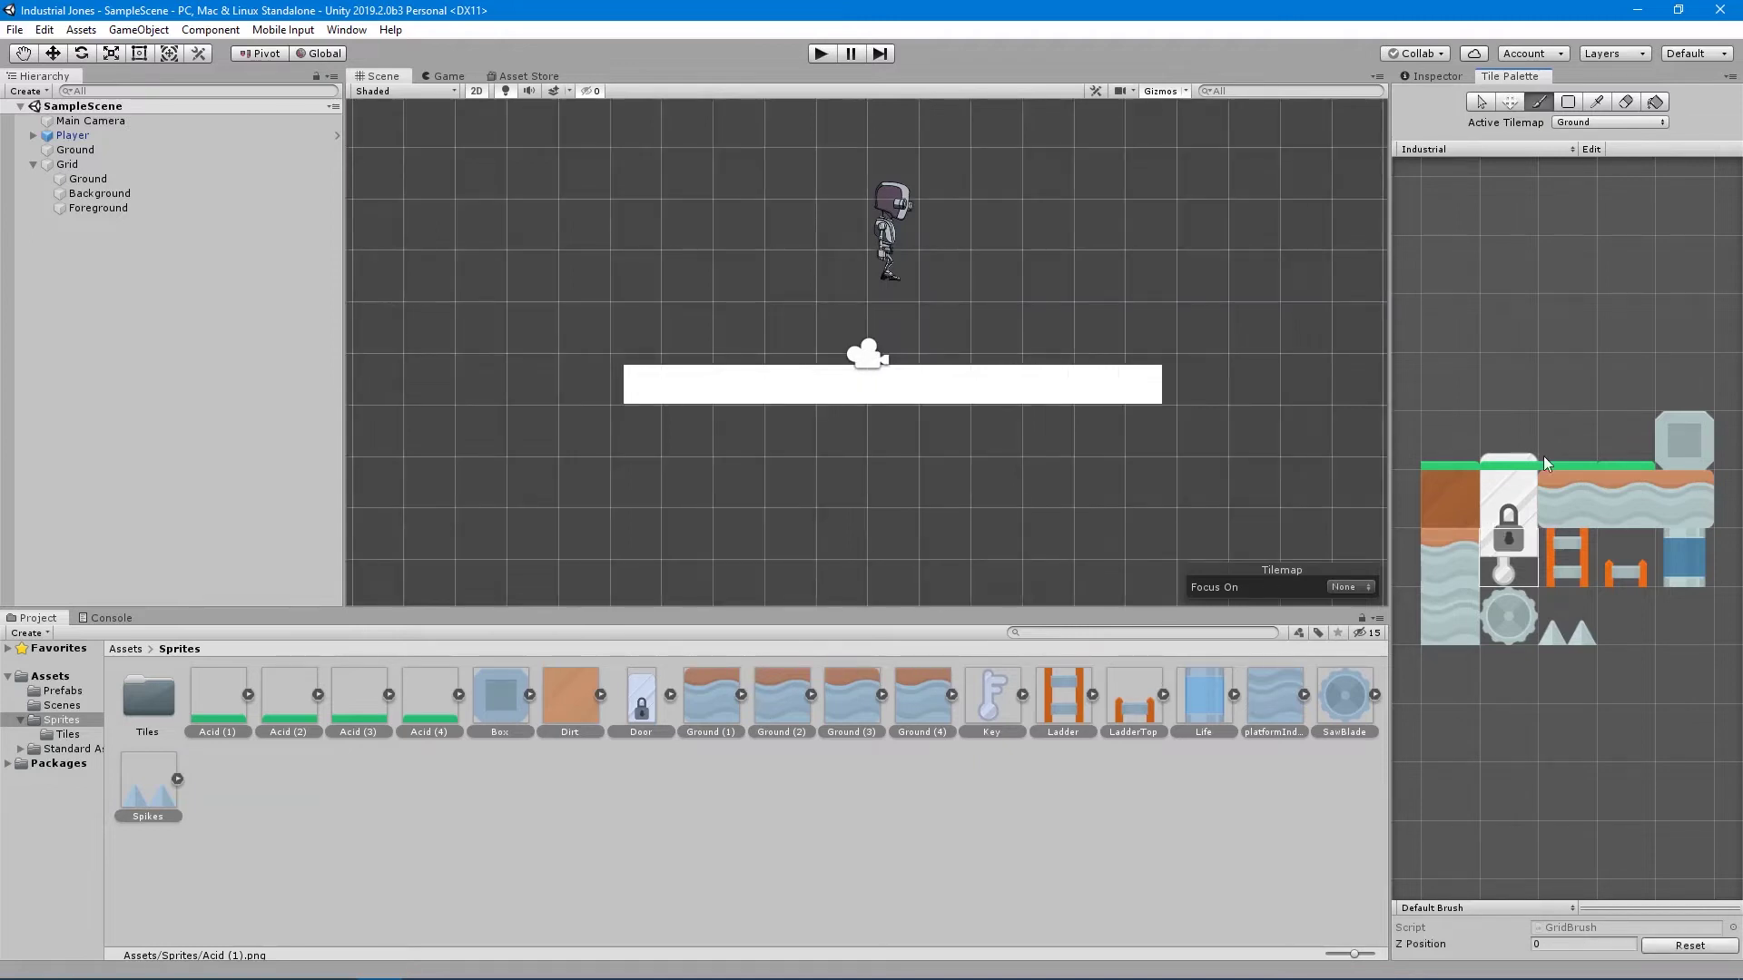
{"action": "left_click", "coordinate": [1627, 103]}
{"action": "left_click", "coordinate": [1591, 149]}
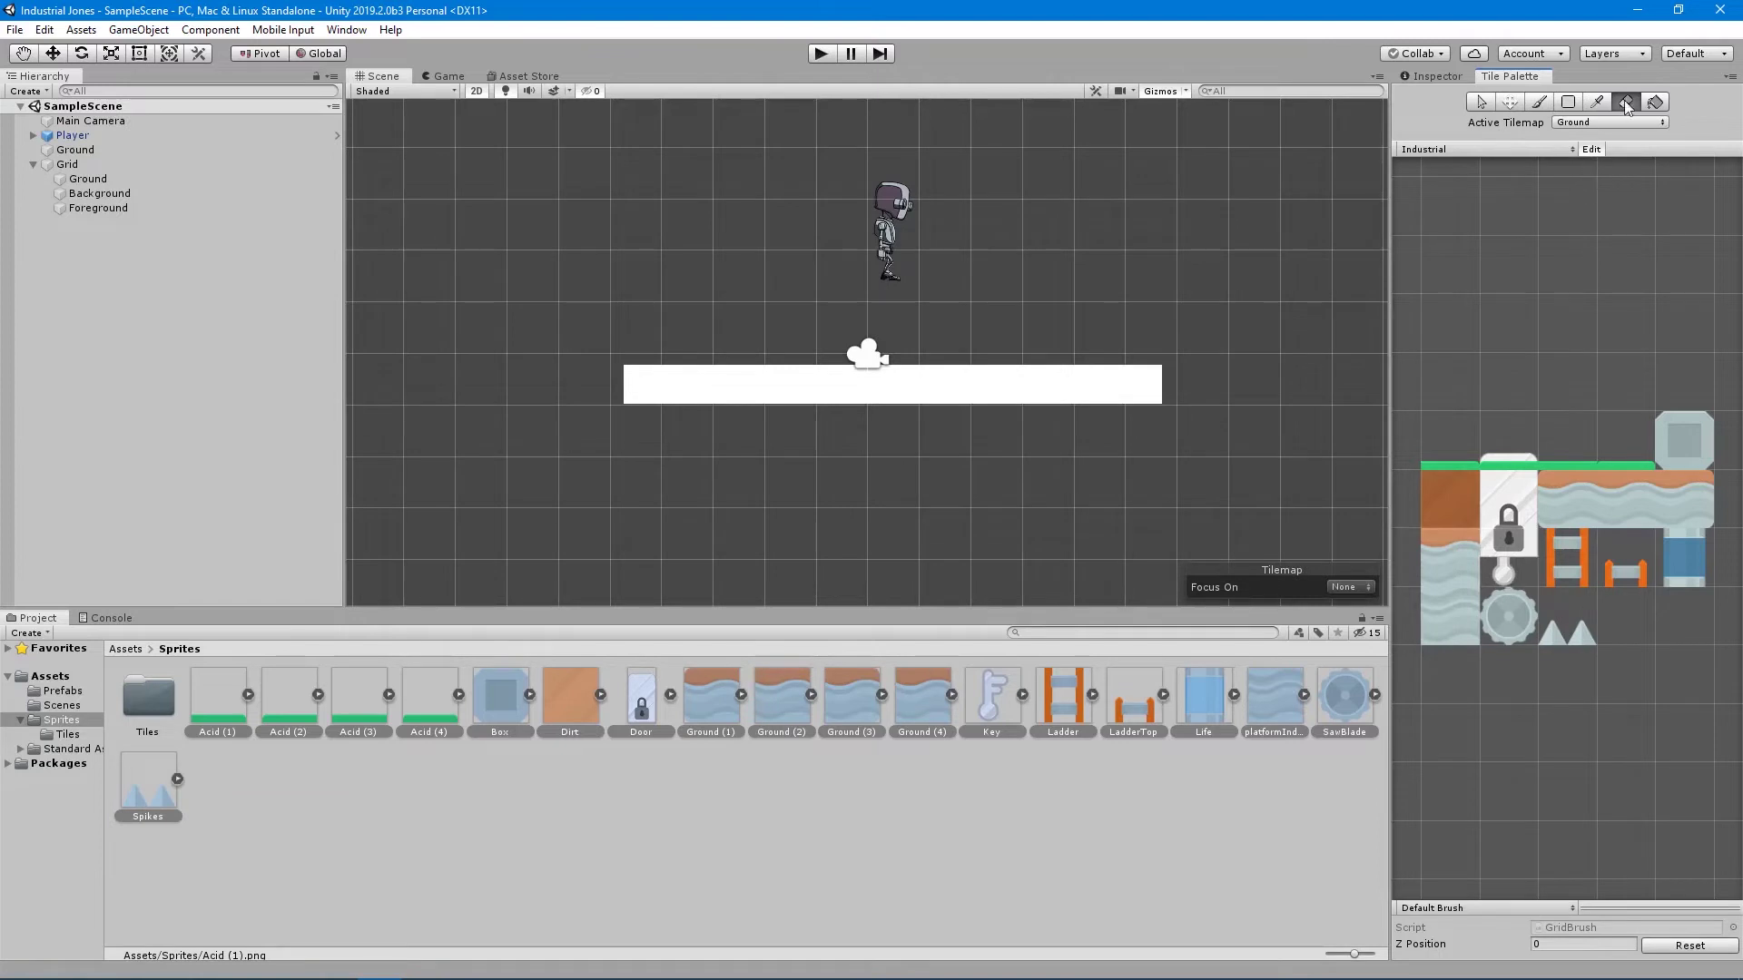
{"action": "left_click", "coordinate": [1523, 525]}
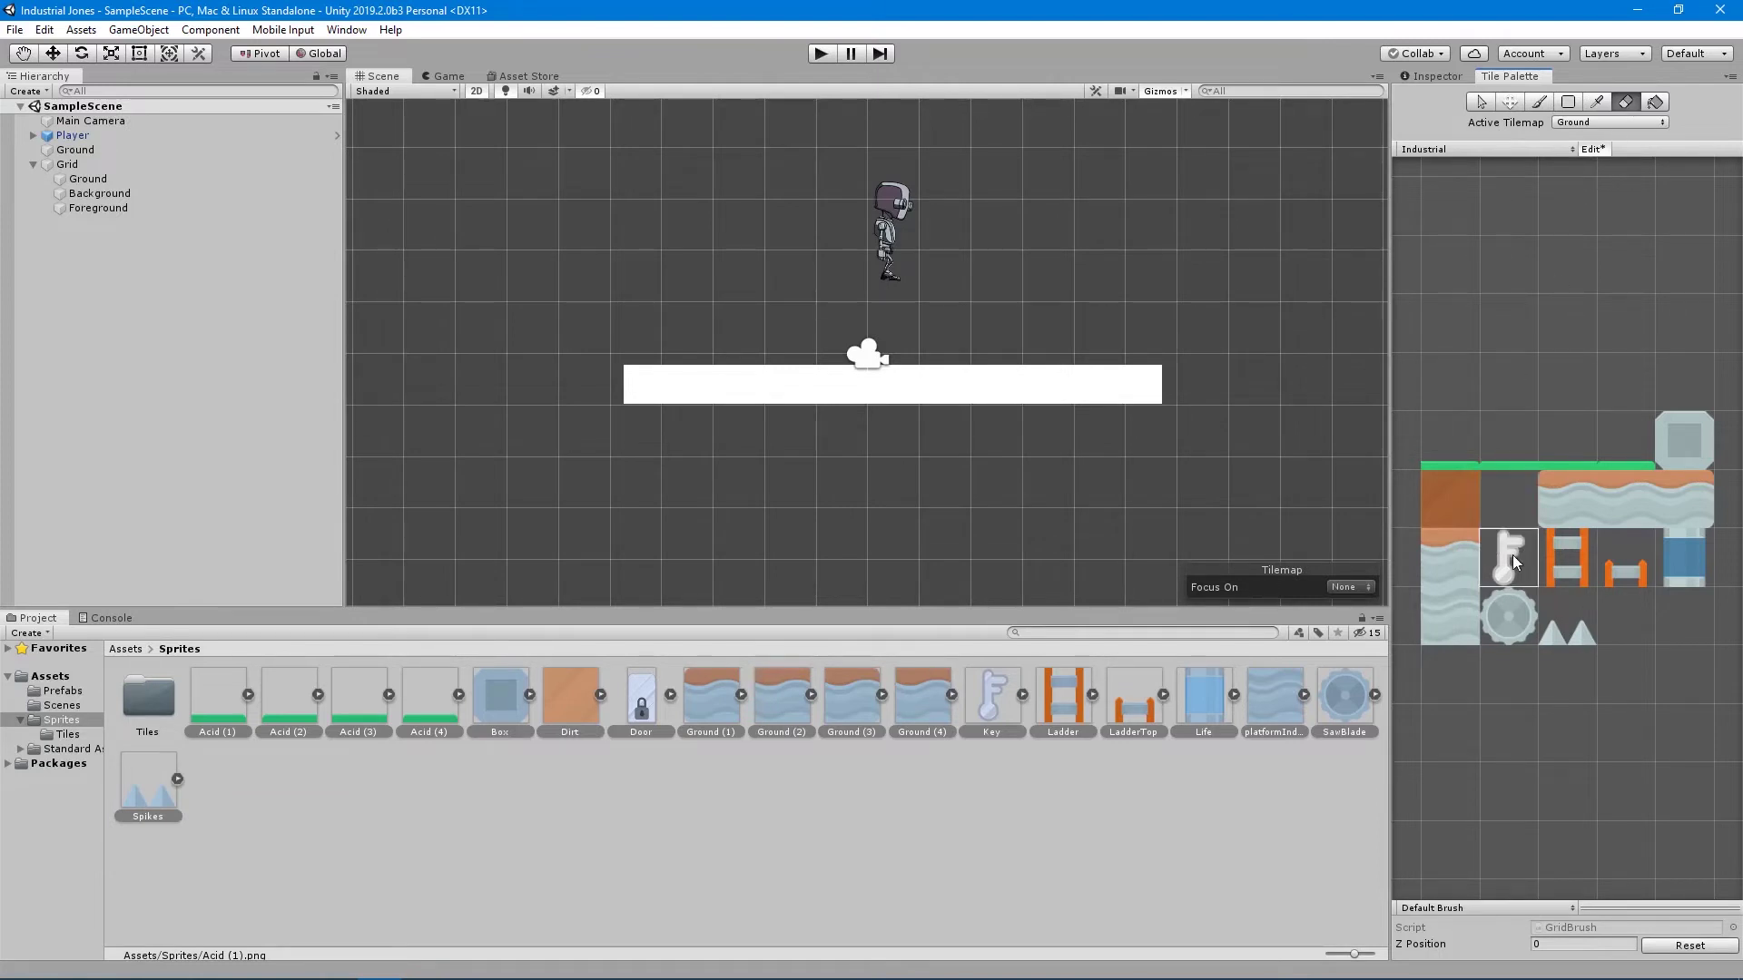
{"action": "left_click", "coordinate": [1513, 563]}
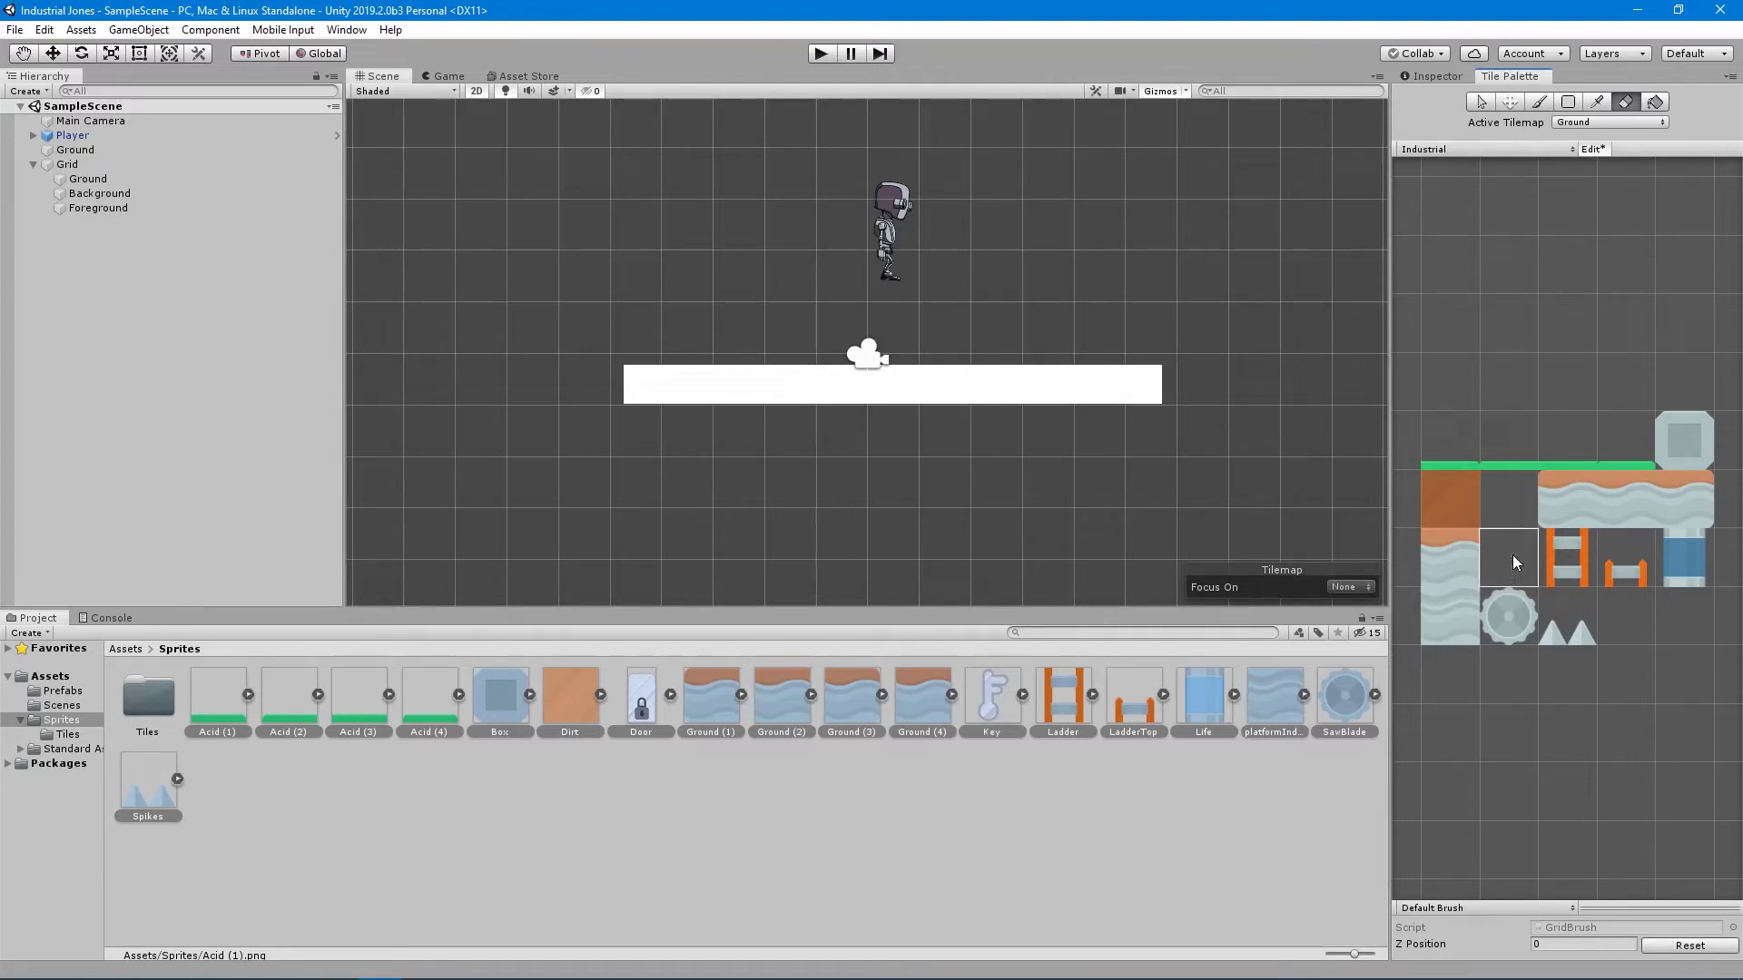
{"action": "left_click", "coordinate": [1517, 635]}
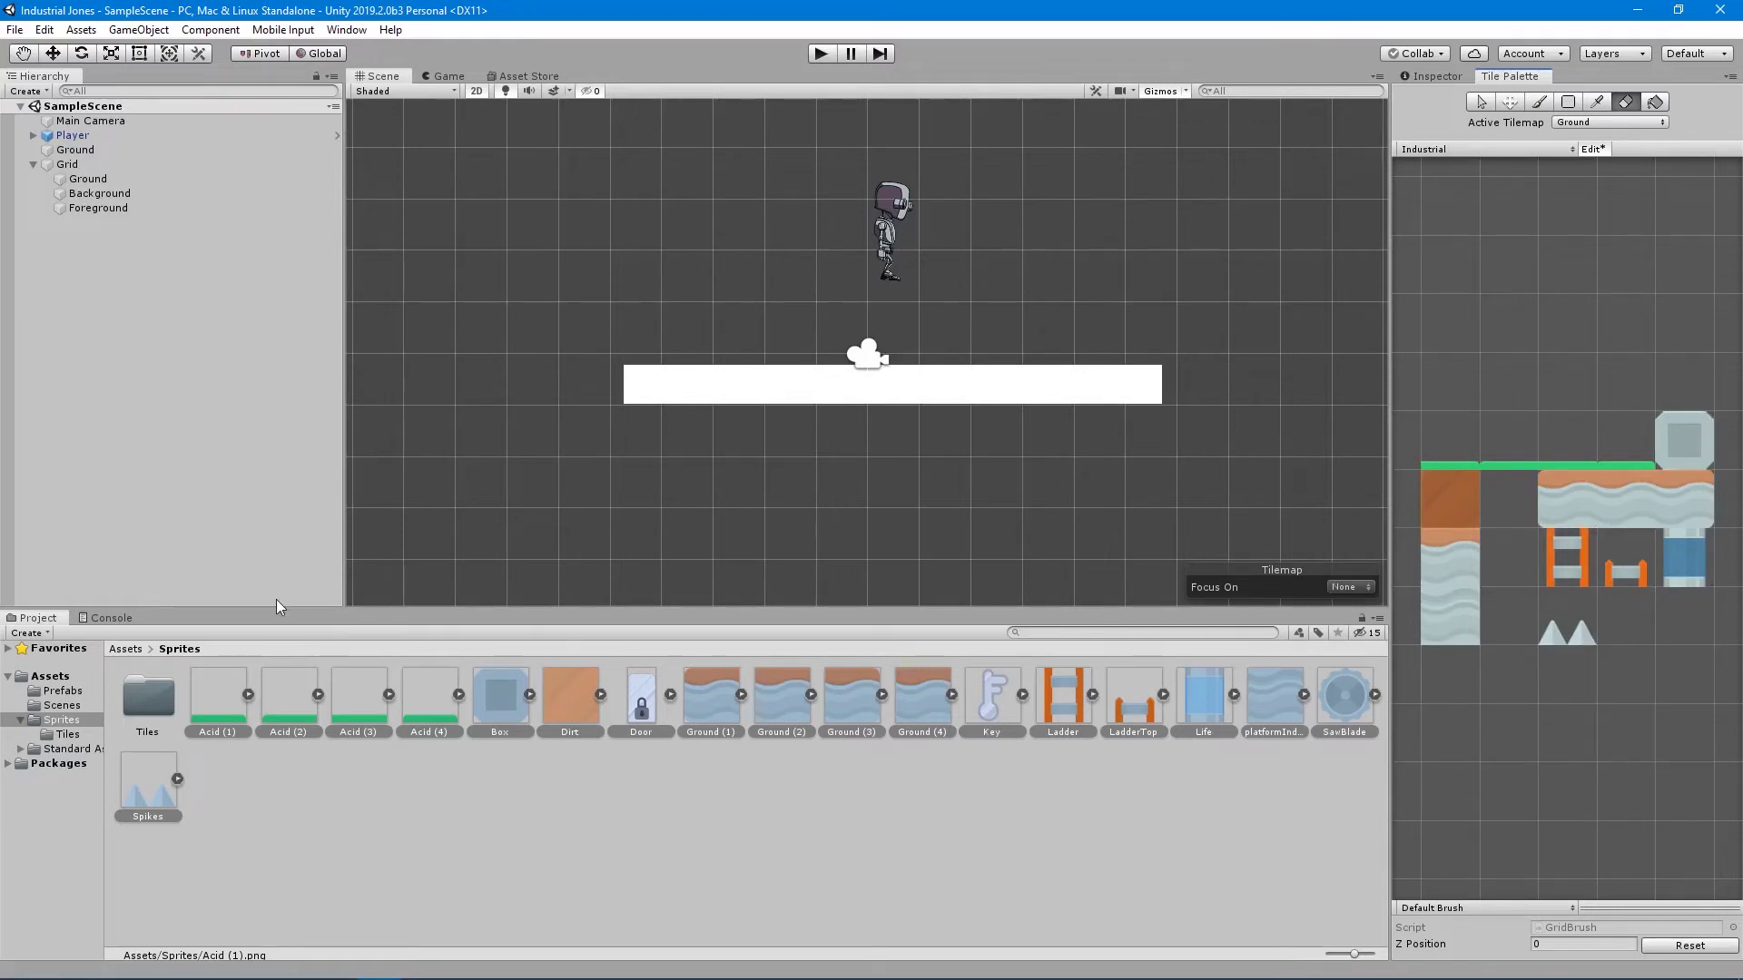
Delete the white placeholder ground platform from the scene.
{"action": "left_click", "coordinate": [514, 837]}
{"action": "scroll", "coordinate": [674, 425], "scroll_direction": "down", "scroll_amount": 3}
{"action": "left_click", "coordinate": [1540, 104]}
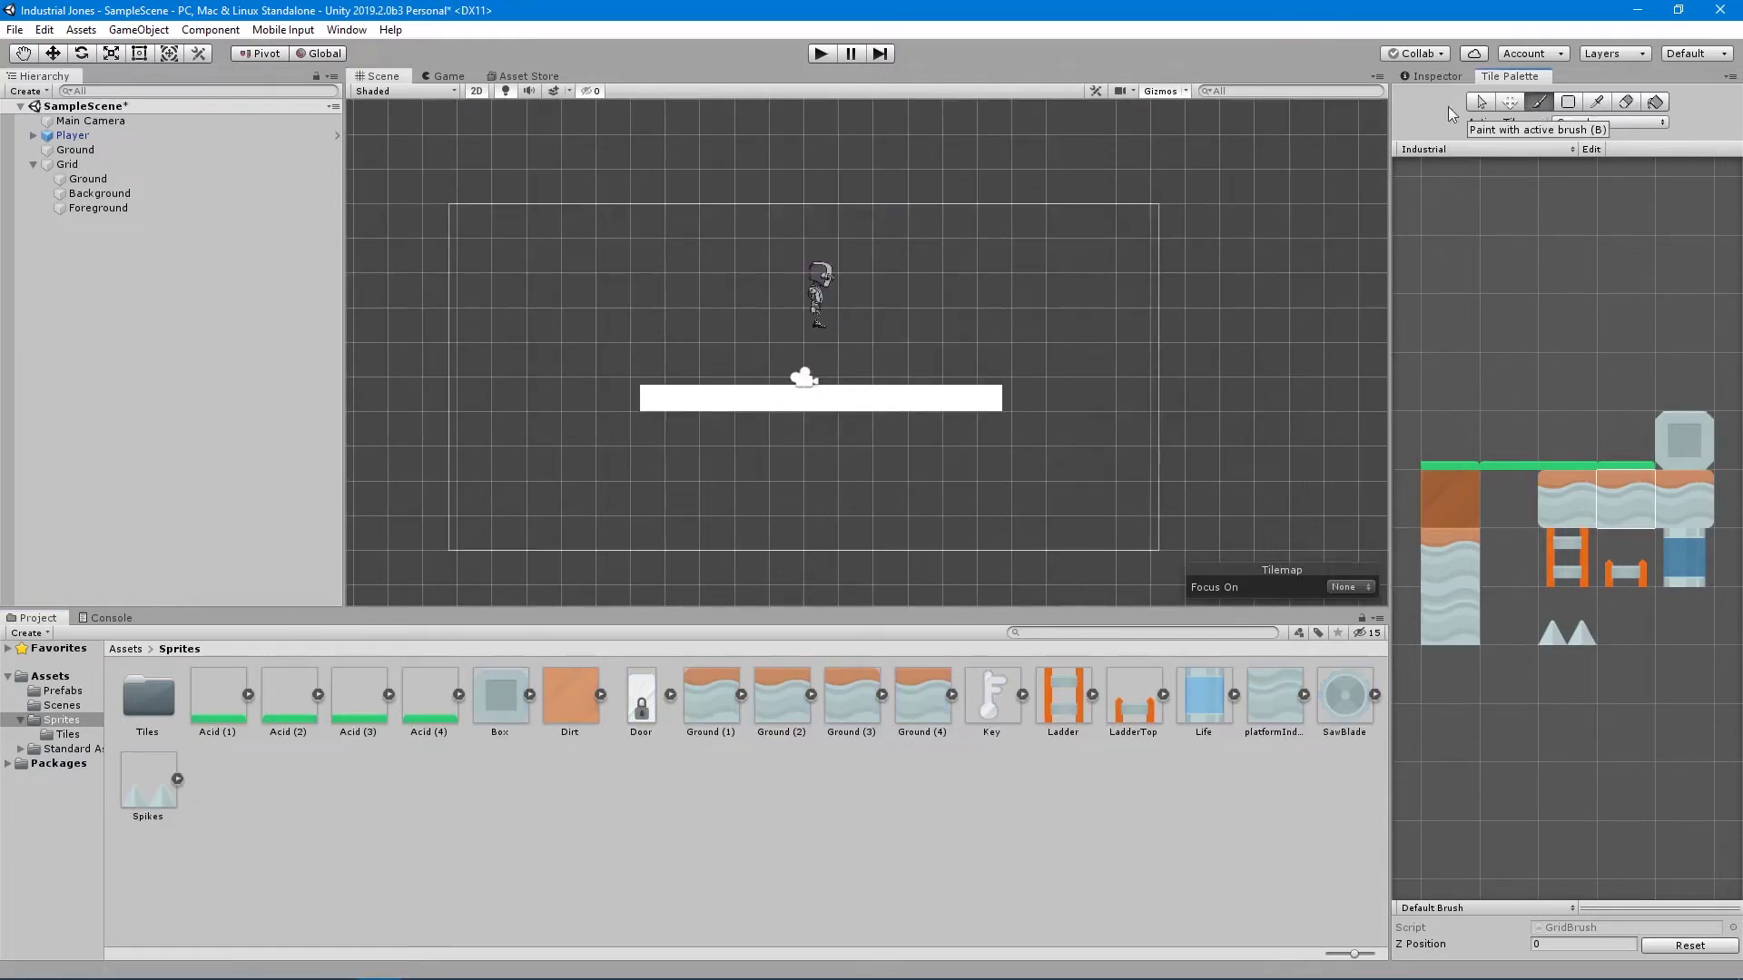
{"action": "key", "text": "w"}
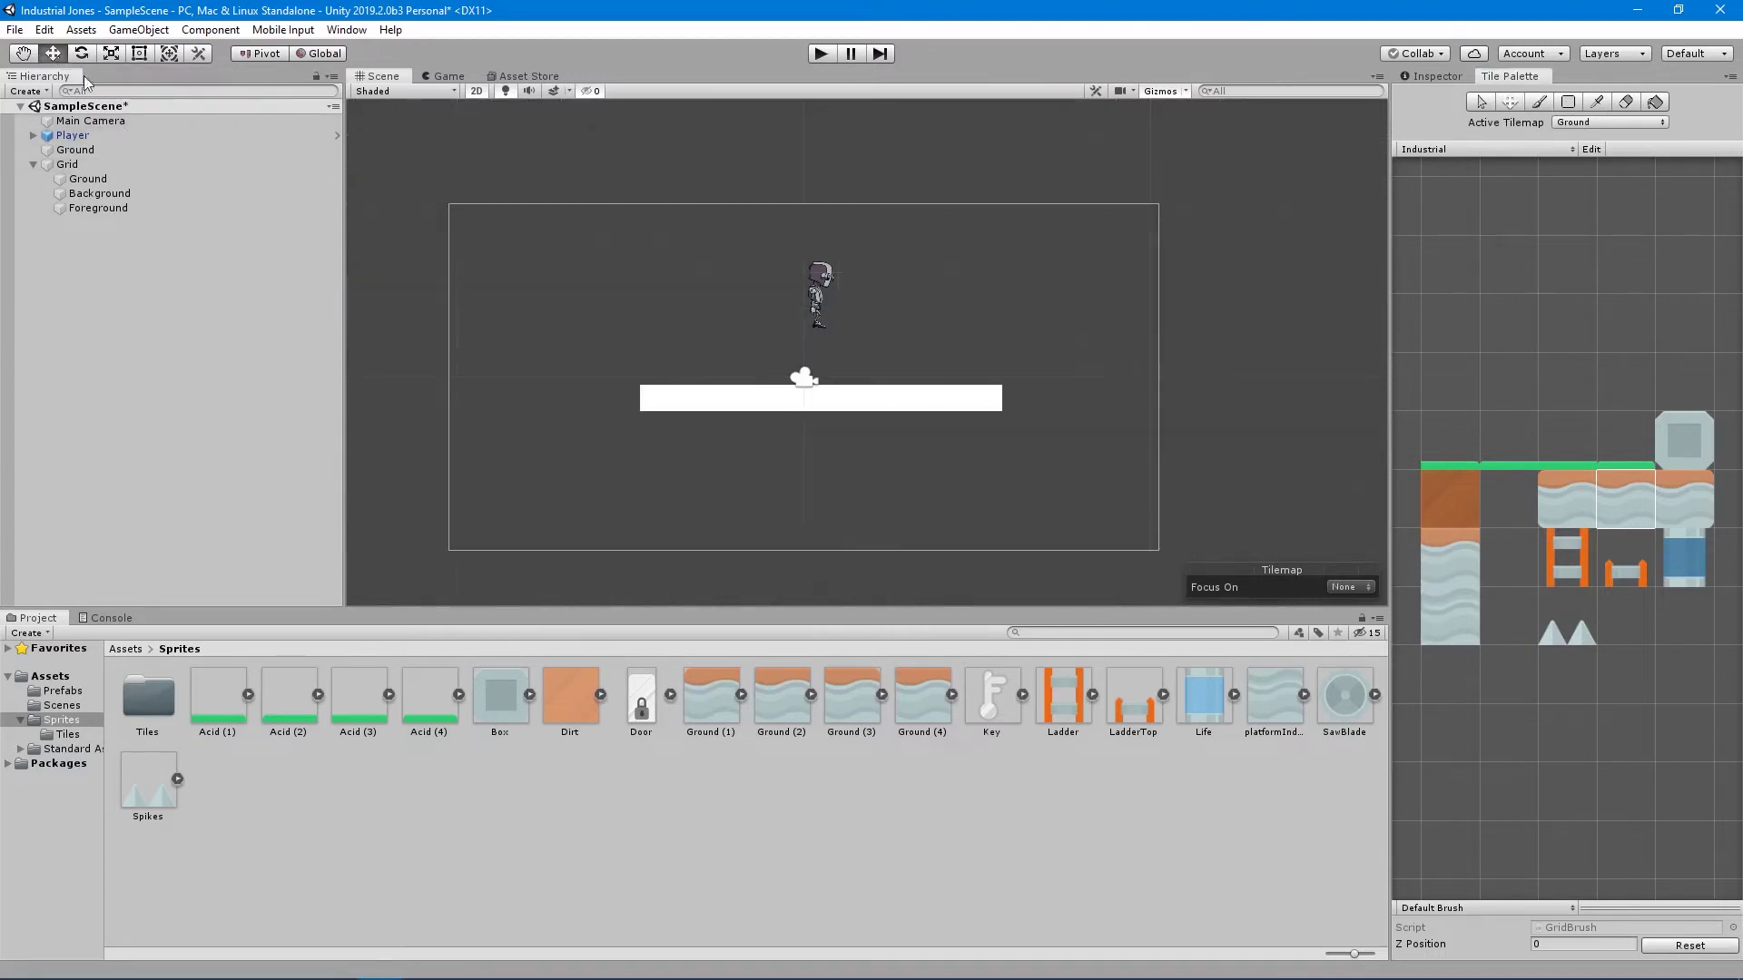
{"action": "left_click", "coordinate": [929, 406]}
{"action": "key", "text": "Delete"}
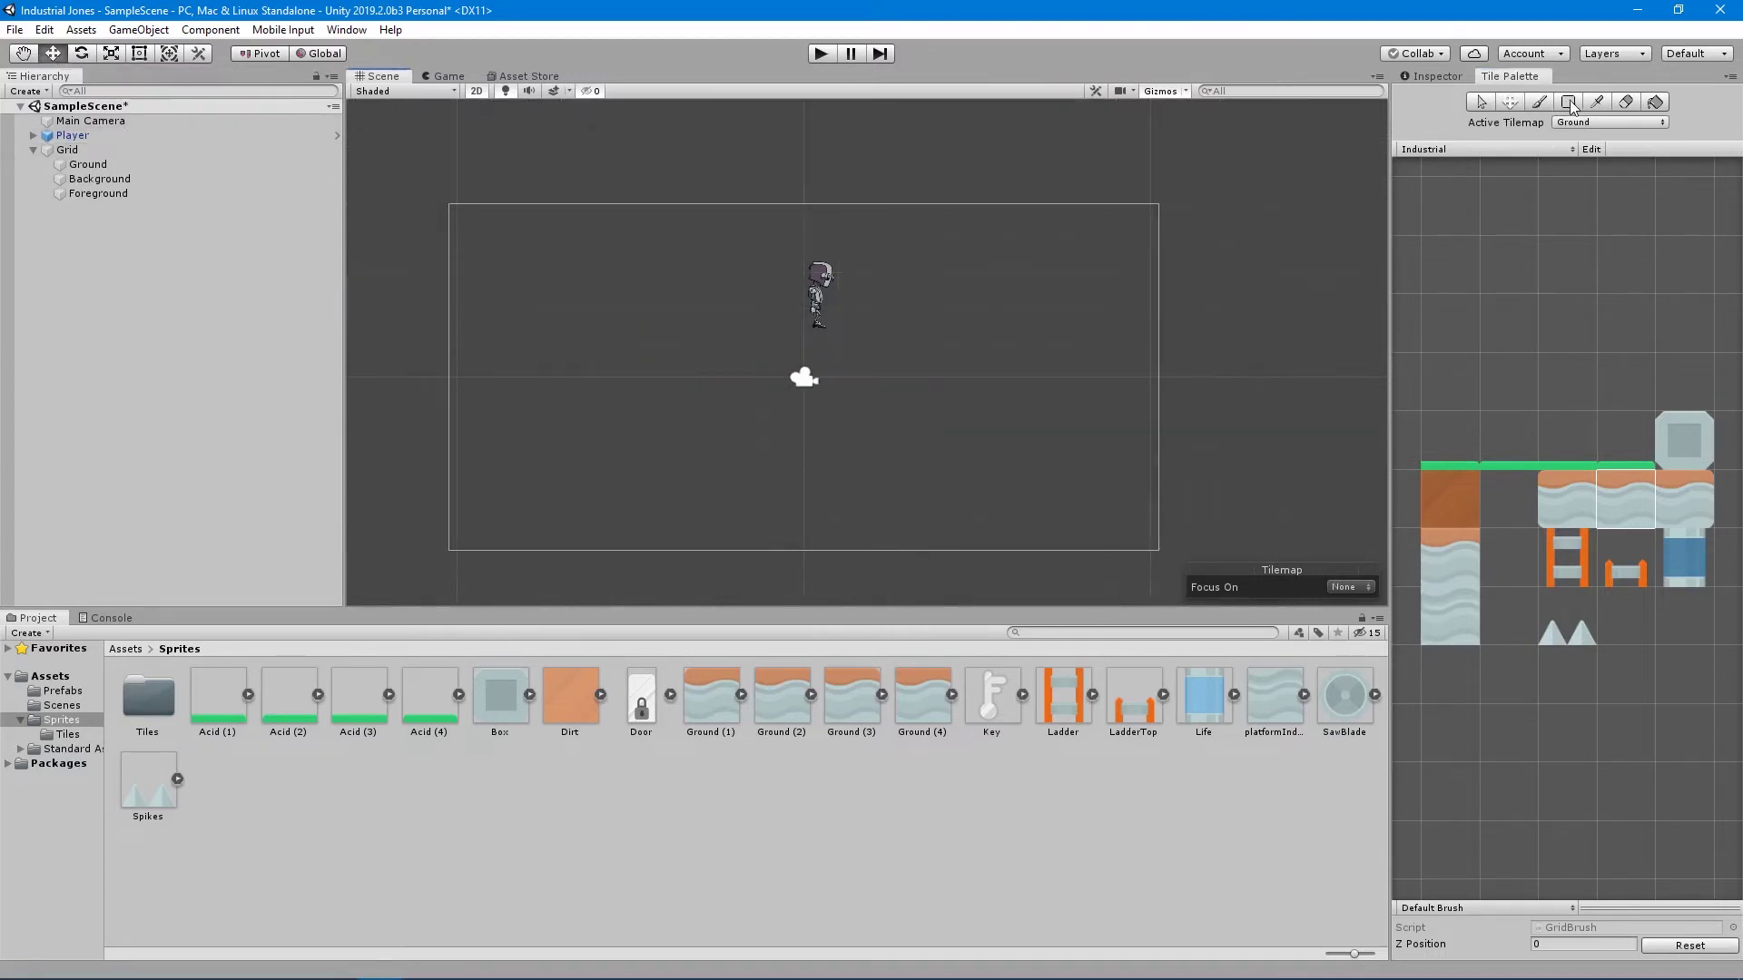
Paint a row of three orange-topped ground tiles at the lower-left corner of the camera frame on the Ground tilemap.
{"action": "left_click", "coordinate": [1543, 103]}
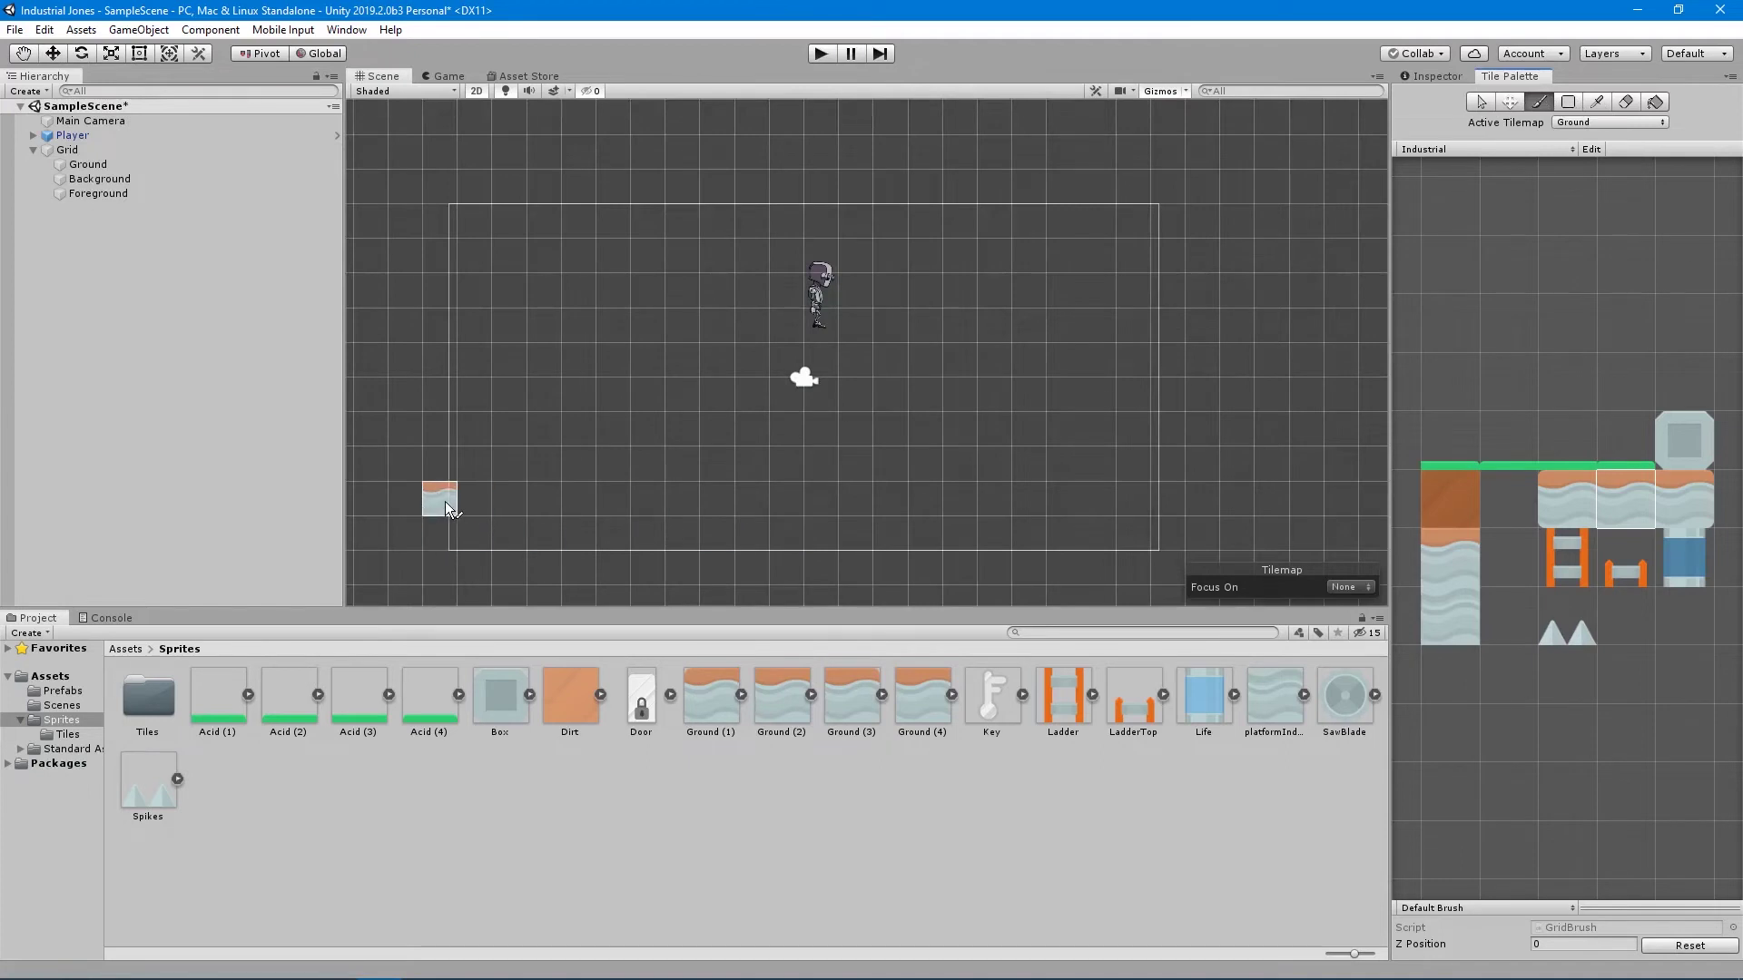
{"action": "left_click_drag", "start_coordinate": [441, 509], "coordinate": [517, 514]}
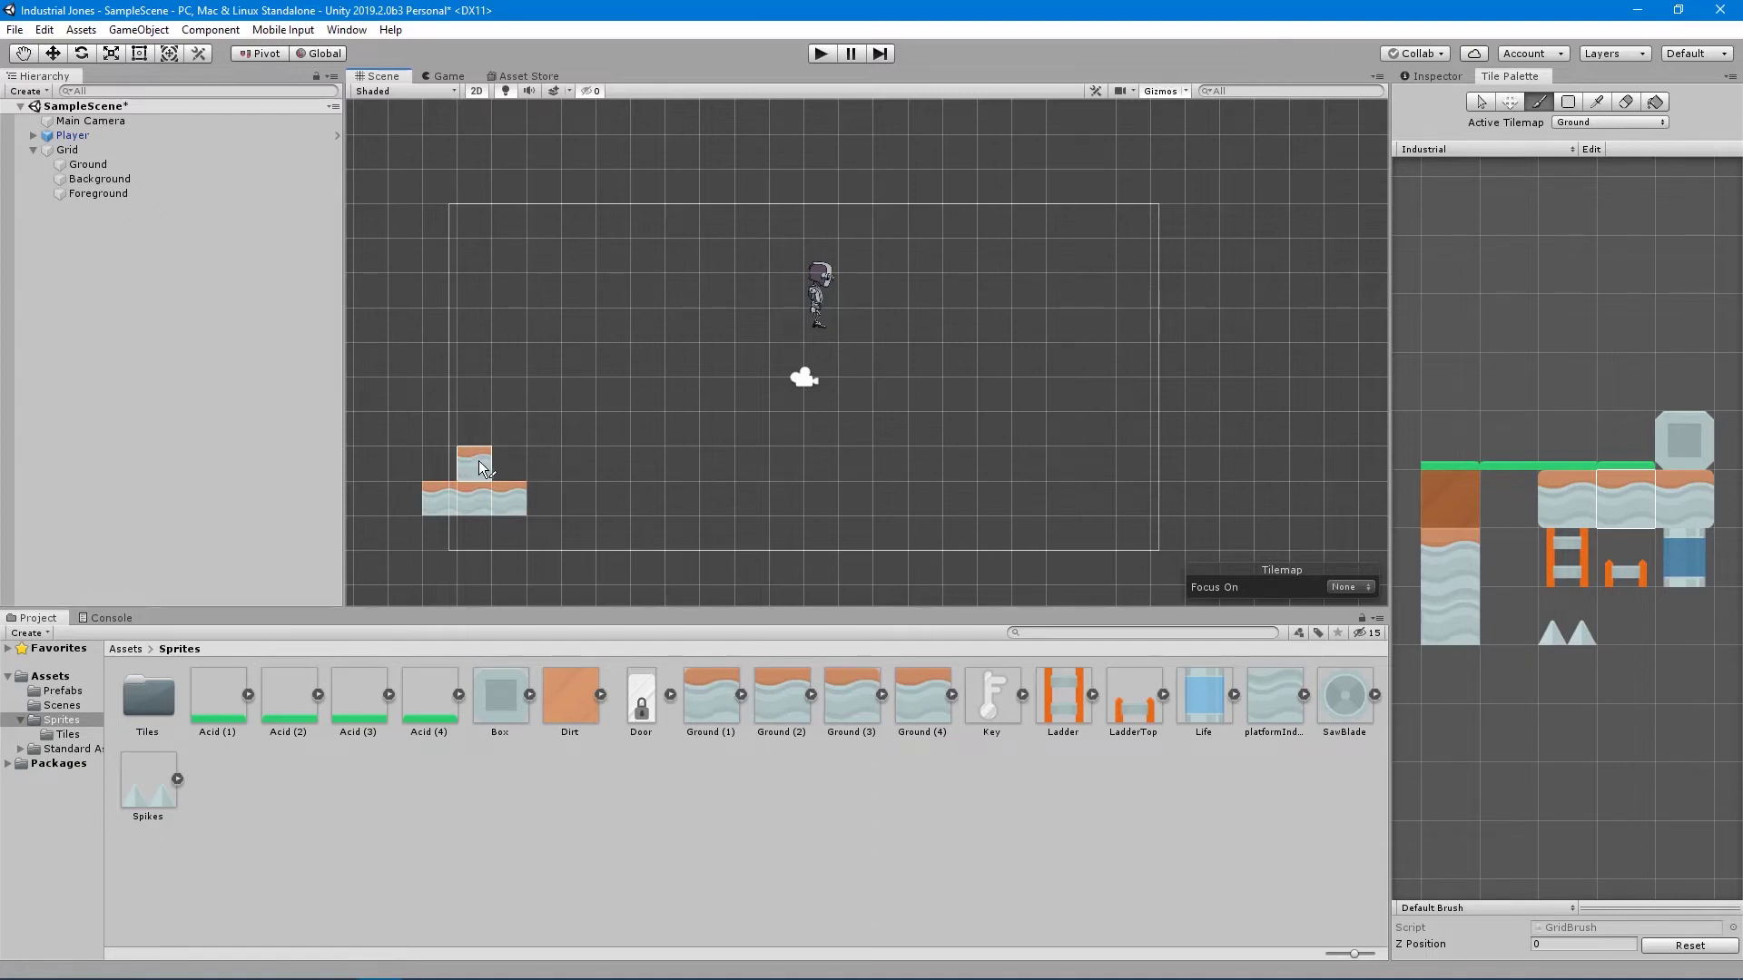
{"action": "scroll", "coordinate": [470, 460], "scroll_direction": "down", "scroll_amount": 5}
{"action": "mouse_move", "coordinate": [836, 495]}
{"action": "middle_mouse_down"}
{"action": "mouse_move", "coordinate": [739, 509]}
{"action": "mouse_move", "coordinate": [796, 193]}
{"action": "mouse_move", "coordinate": [796, 277]}
{"action": "middle_mouse_up"}
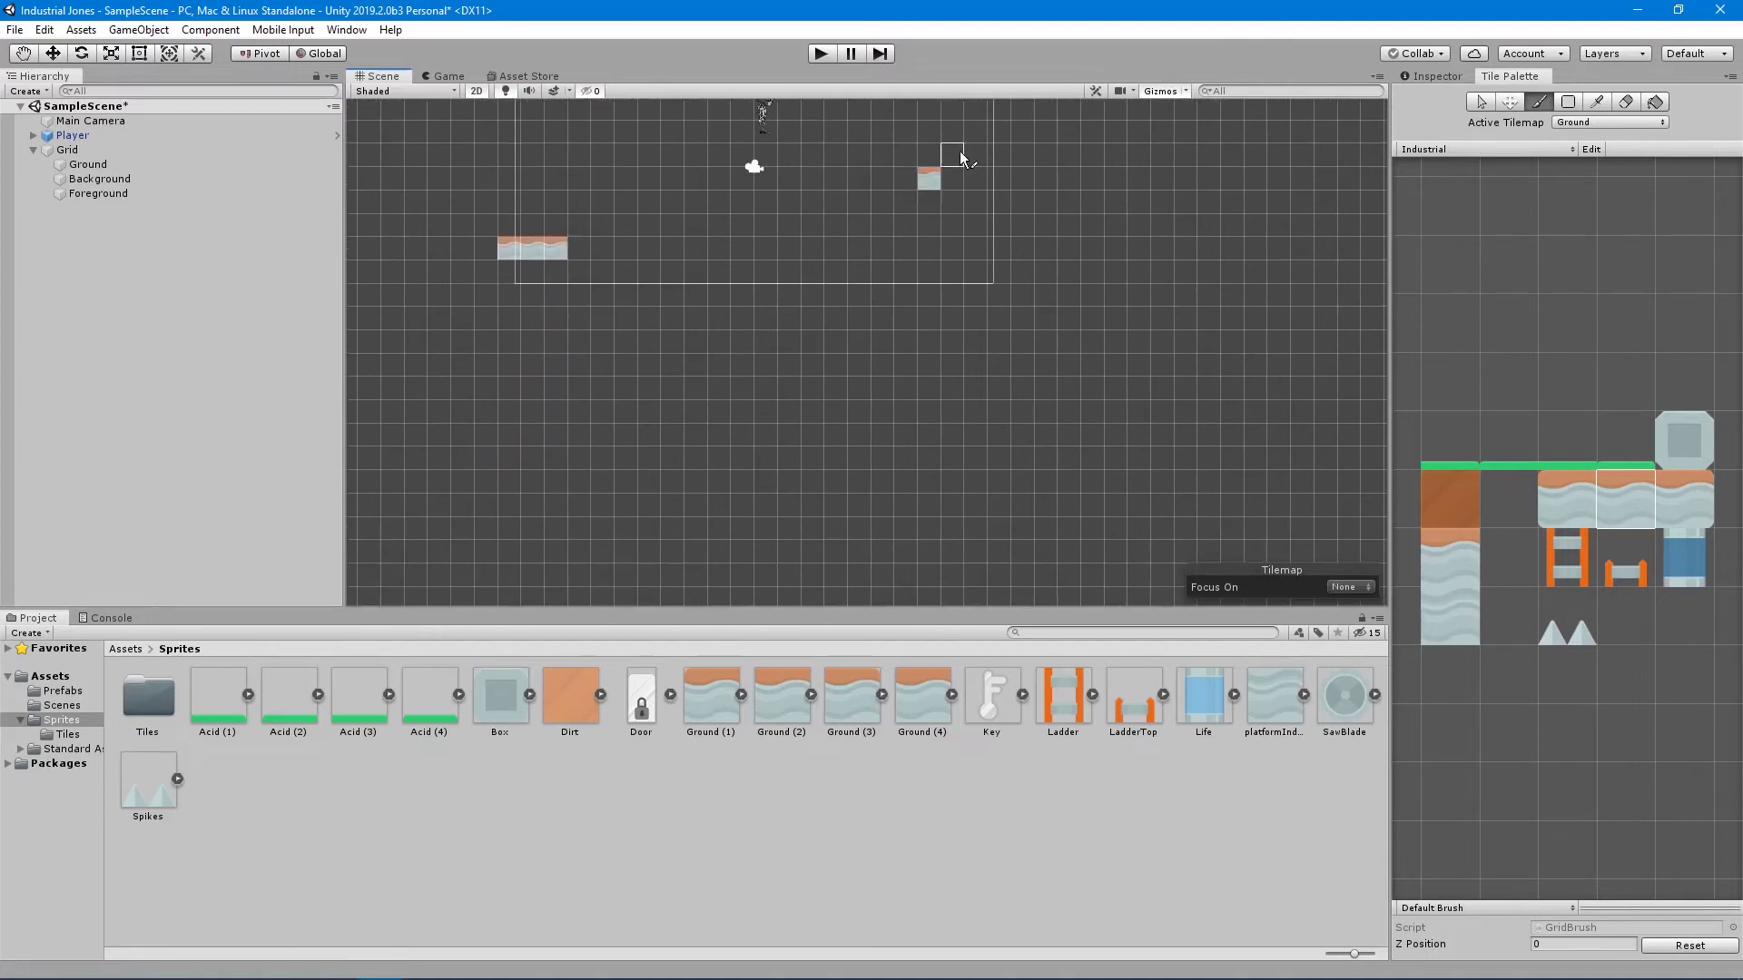
{"action": "middle_click_drag", "start_coordinate": [927, 173], "coordinate": [927, 218]}
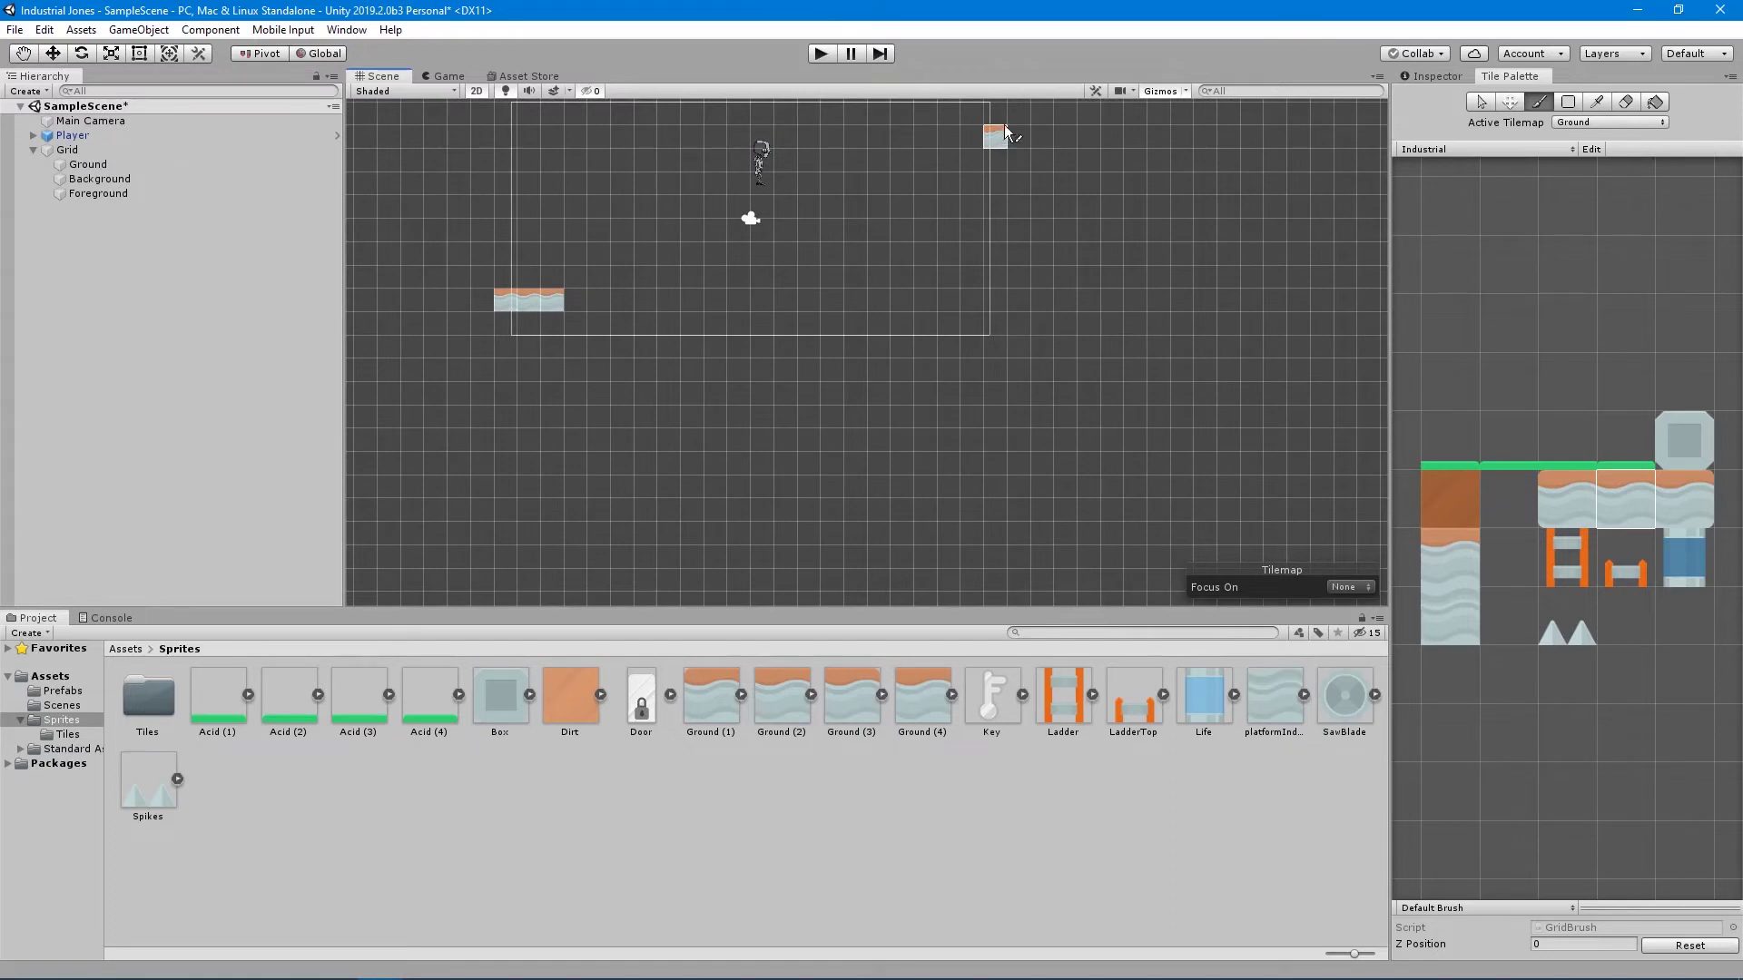
{"action": "middle_click_drag", "start_coordinate": [1238, 302], "coordinate": [1159, 205]}
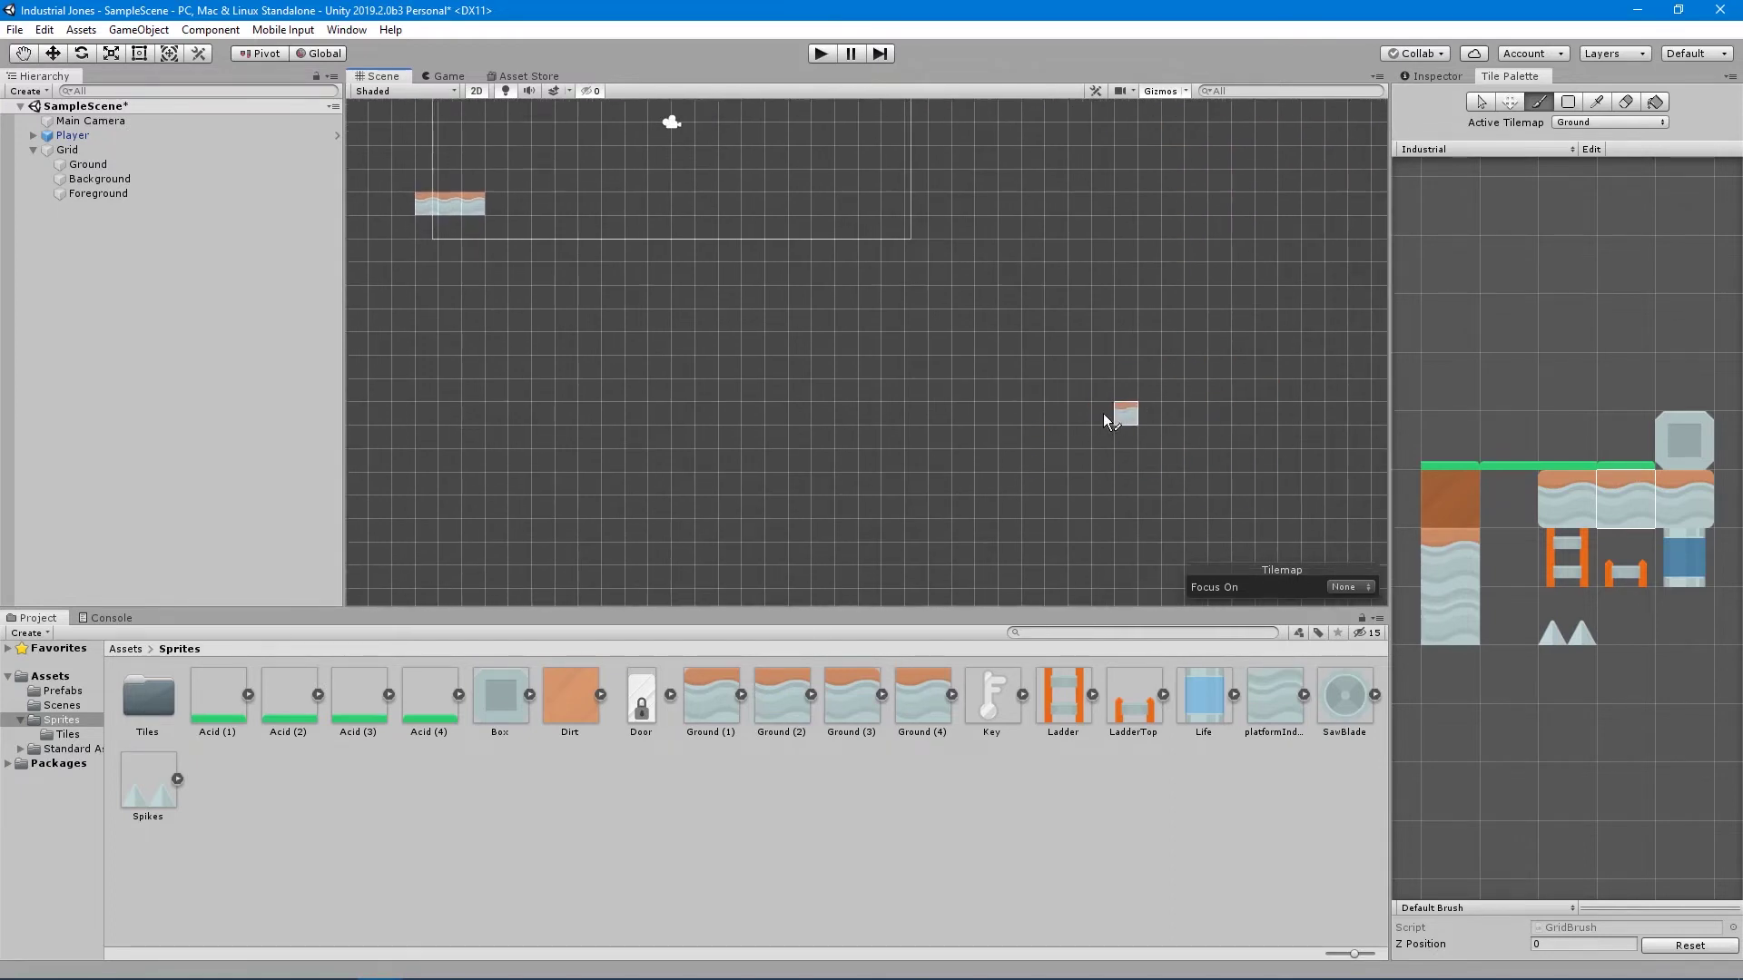
{"action": "mouse_move", "coordinate": [684, 330]}
{"action": "middle_mouse_down"}
{"action": "mouse_move", "coordinate": [801, 321]}
{"action": "mouse_move", "coordinate": [869, 410]}
{"action": "mouse_move", "coordinate": [845, 343]}
{"action": "middle_mouse_up"}
{"action": "middle_click_drag", "start_coordinate": [761, 192], "coordinate": [774, 289]}
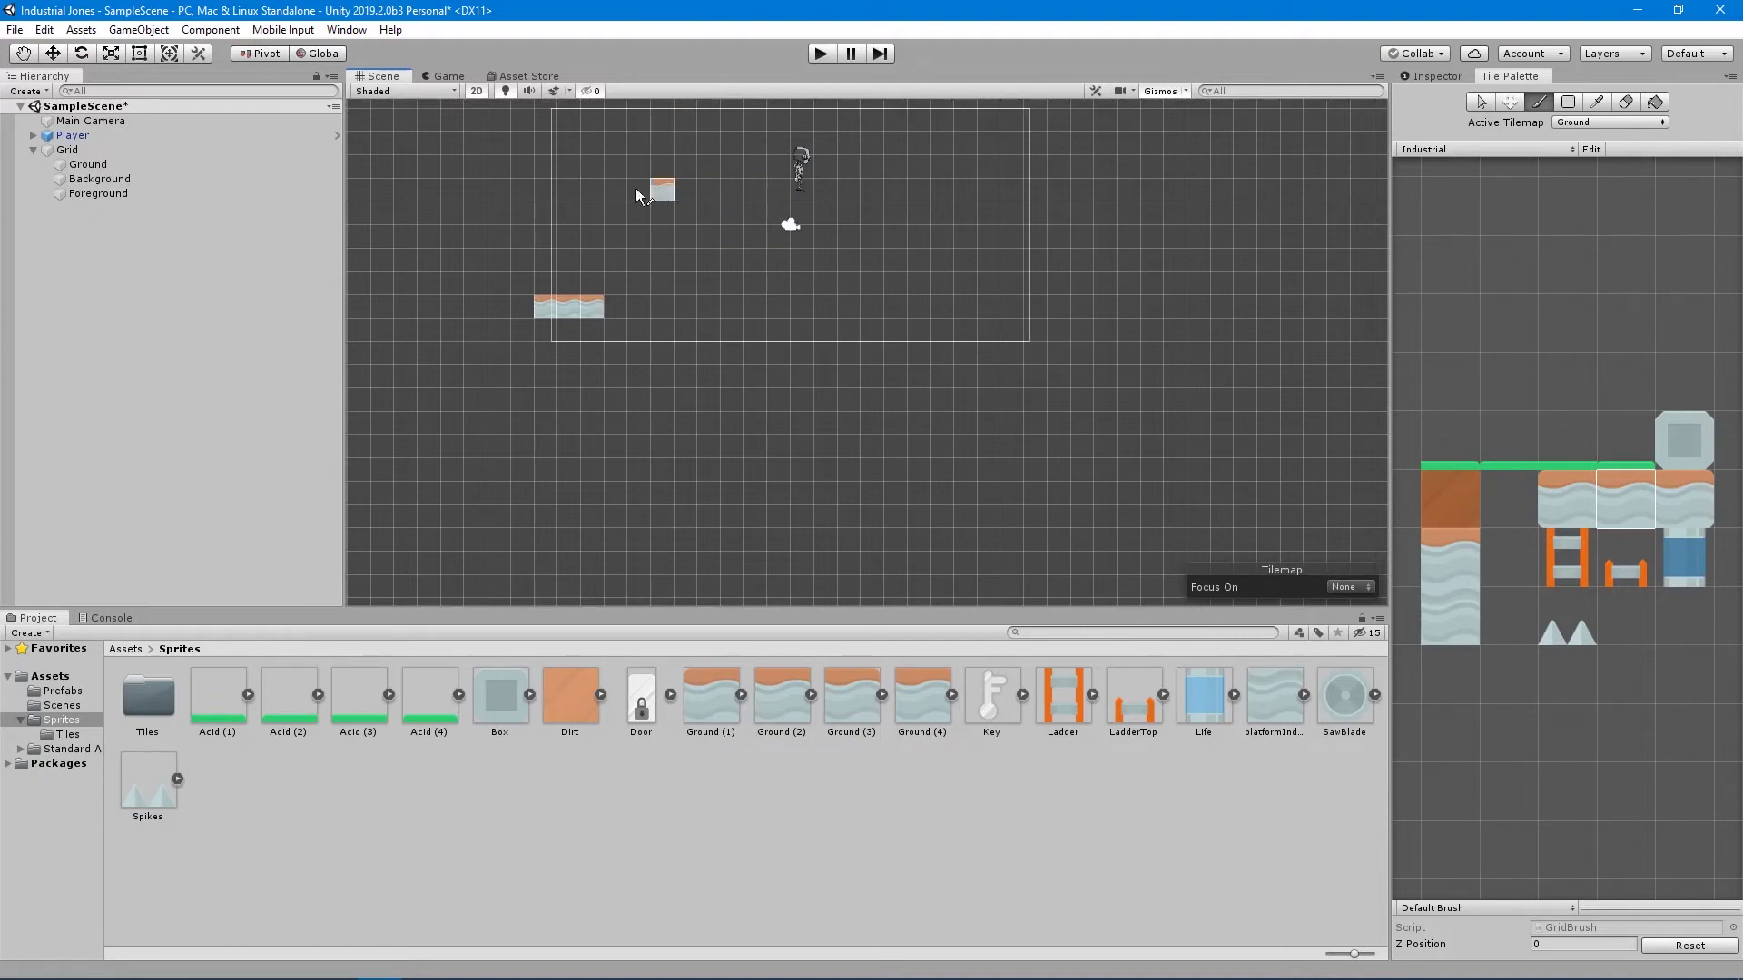
{"action": "key", "text": "Left"}
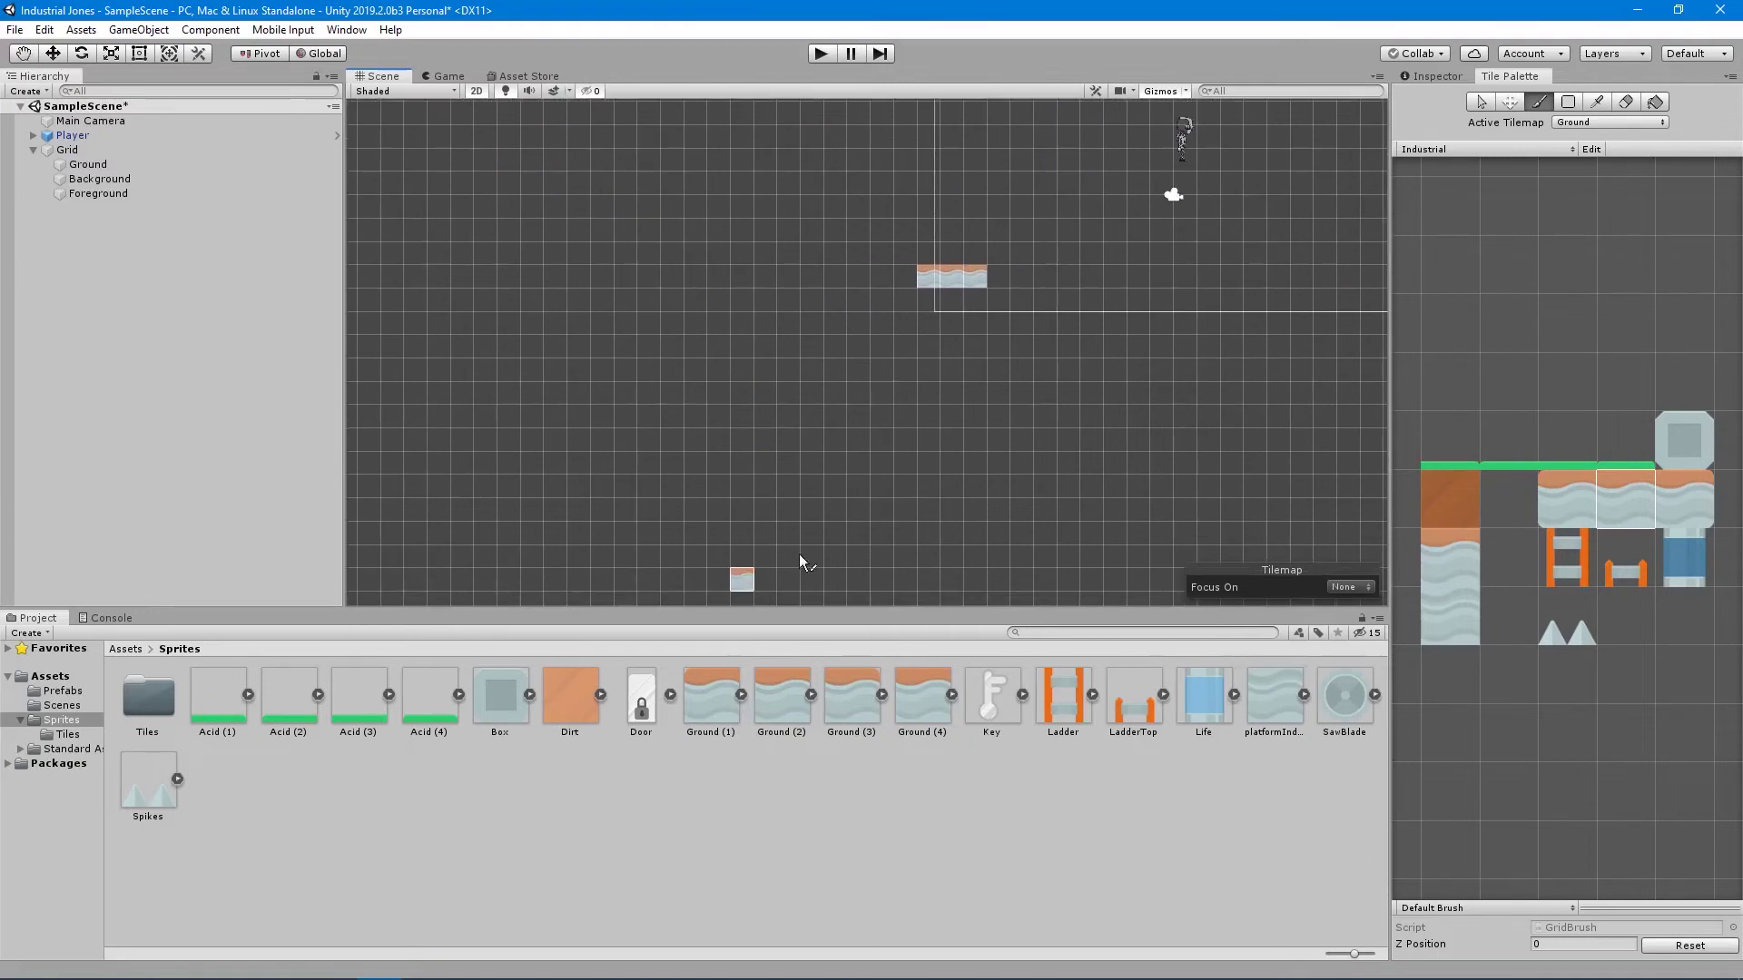
{"action": "middle_click_drag", "start_coordinate": [1143, 448], "coordinate": [799, 408]}
{"action": "middle_click_drag", "start_coordinate": [806, 333], "coordinate": [801, 431]}
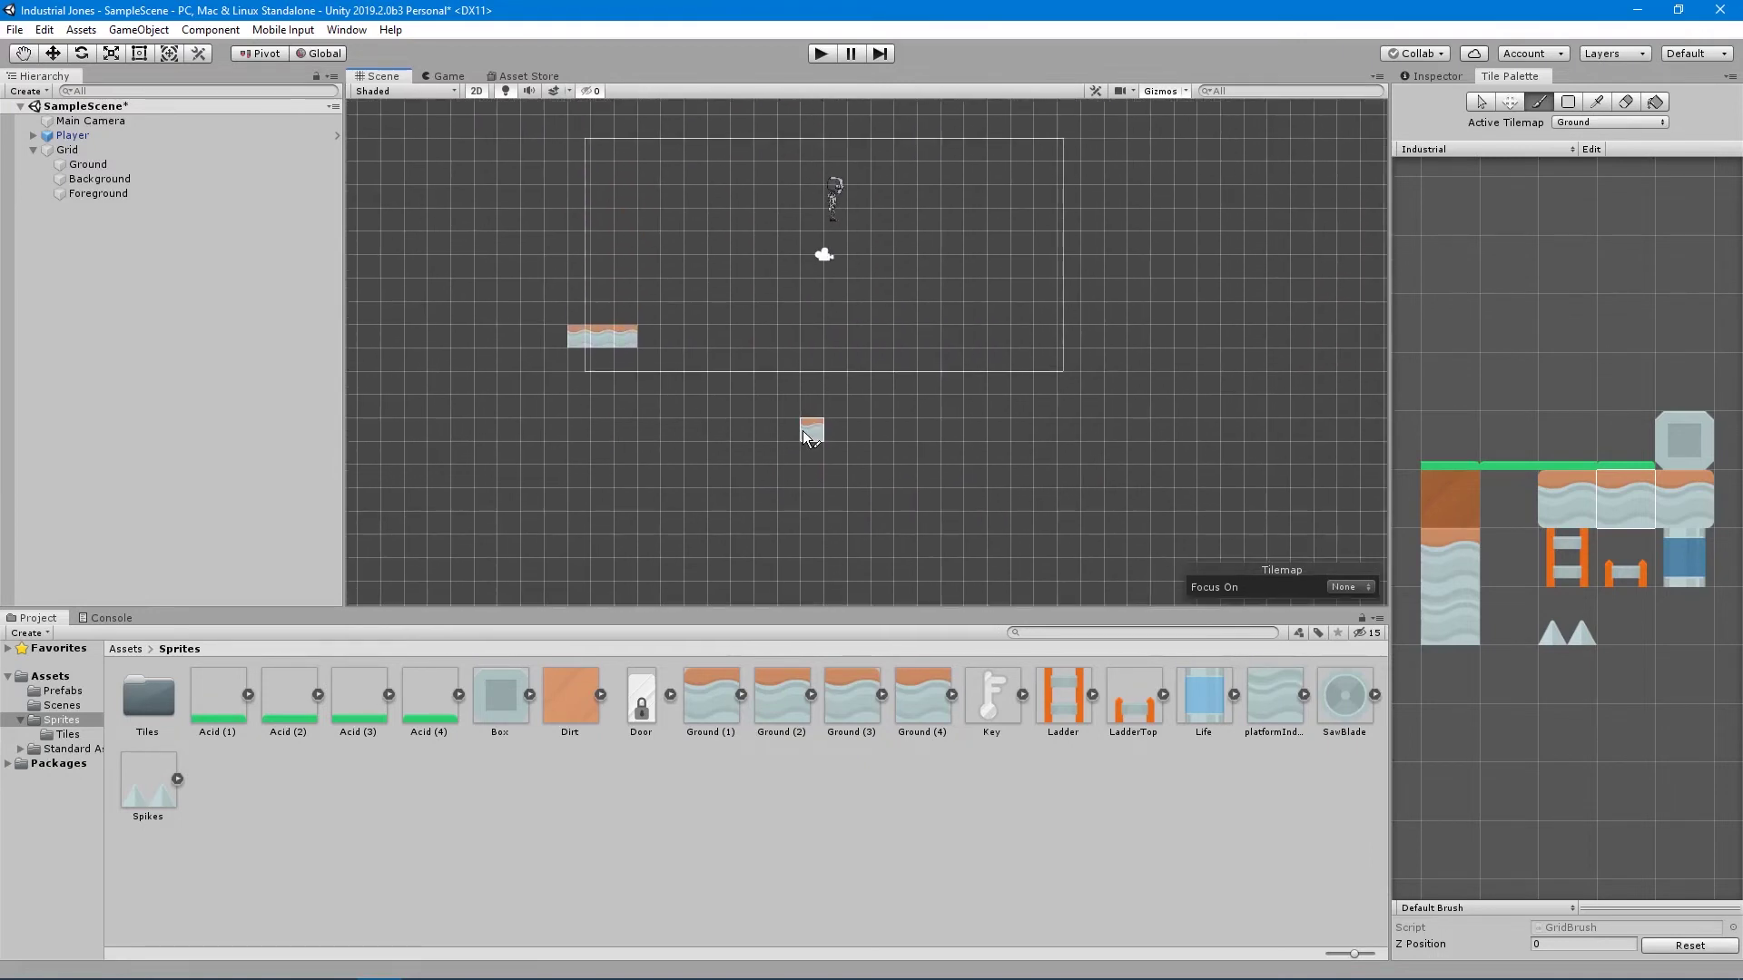
{"action": "scroll", "coordinate": [672, 341], "scroll_direction": "up", "scroll_amount": 2}
{"action": "scroll", "coordinate": [789, 412], "scroll_direction": "down", "scroll_amount": 3}
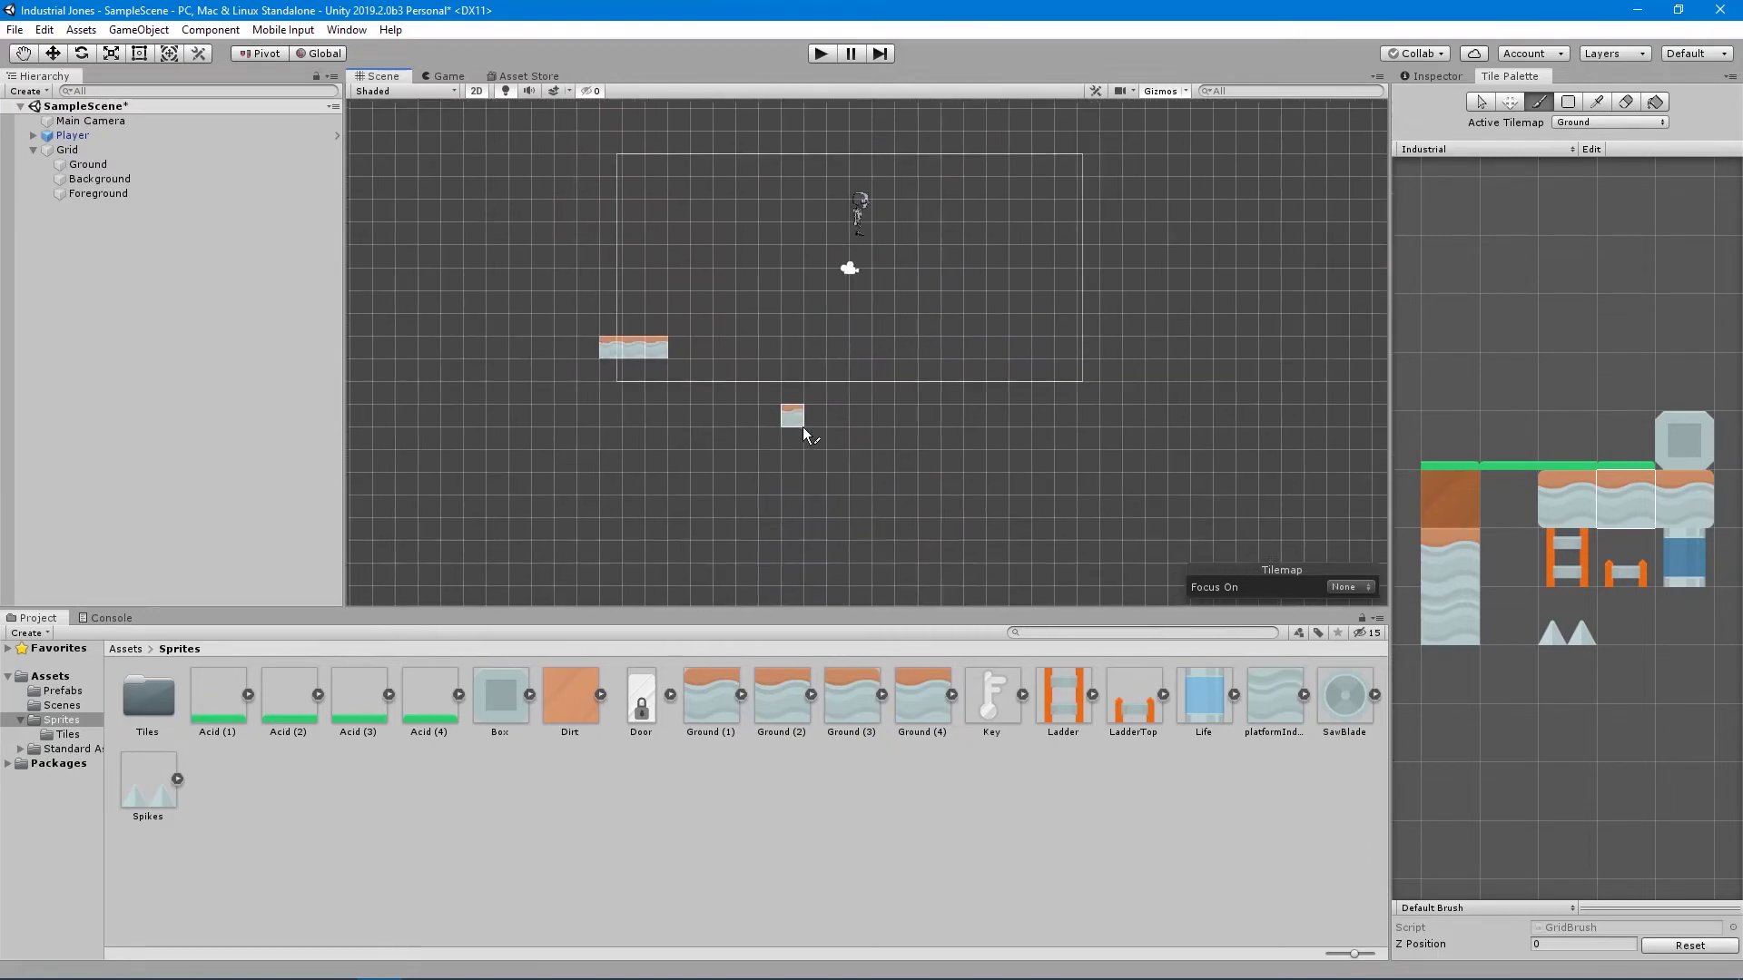
{"action": "middle_click_drag", "start_coordinate": [802, 426], "coordinate": [774, 334]}
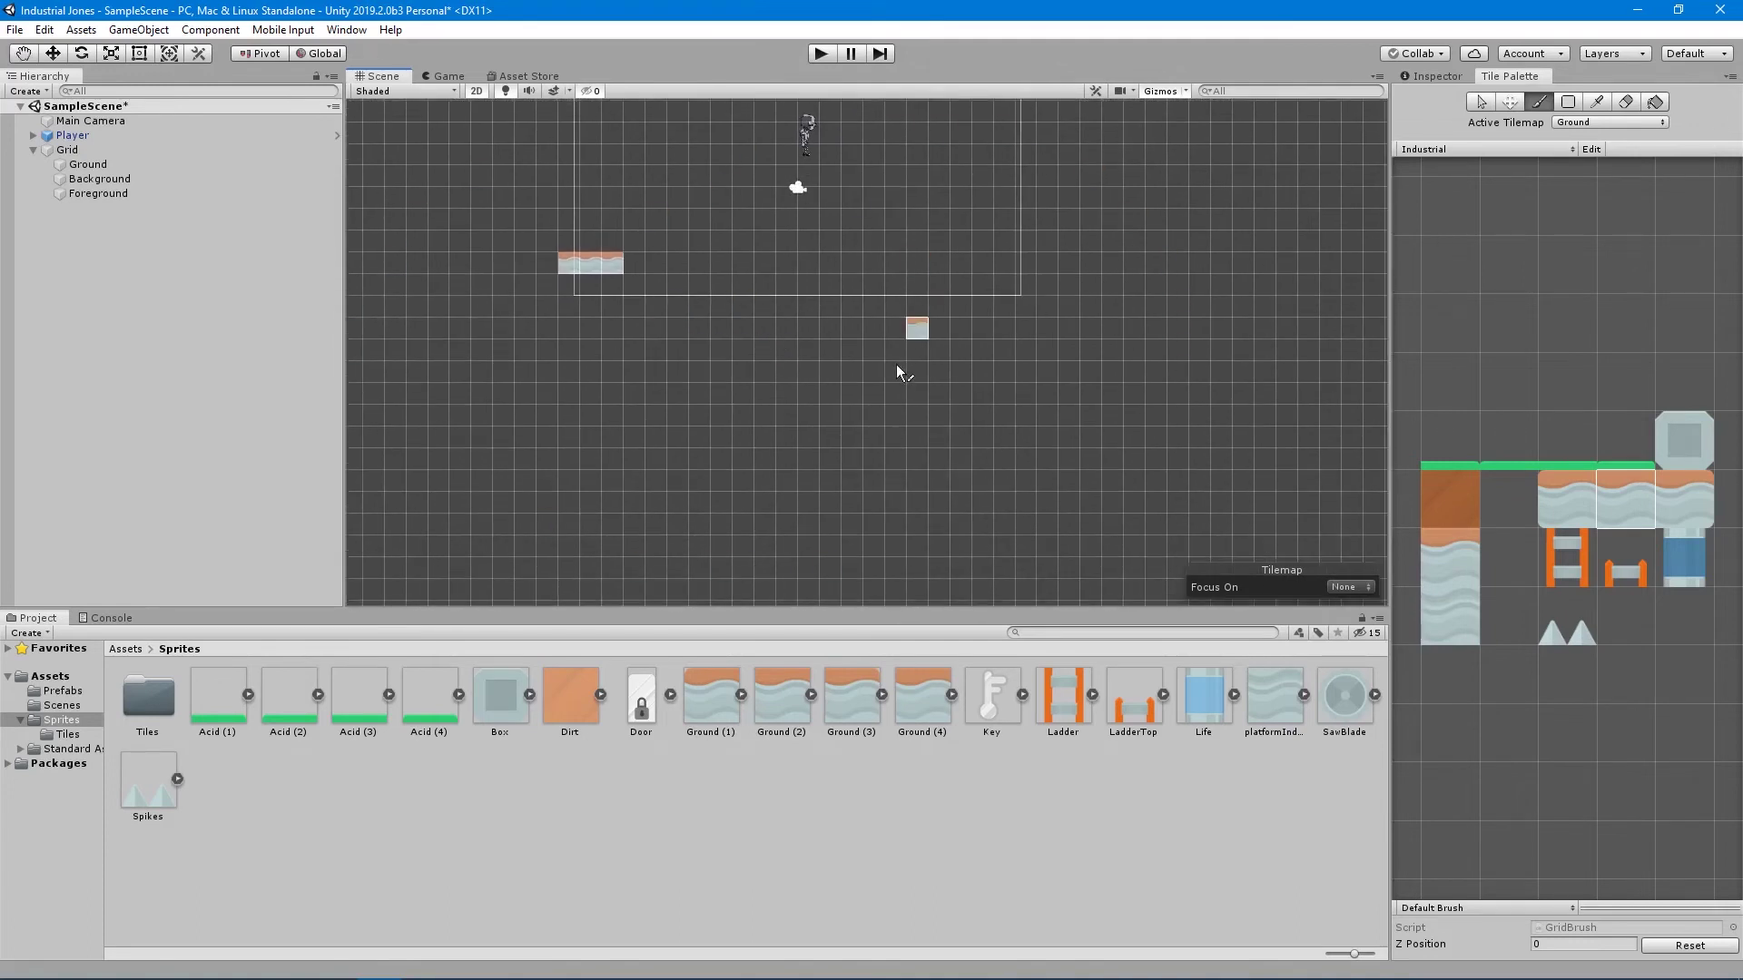
{"action": "scroll", "coordinate": [608, 227], "scroll_direction": "up", "scroll_amount": 2}
{"action": "middle_click_drag", "start_coordinate": [608, 227], "coordinate": [640, 373]}
{"action": "scroll", "coordinate": [697, 437], "scroll_direction": "up", "scroll_amount": 1}
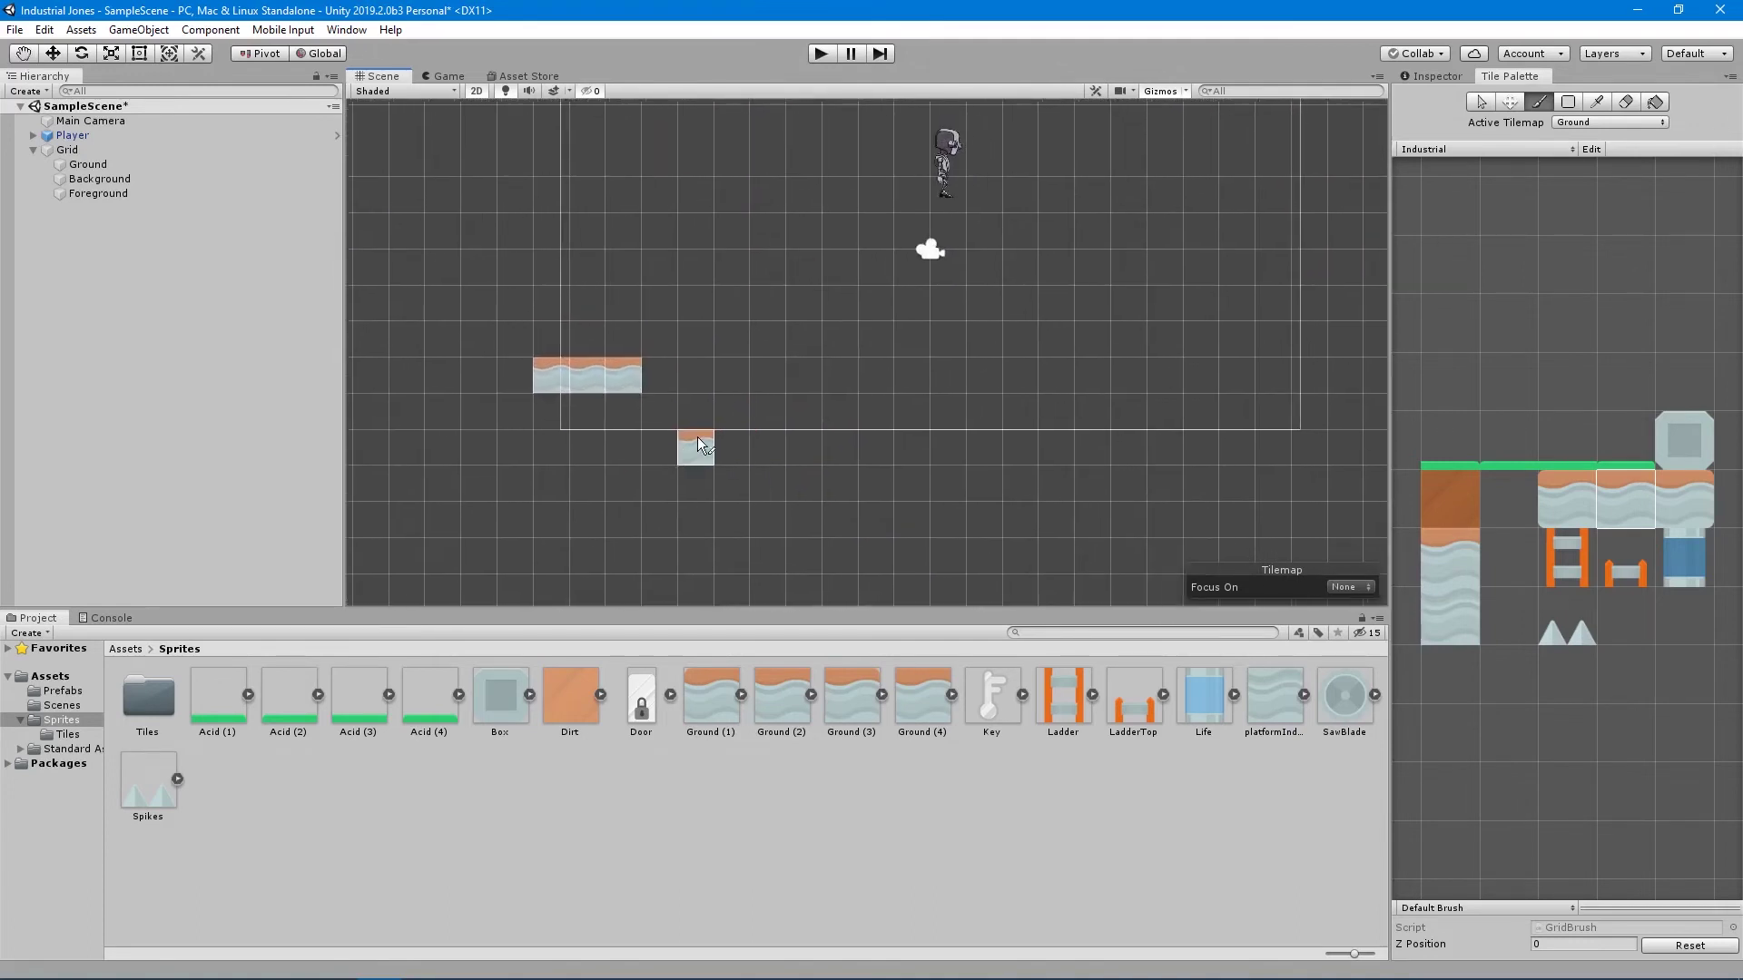
Extend the orange-topped ground row by two more tiles on its right end.
{"action": "left_click", "coordinate": [665, 381]}
{"action": "middle_click_drag", "start_coordinate": [772, 376], "coordinate": [663, 445]}
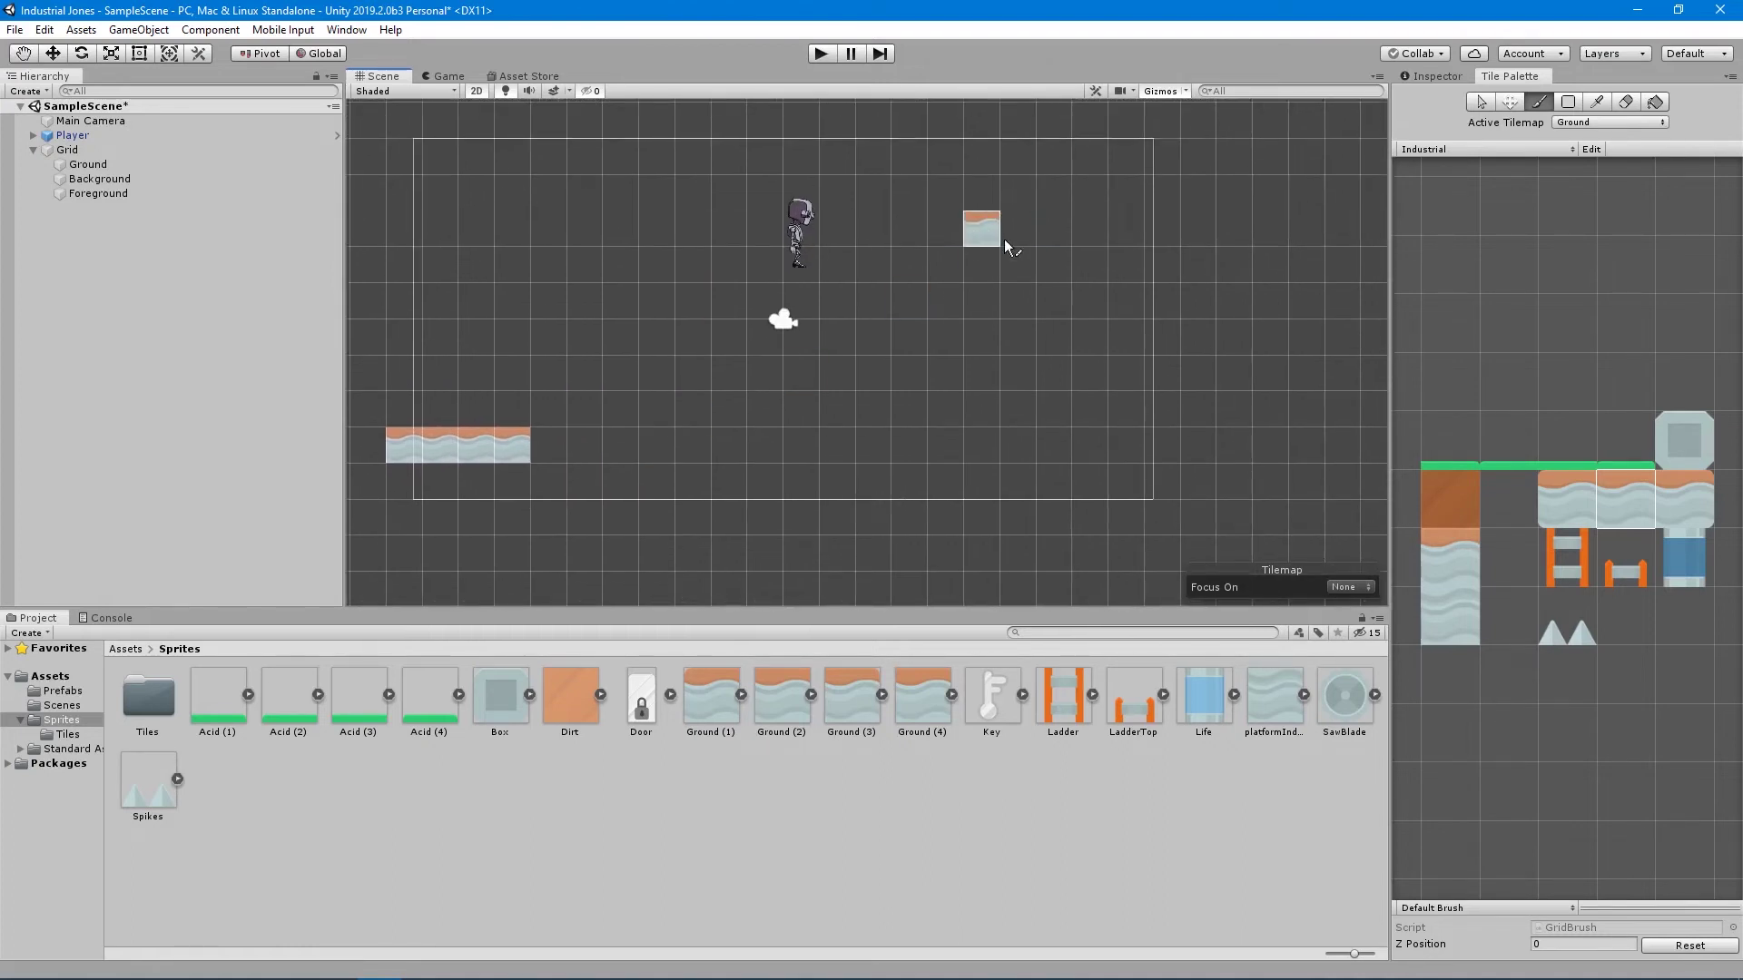
{"action": "middle_click_drag", "start_coordinate": [764, 556], "coordinate": [711, 449]}
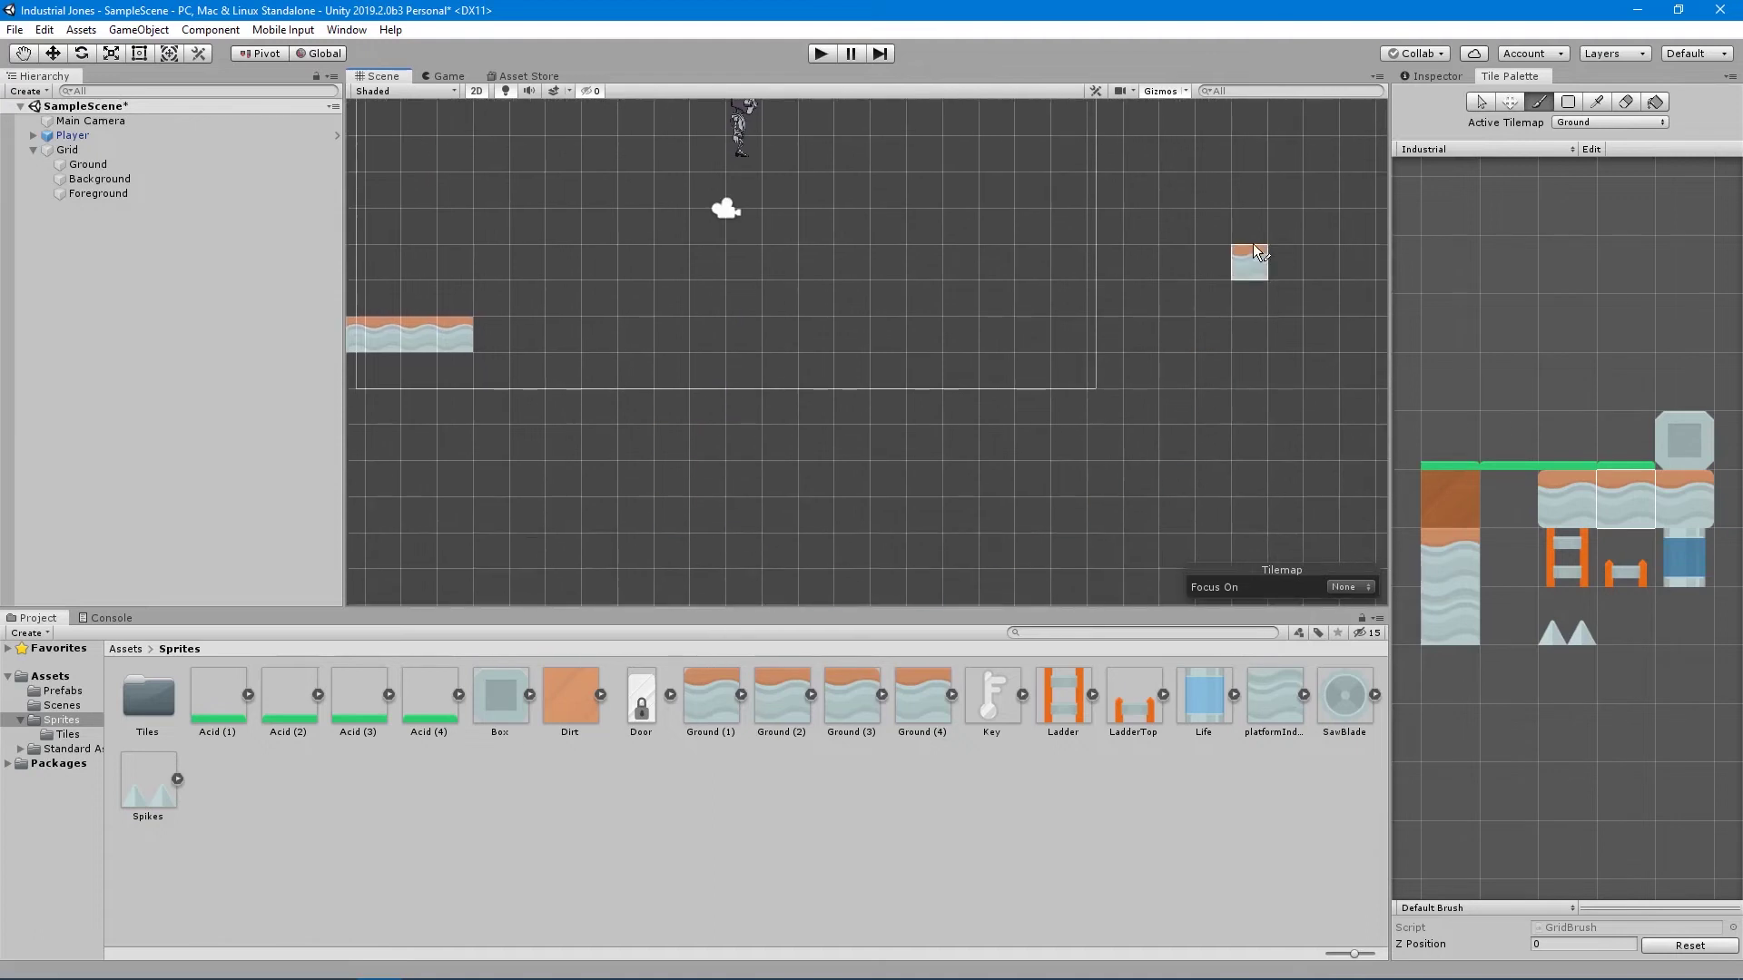
{"action": "middle_click_drag", "start_coordinate": [633, 372], "coordinate": [761, 356]}
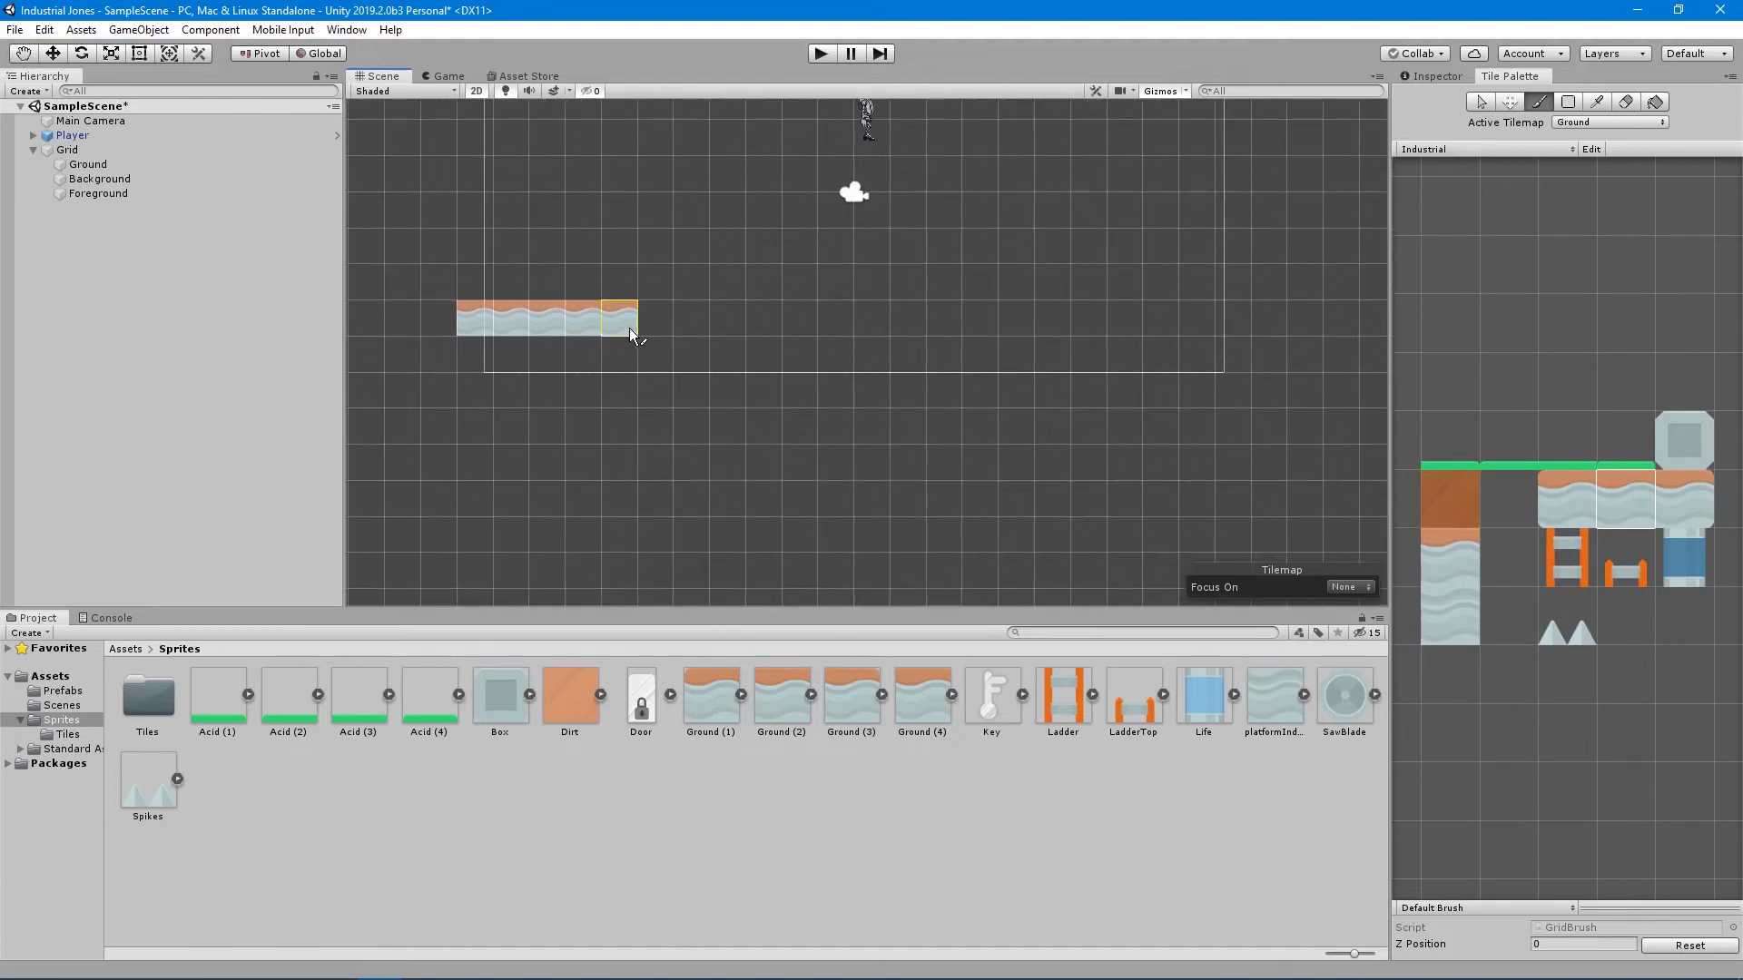
Fill two rows beneath the five-tile ground row with the plain wavy platform tile.
{"action": "left_click", "coordinate": [1447, 615]}
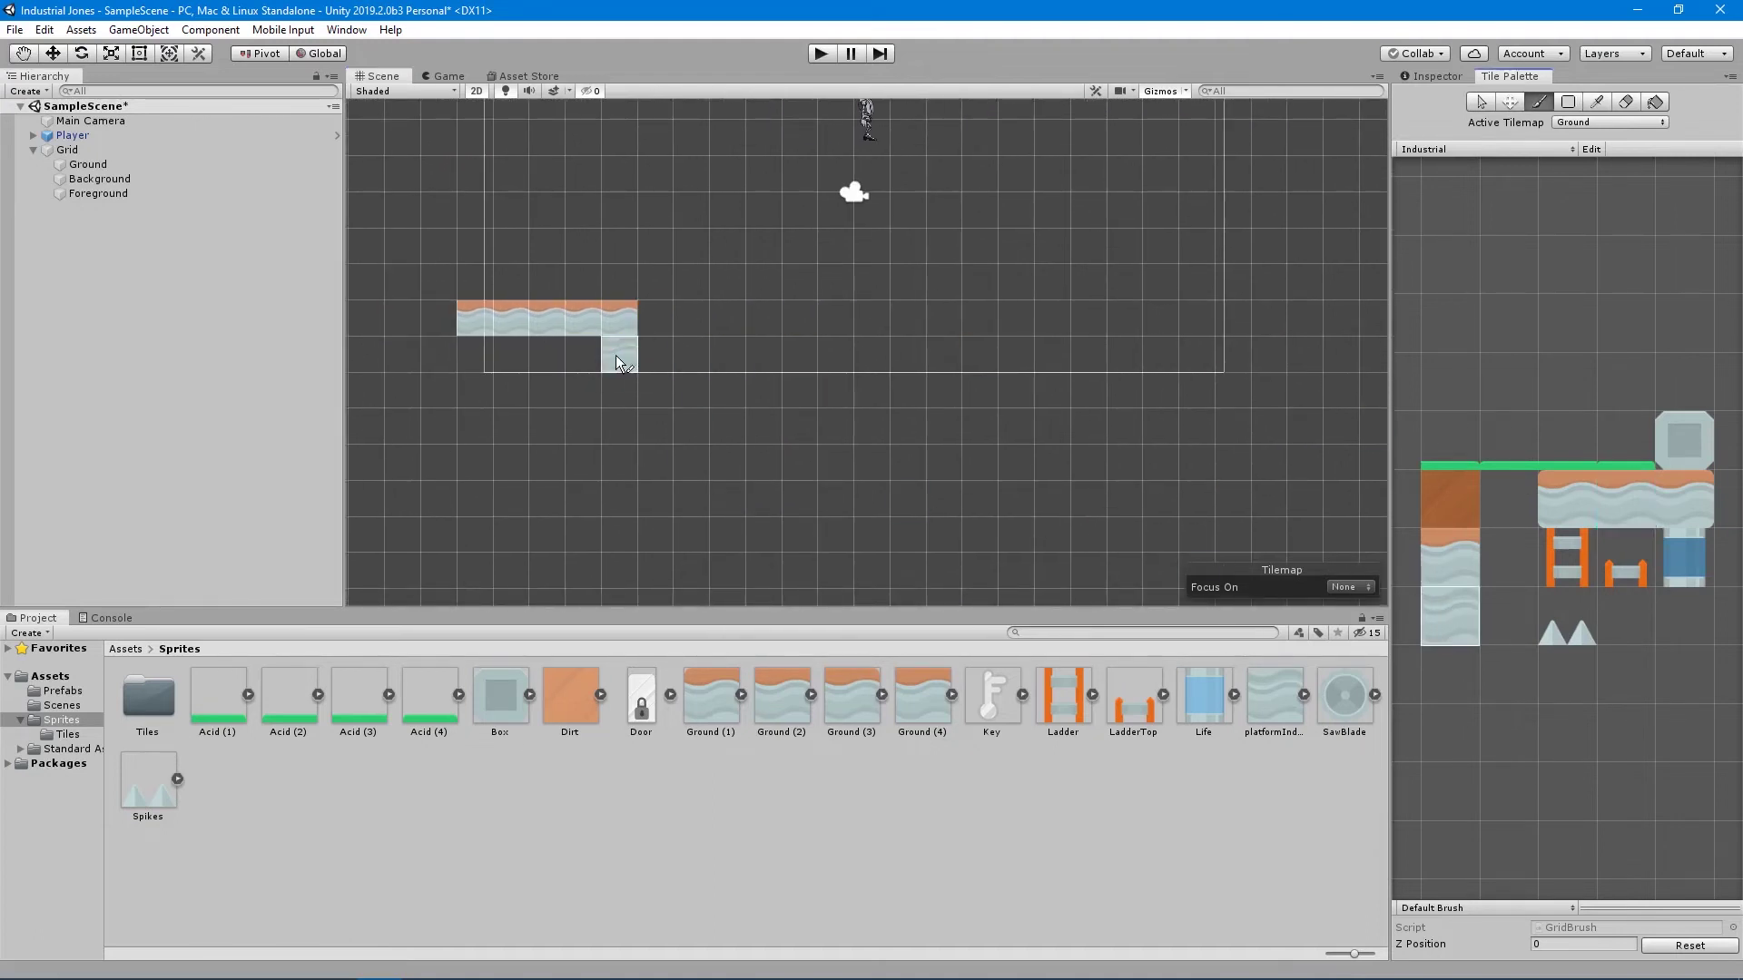
{"action": "left_click_drag", "start_coordinate": [615, 356], "coordinate": [478, 365]}
{"action": "mouse_move", "coordinate": [581, 398]}
{"action": "left_mouse_down"}
{"action": "mouse_move", "coordinate": [607, 401]}
{"action": "mouse_move", "coordinate": [510, 400]}
{"action": "left_mouse_up"}
{"action": "scroll", "coordinate": [590, 449], "scroll_direction": "up", "scroll_amount": 3}
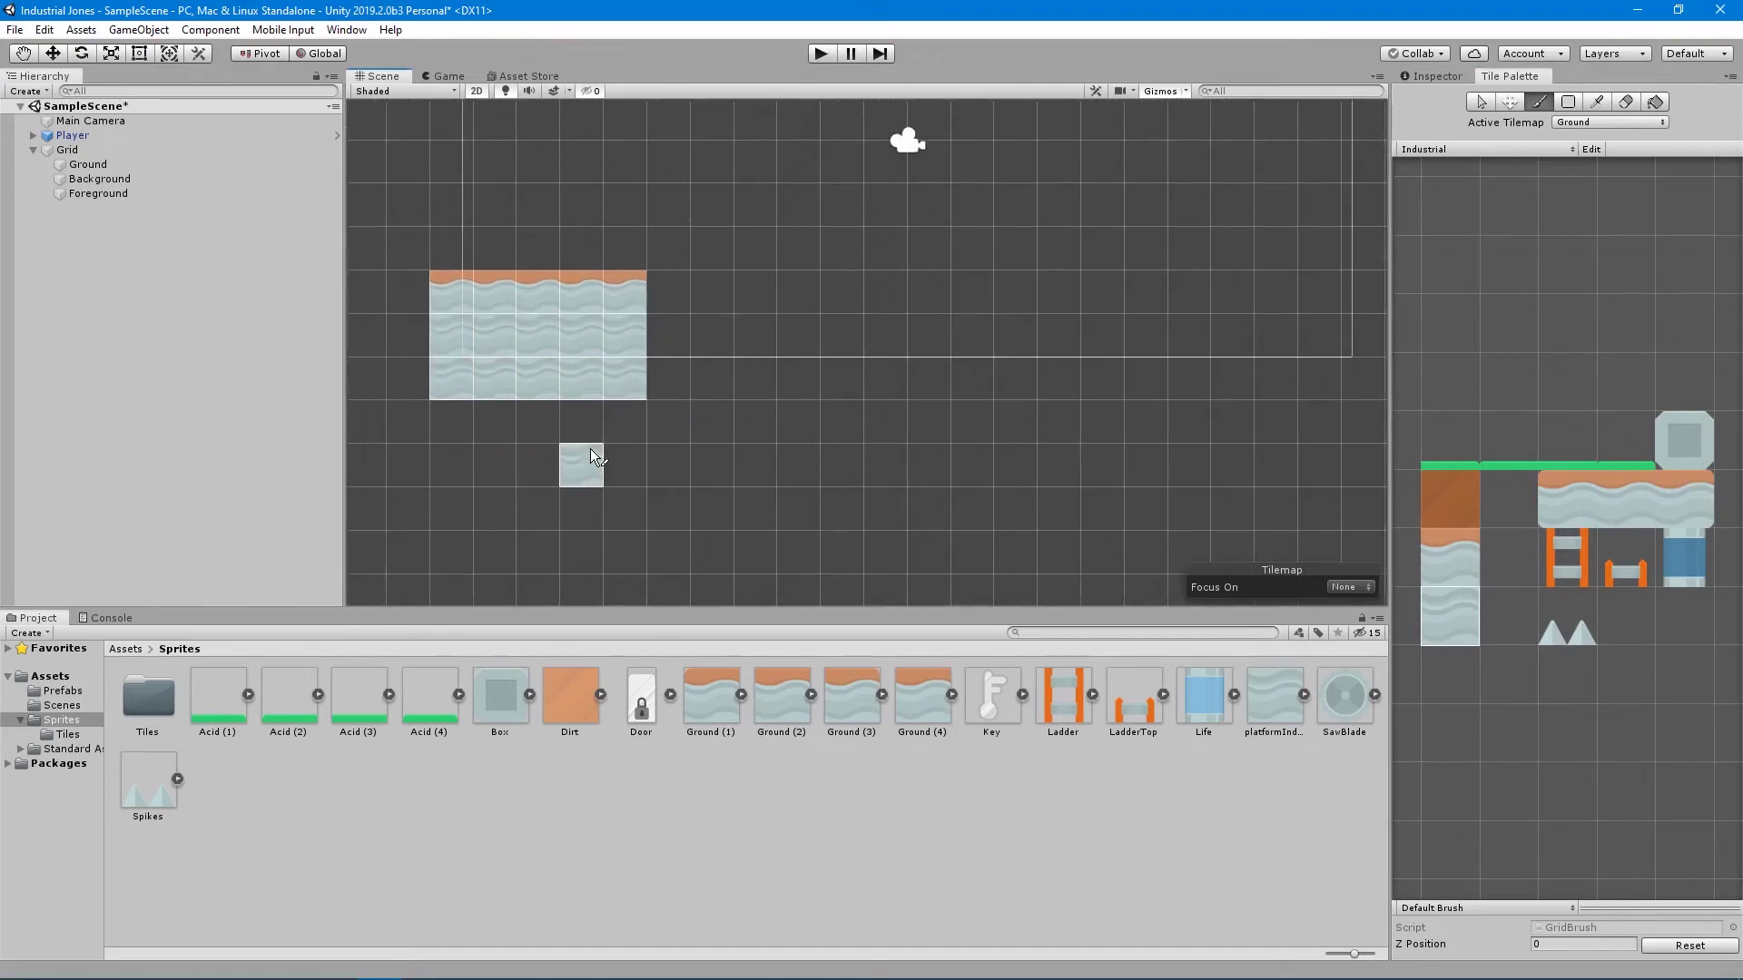
{"action": "middle_click_drag", "start_coordinate": [590, 448], "coordinate": [584, 342]}
{"action": "scroll", "coordinate": [634, 394], "scroll_direction": "down", "scroll_amount": 4}
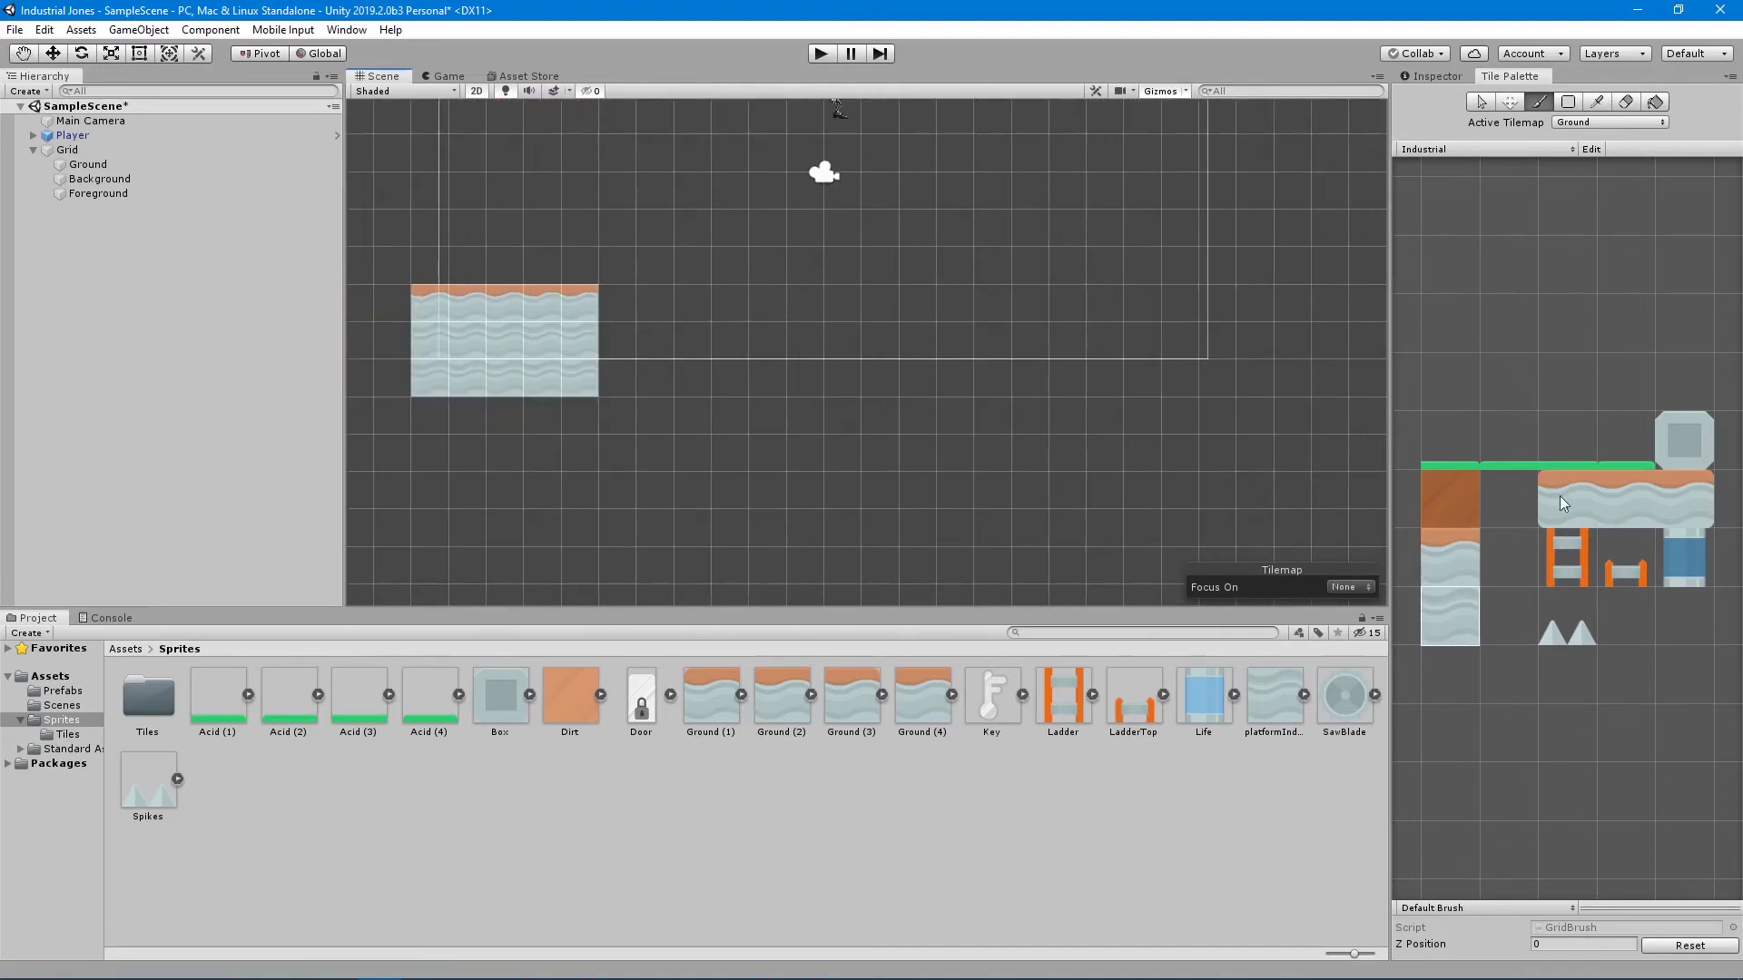
Widen the ground block by two columns on its right, with orange-topped tiles above and plain wavy tiles below.
{"action": "left_click", "coordinate": [1468, 550]}
{"action": "left_click", "coordinate": [619, 311]}
{"action": "left_click", "coordinate": [1450, 617]}
{"action": "mouse_move", "coordinate": [670, 361]}
{"action": "left_mouse_down"}
{"action": "mouse_move", "coordinate": [617, 380]}
{"action": "mouse_move", "coordinate": [618, 340]}
{"action": "left_mouse_up"}
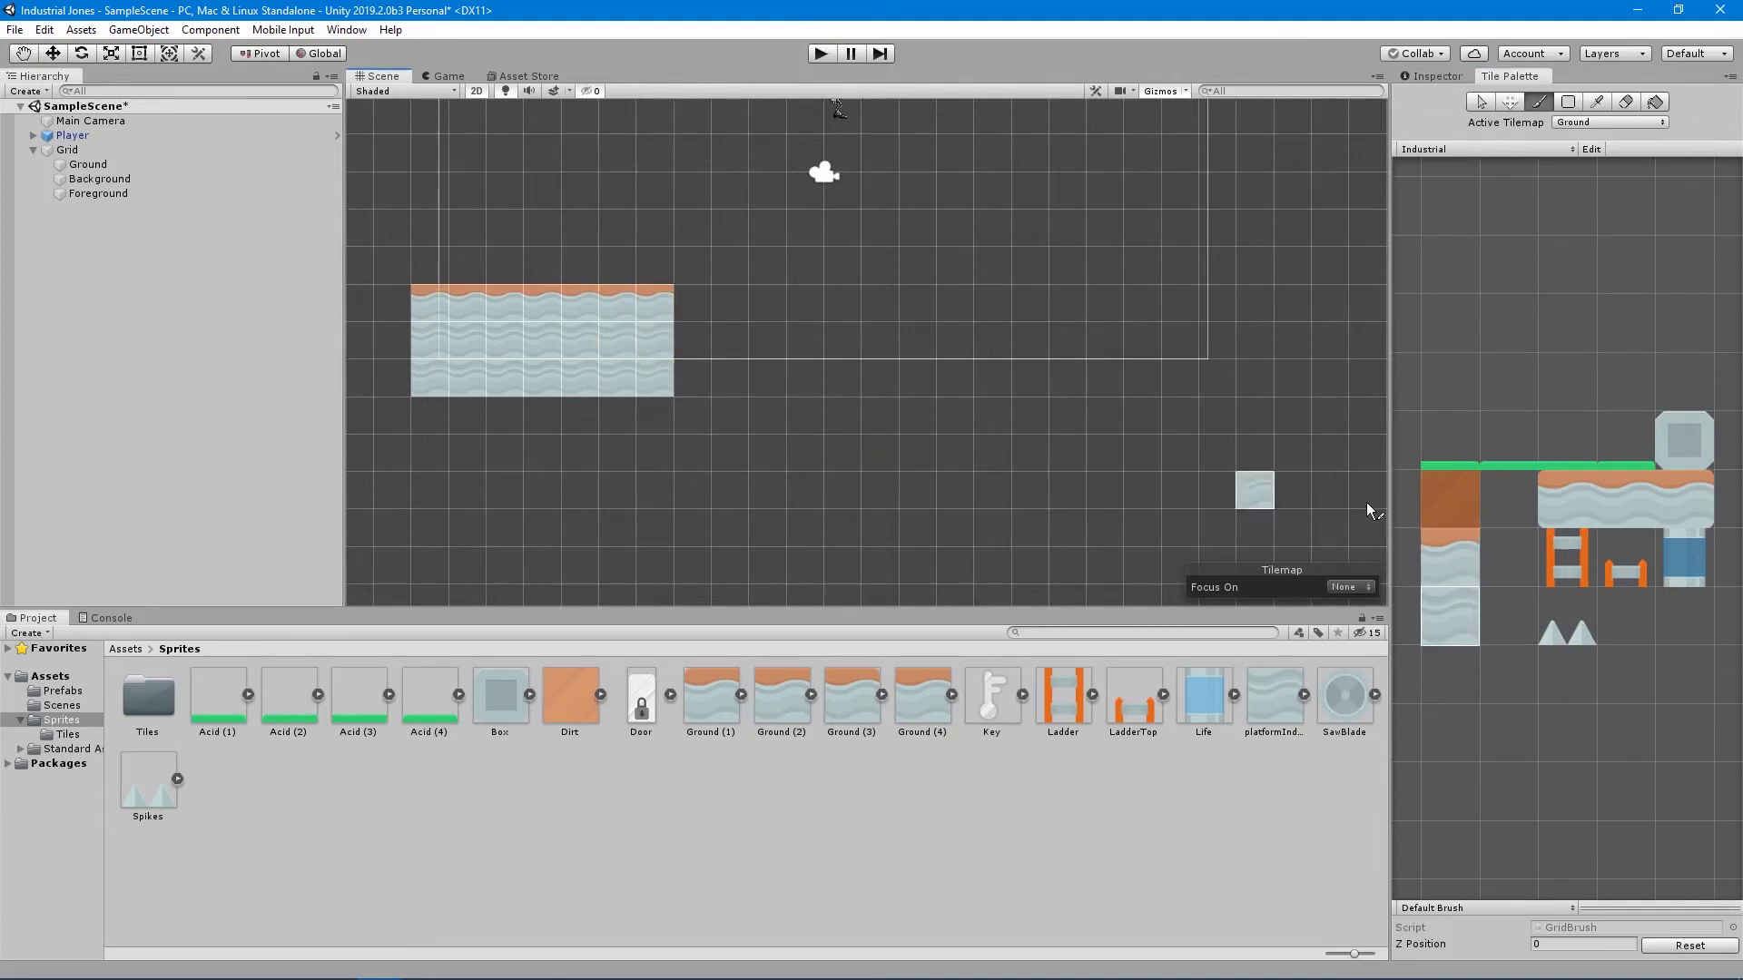
Paint two orange-topped platforms level with the block's surface, five and three tiles long, separated by a one-tile gap.
{"action": "left_click", "coordinate": [1450, 557]}
{"action": "left_click_drag", "start_coordinate": [764, 318], "coordinate": [917, 318]}
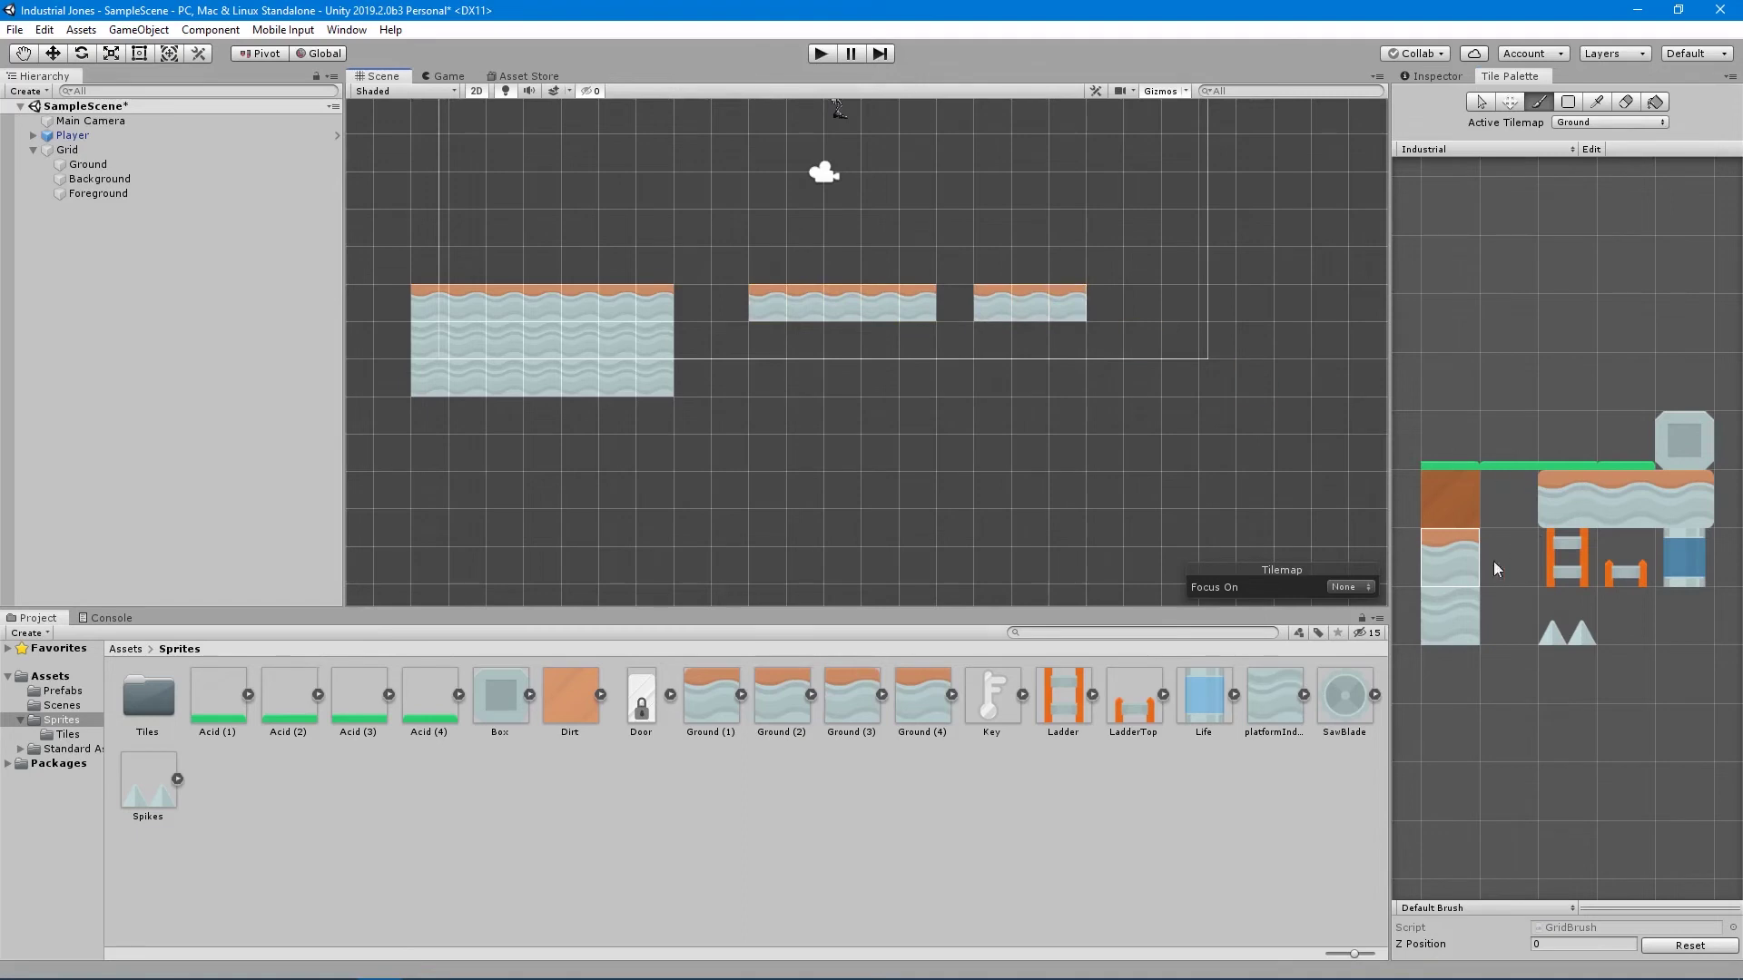
Paint a three-tile-high wall of plain wavy tiles against the right end of the three-tile platform.
{"action": "left_click", "coordinate": [1450, 616]}
{"action": "middle_click_drag", "start_coordinate": [1105, 382], "coordinate": [1088, 497]}
{"action": "left_click_drag", "start_coordinate": [1089, 422], "coordinate": [1095, 329]}
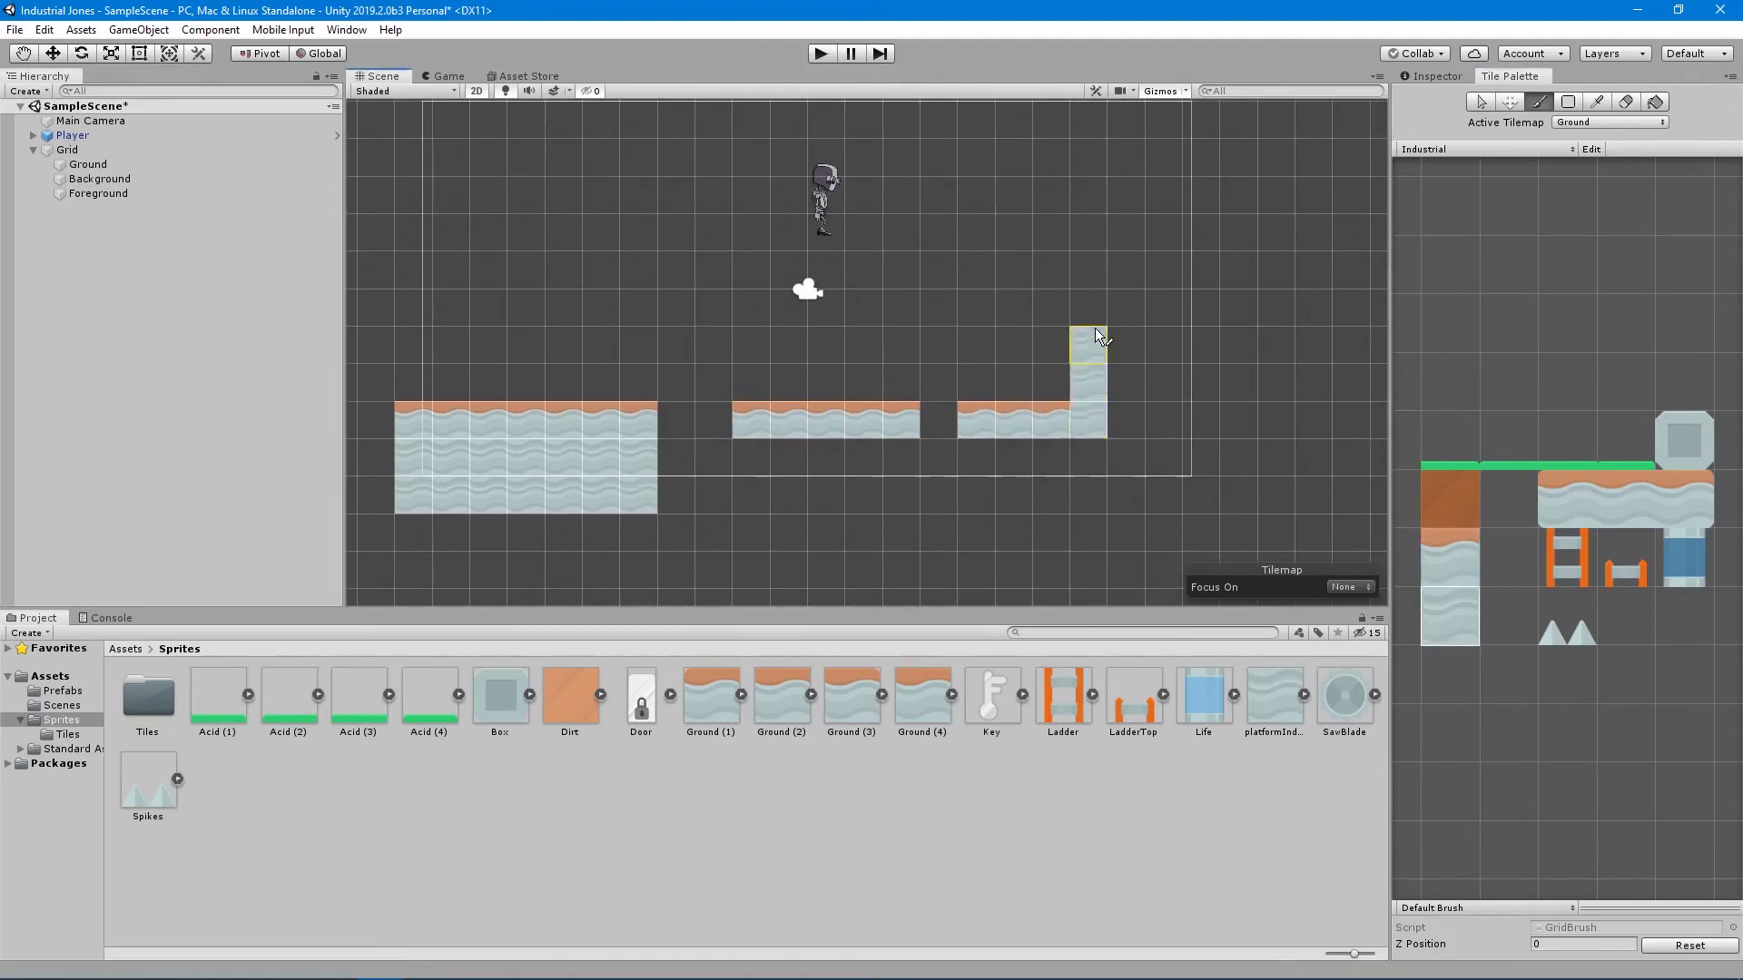
Paint a six-tile orange-topped ledge across the top of the wall, extending three tiles to its left and two to its right.
{"action": "left_click", "coordinate": [1449, 559]}
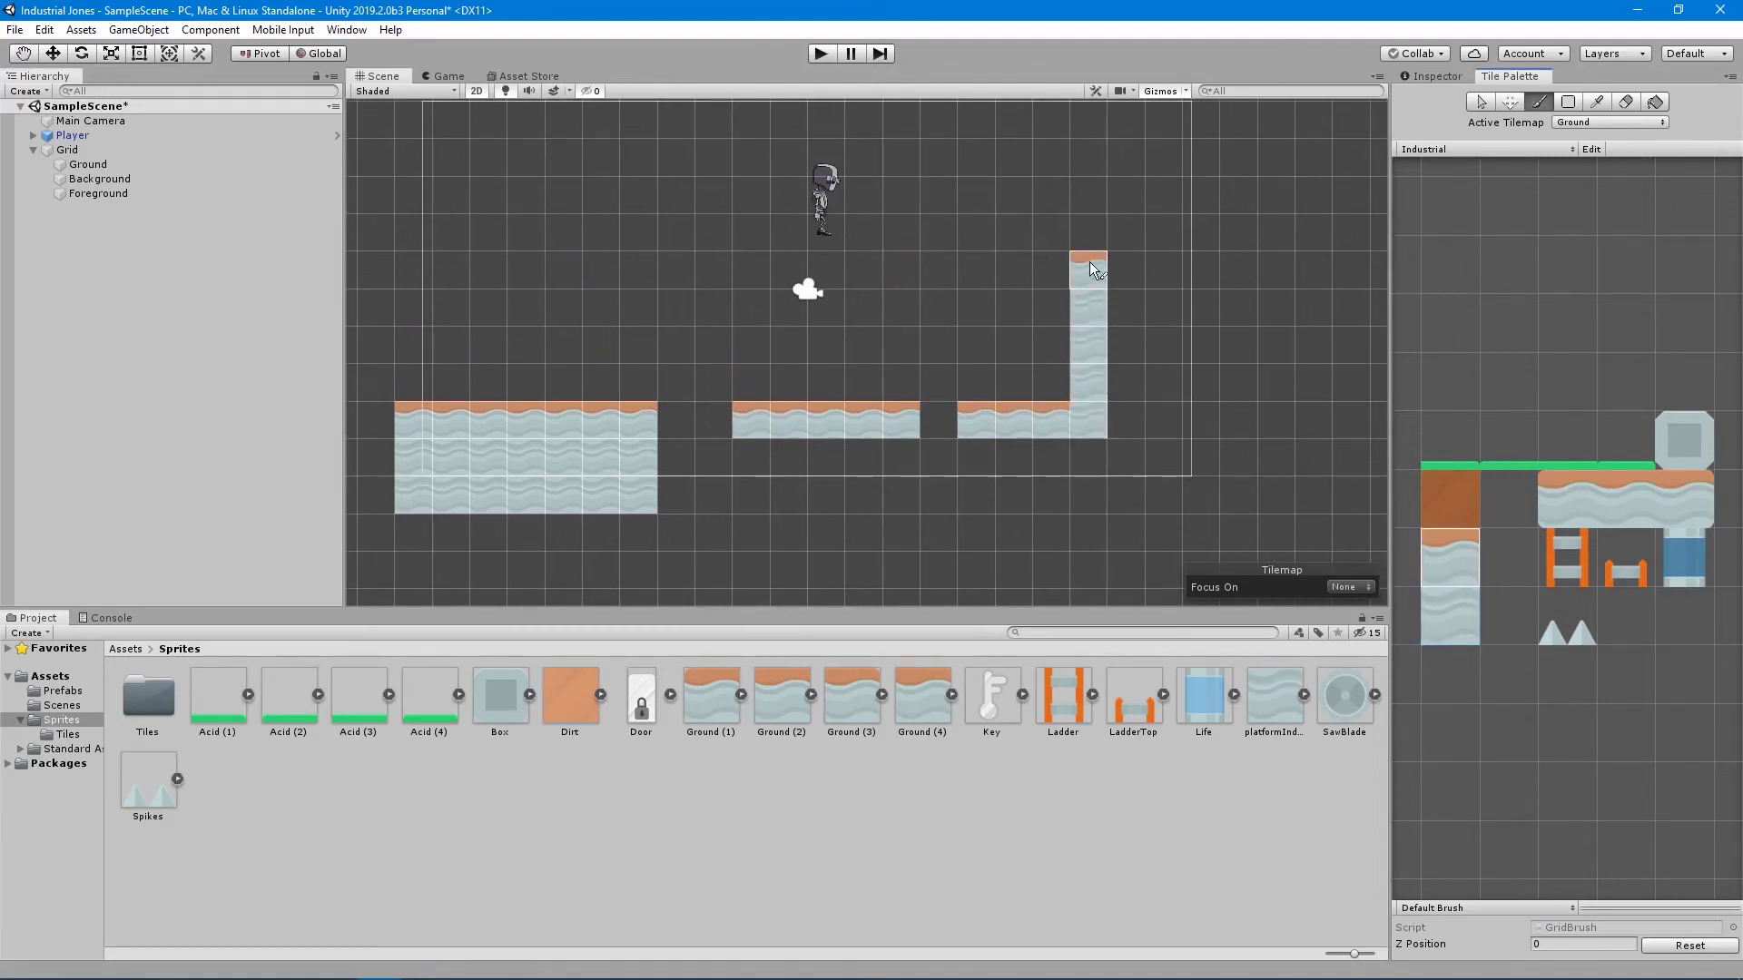
{"action": "left_click", "coordinate": [1052, 274]}
{"action": "left_click", "coordinate": [1012, 272]}
{"action": "left_click", "coordinate": [1089, 272]}
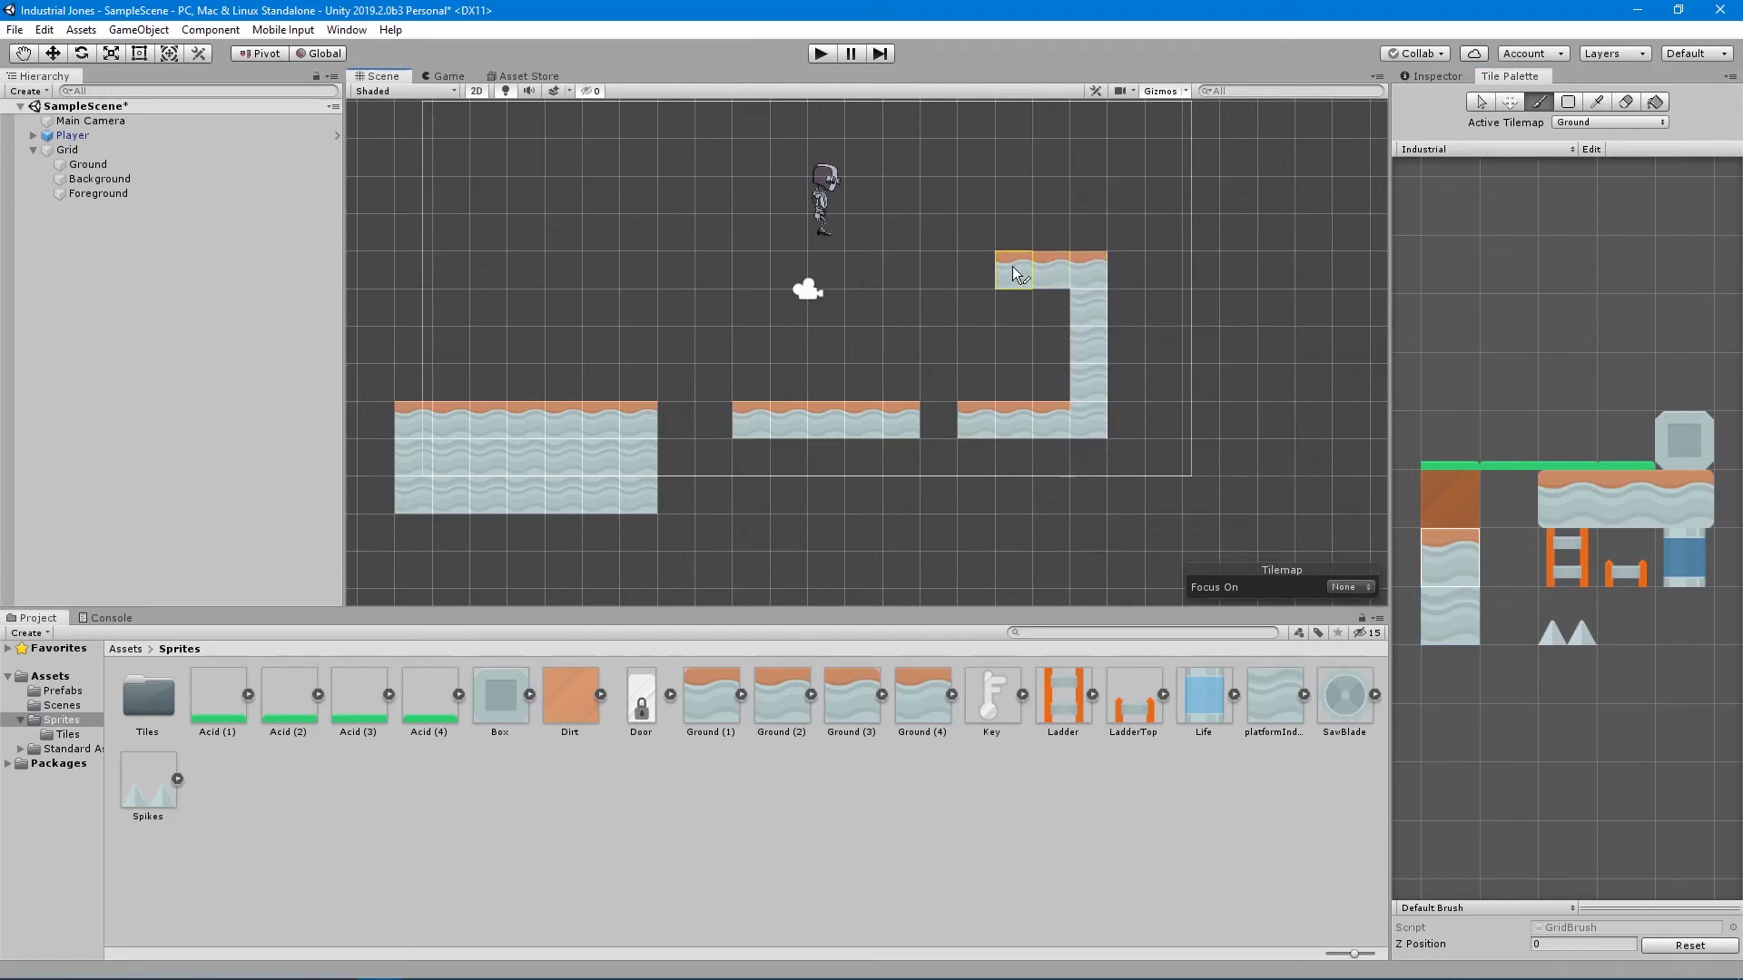
{"action": "left_click", "coordinate": [988, 274]}
{"action": "left_click", "coordinate": [1125, 272]}
{"action": "left_click", "coordinate": [1162, 273]}
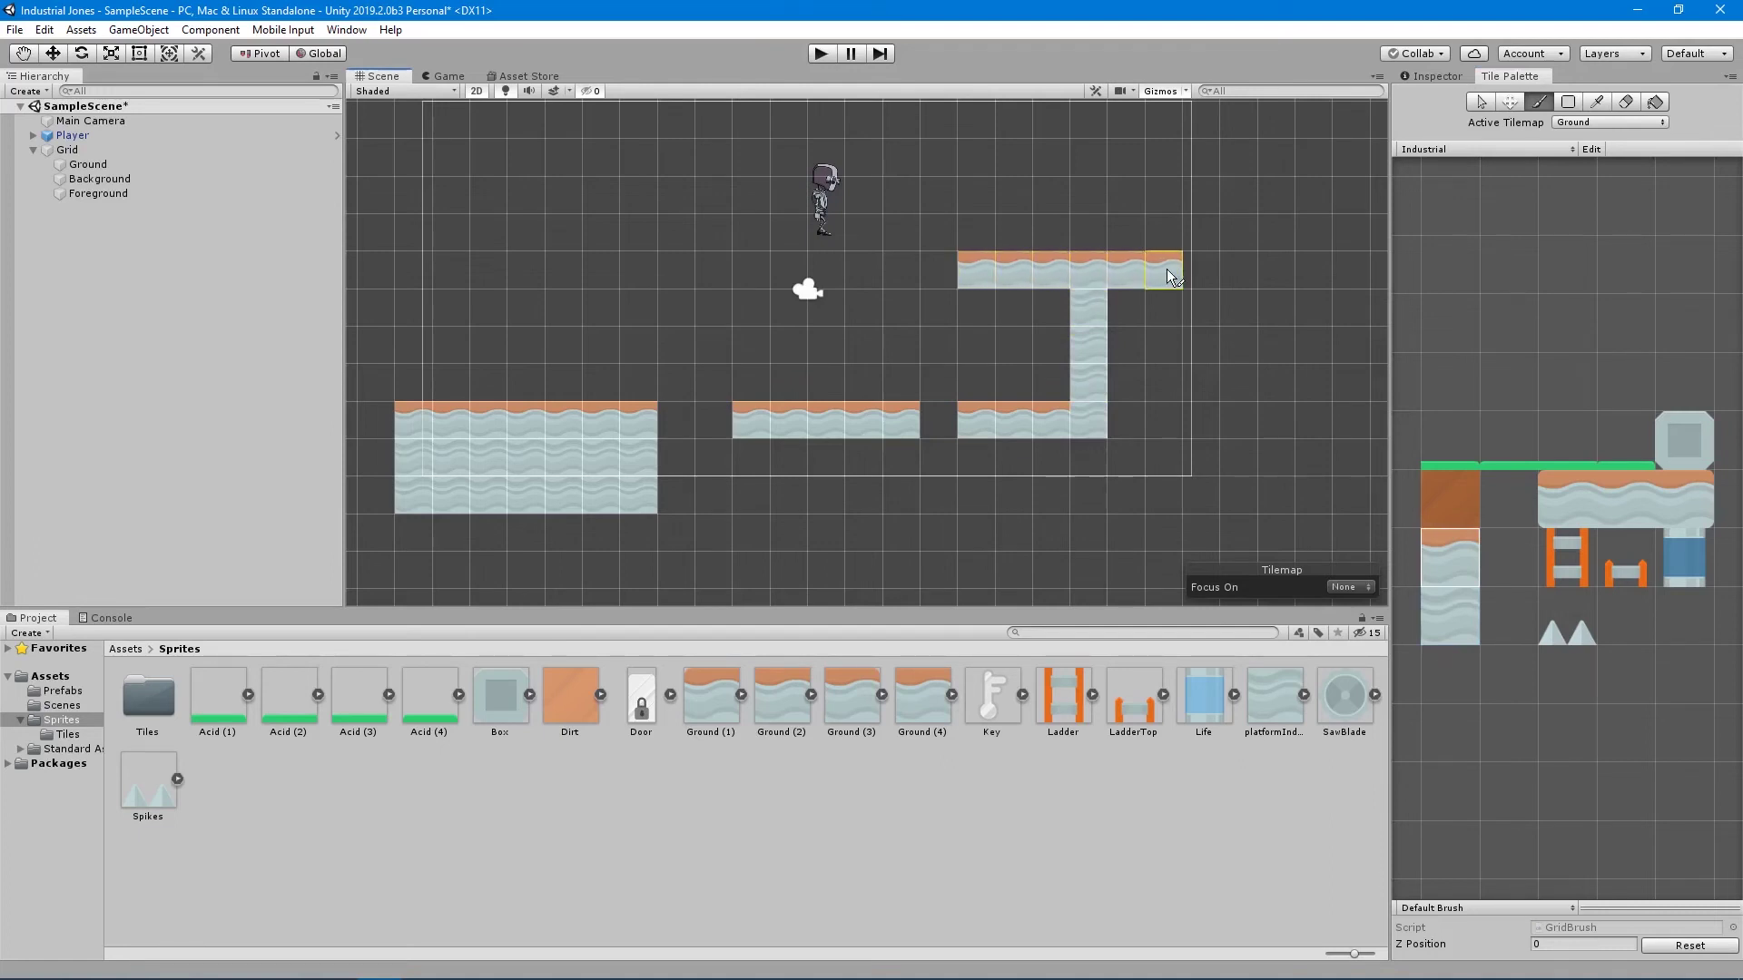
On the Background tilemap, fill the area right of the wall with plain wavy tiles, four columns wide and five rows high.
{"action": "left_click", "coordinate": [1449, 615]}
{"action": "left_click", "coordinate": [1126, 309]}
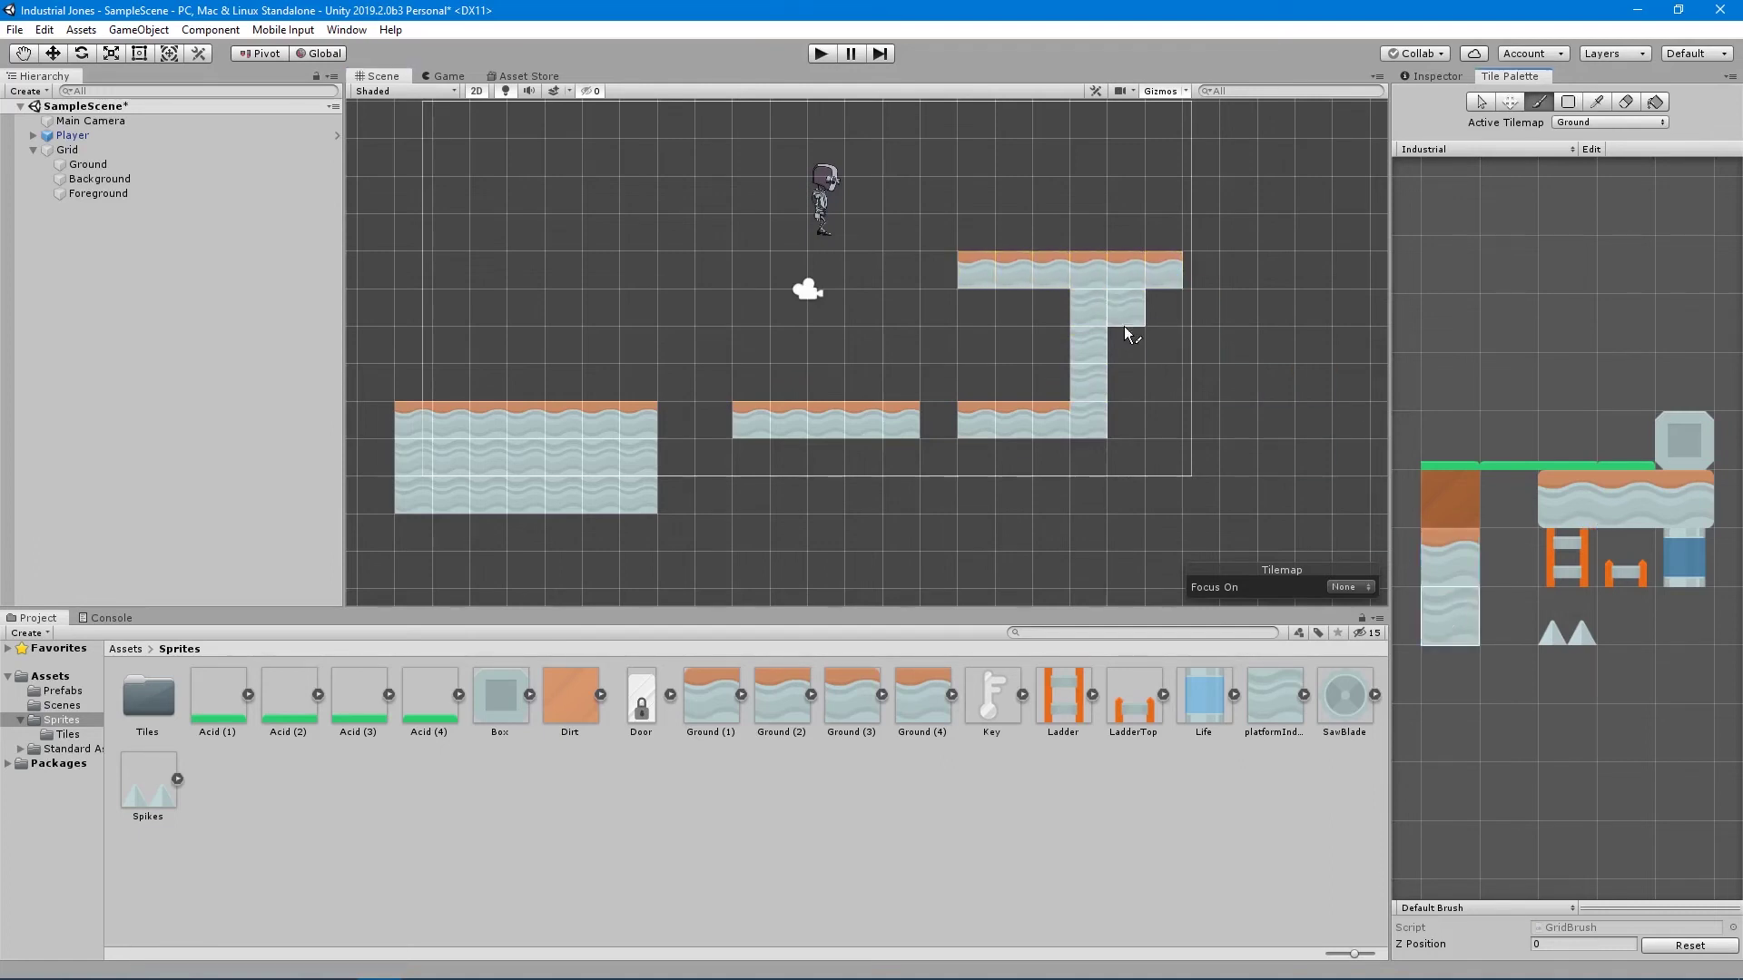
{"action": "key", "text": "ctrl+z"}
{"action": "left_click", "coordinate": [1593, 123]}
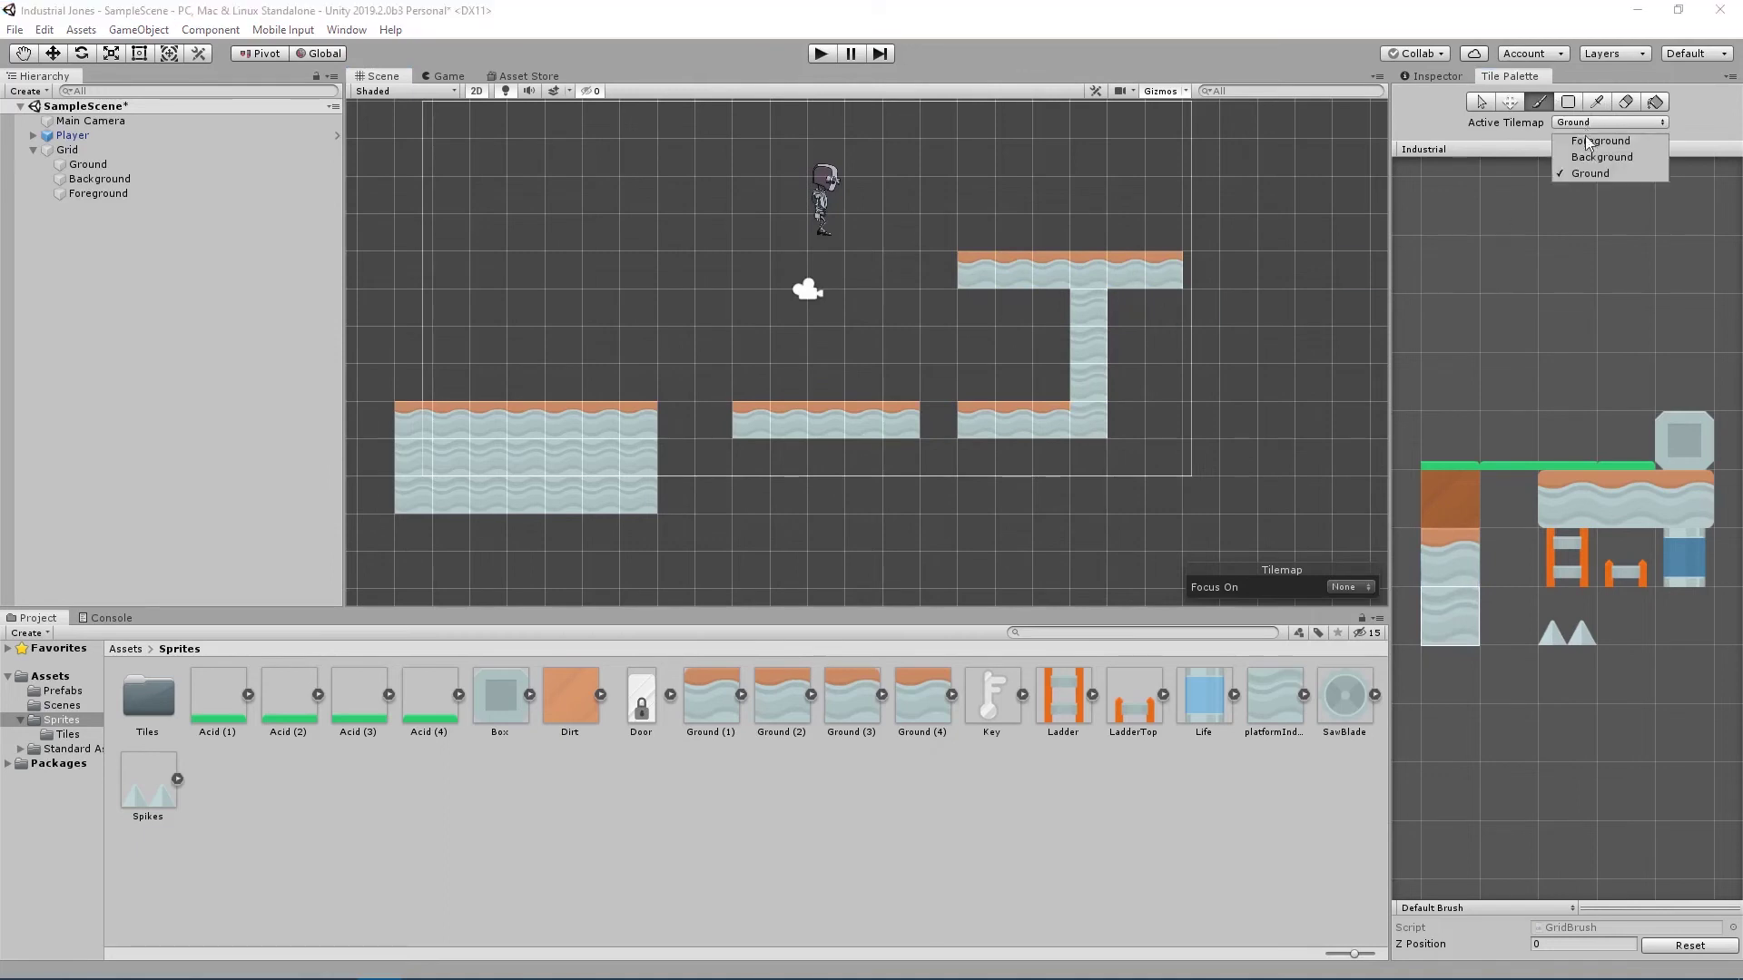
{"action": "left_click", "coordinate": [1600, 157]}
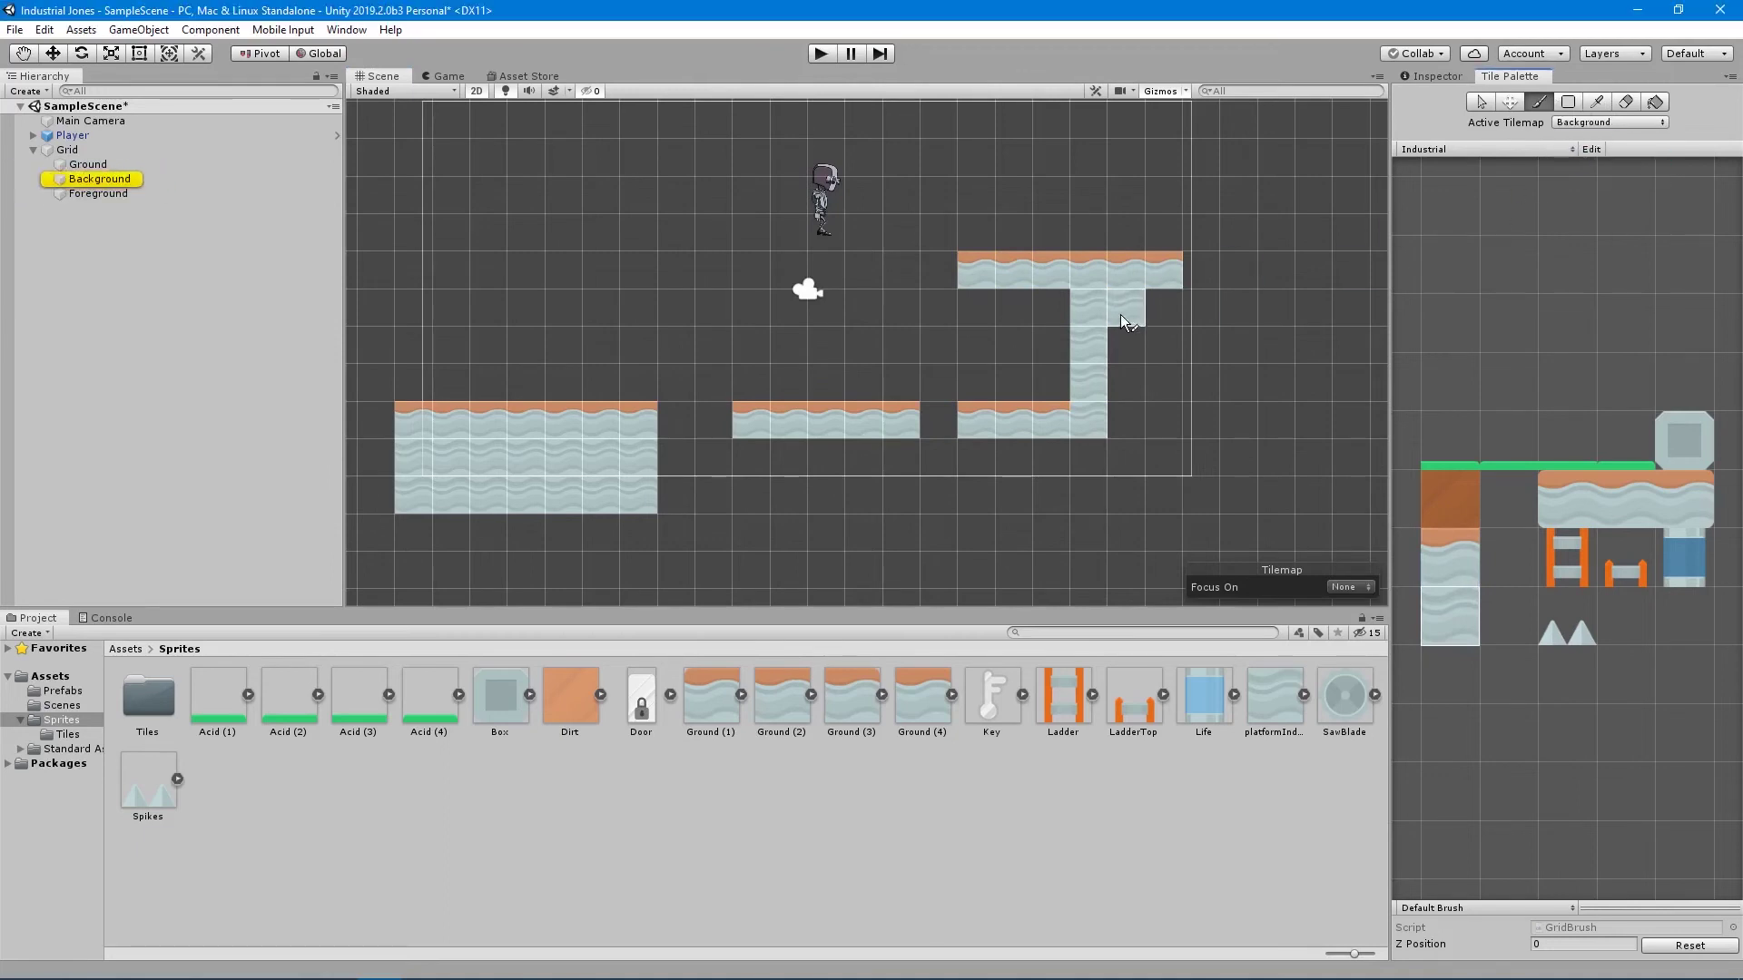
{"action": "mouse_move", "coordinate": [1126, 314]}
{"action": "left_mouse_down"}
{"action": "mouse_move", "coordinate": [1200, 306]}
{"action": "mouse_move", "coordinate": [1219, 338]}
{"action": "mouse_move", "coordinate": [1214, 448]}
{"action": "mouse_move", "coordinate": [1134, 425]}
{"action": "mouse_move", "coordinate": [1118, 307]}
{"action": "mouse_move", "coordinate": [1171, 370]}
{"action": "mouse_move", "coordinate": [1140, 455]}
{"action": "left_mouse_up"}
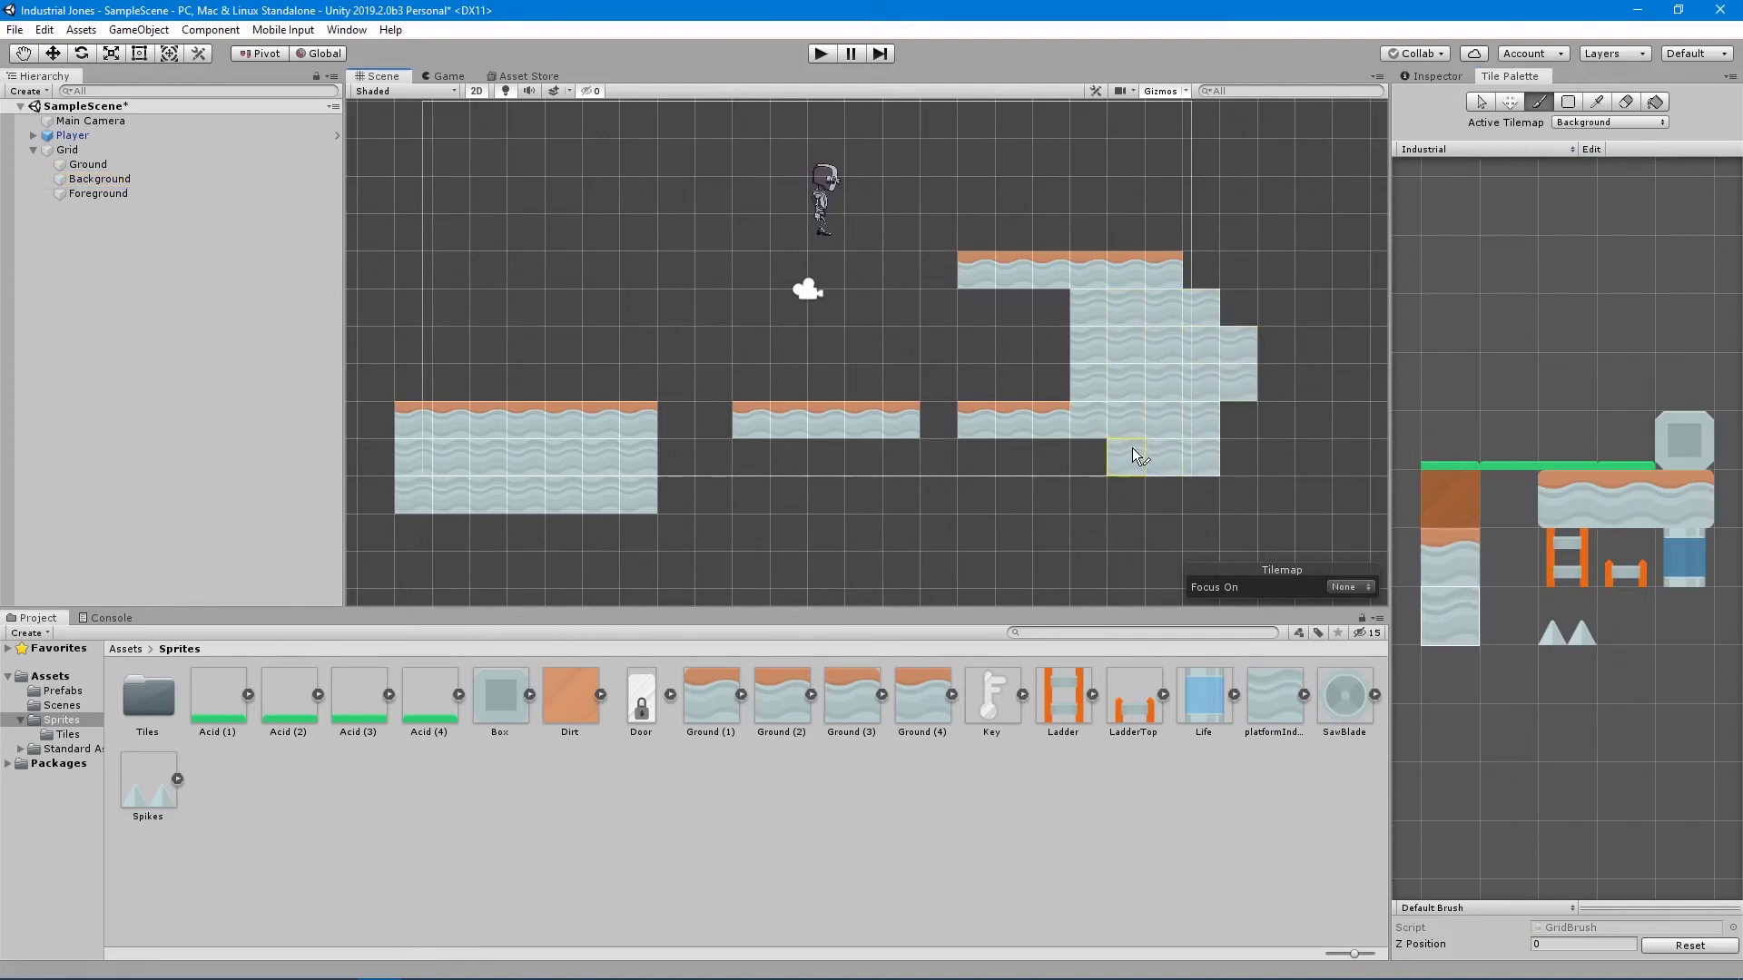
{"action": "left_click", "coordinate": [1563, 105]}
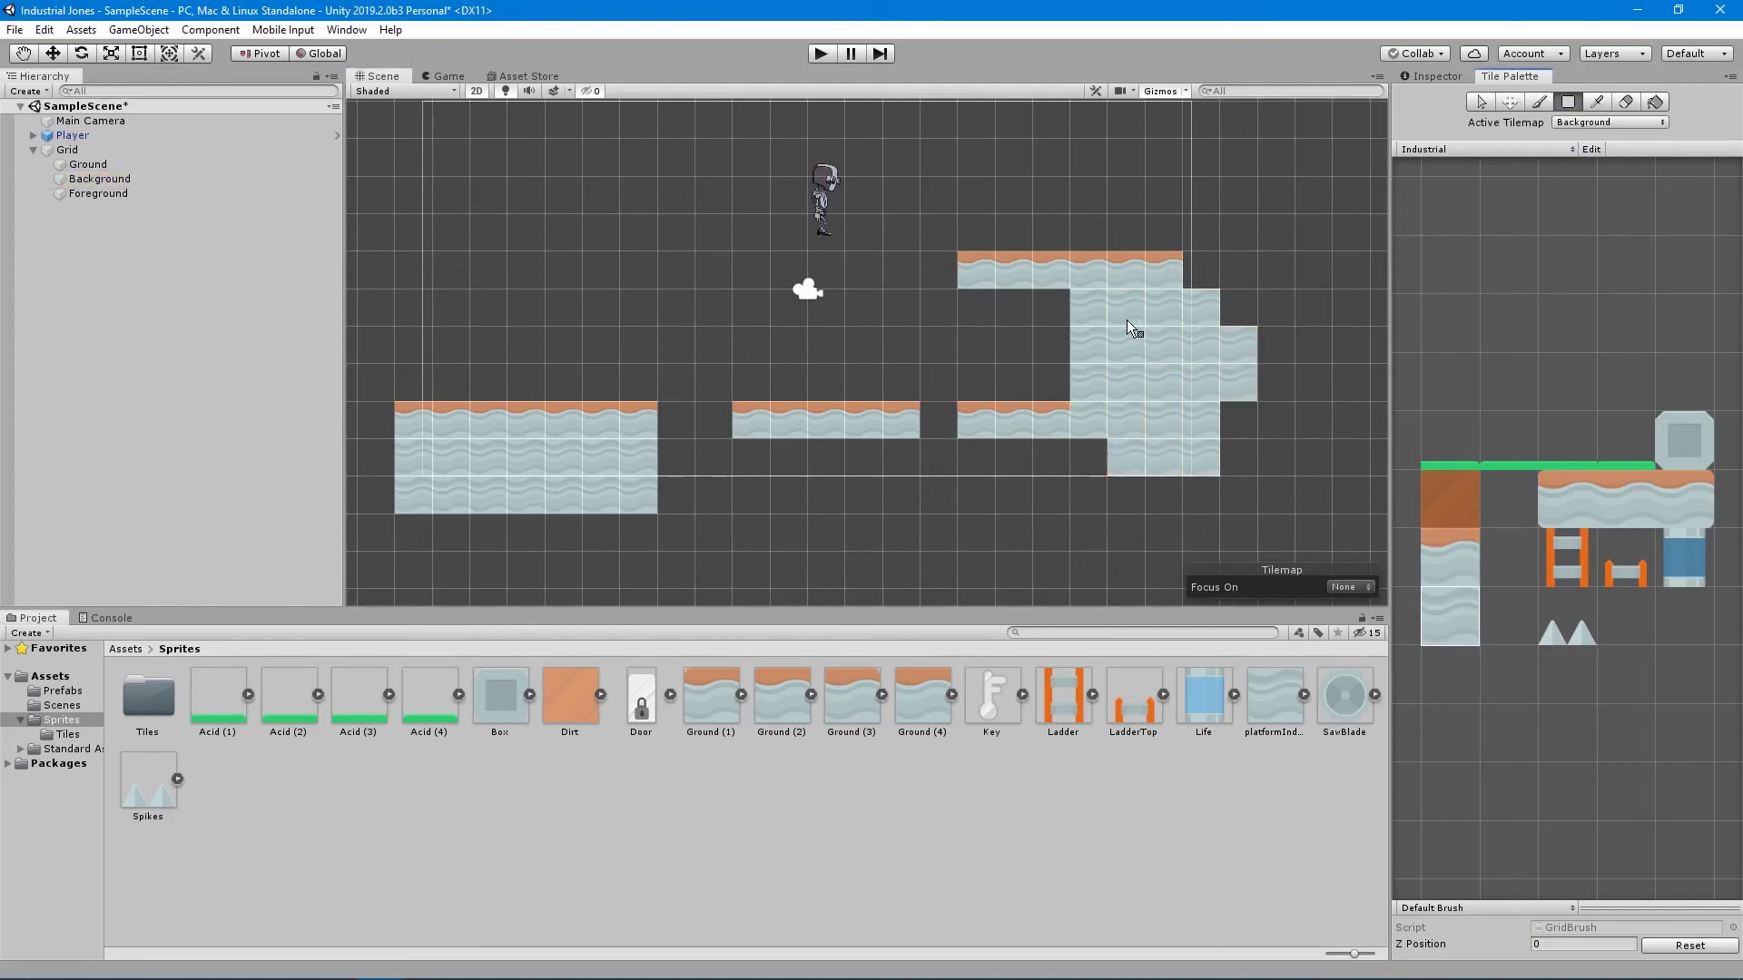
{"action": "left_click_drag", "start_coordinate": [1236, 307], "coordinate": [1227, 457]}
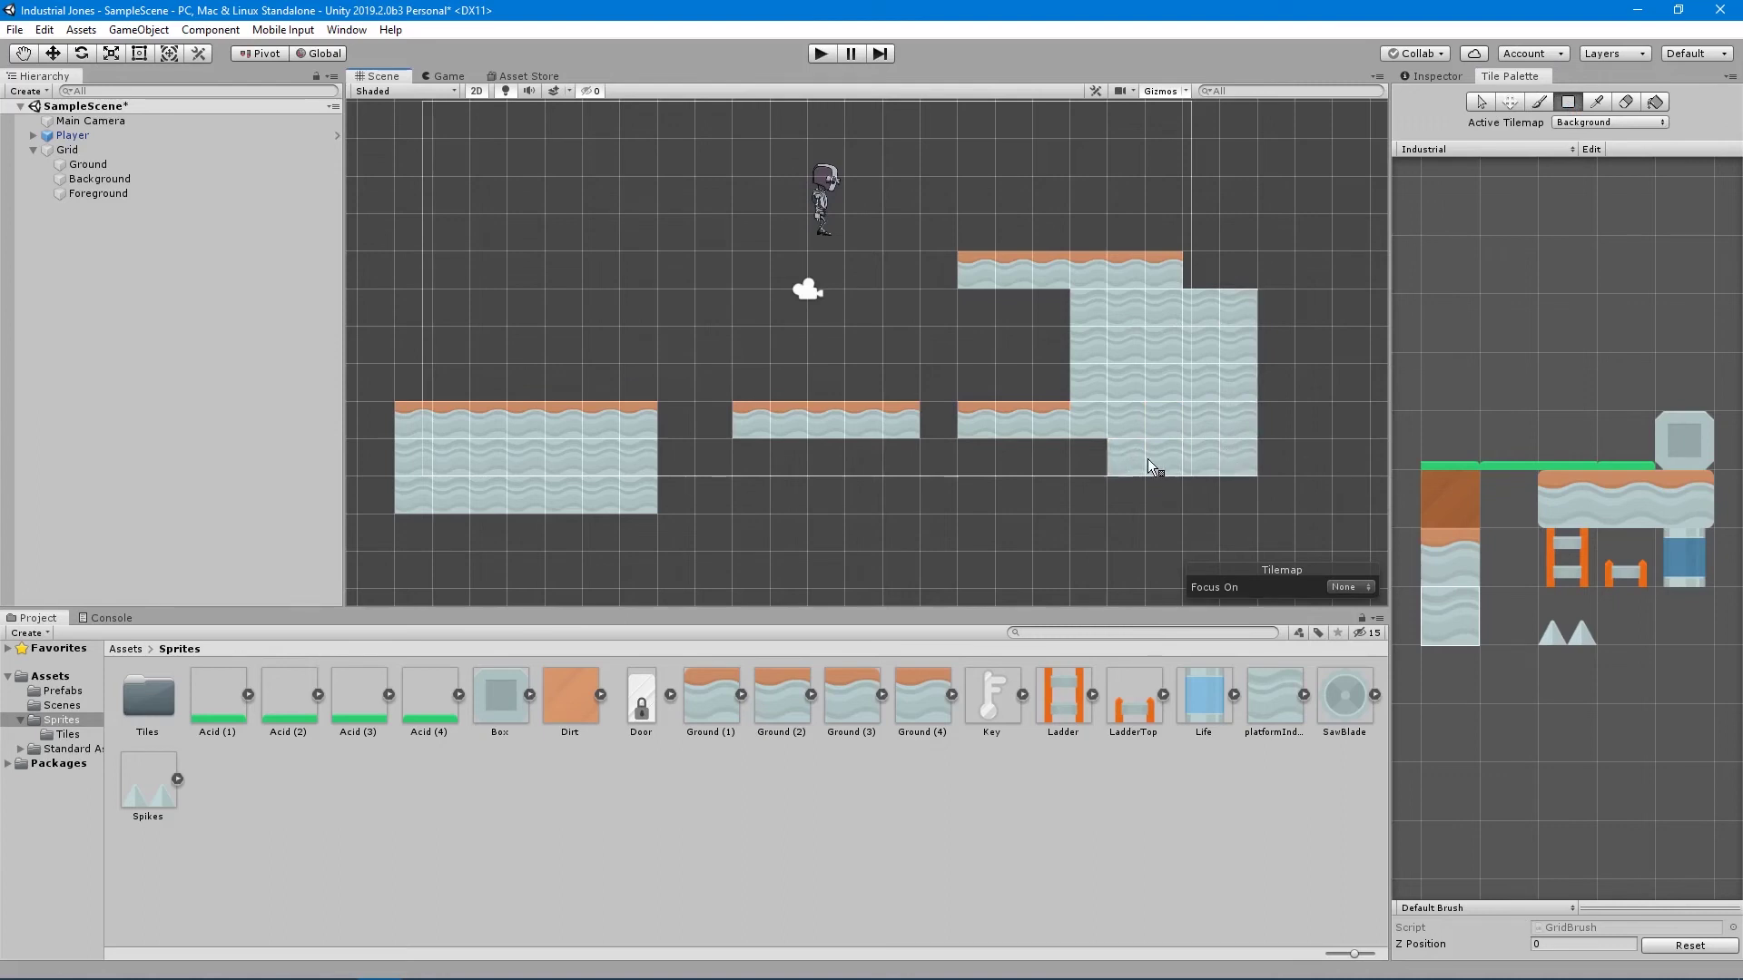
On the Ground tilemap, paint plain wavy tiles beneath both ends of the five-tile platform and the left end of the three-tile one.
{"action": "left_click", "coordinate": [1575, 123]}
{"action": "left_click", "coordinate": [1590, 173]}
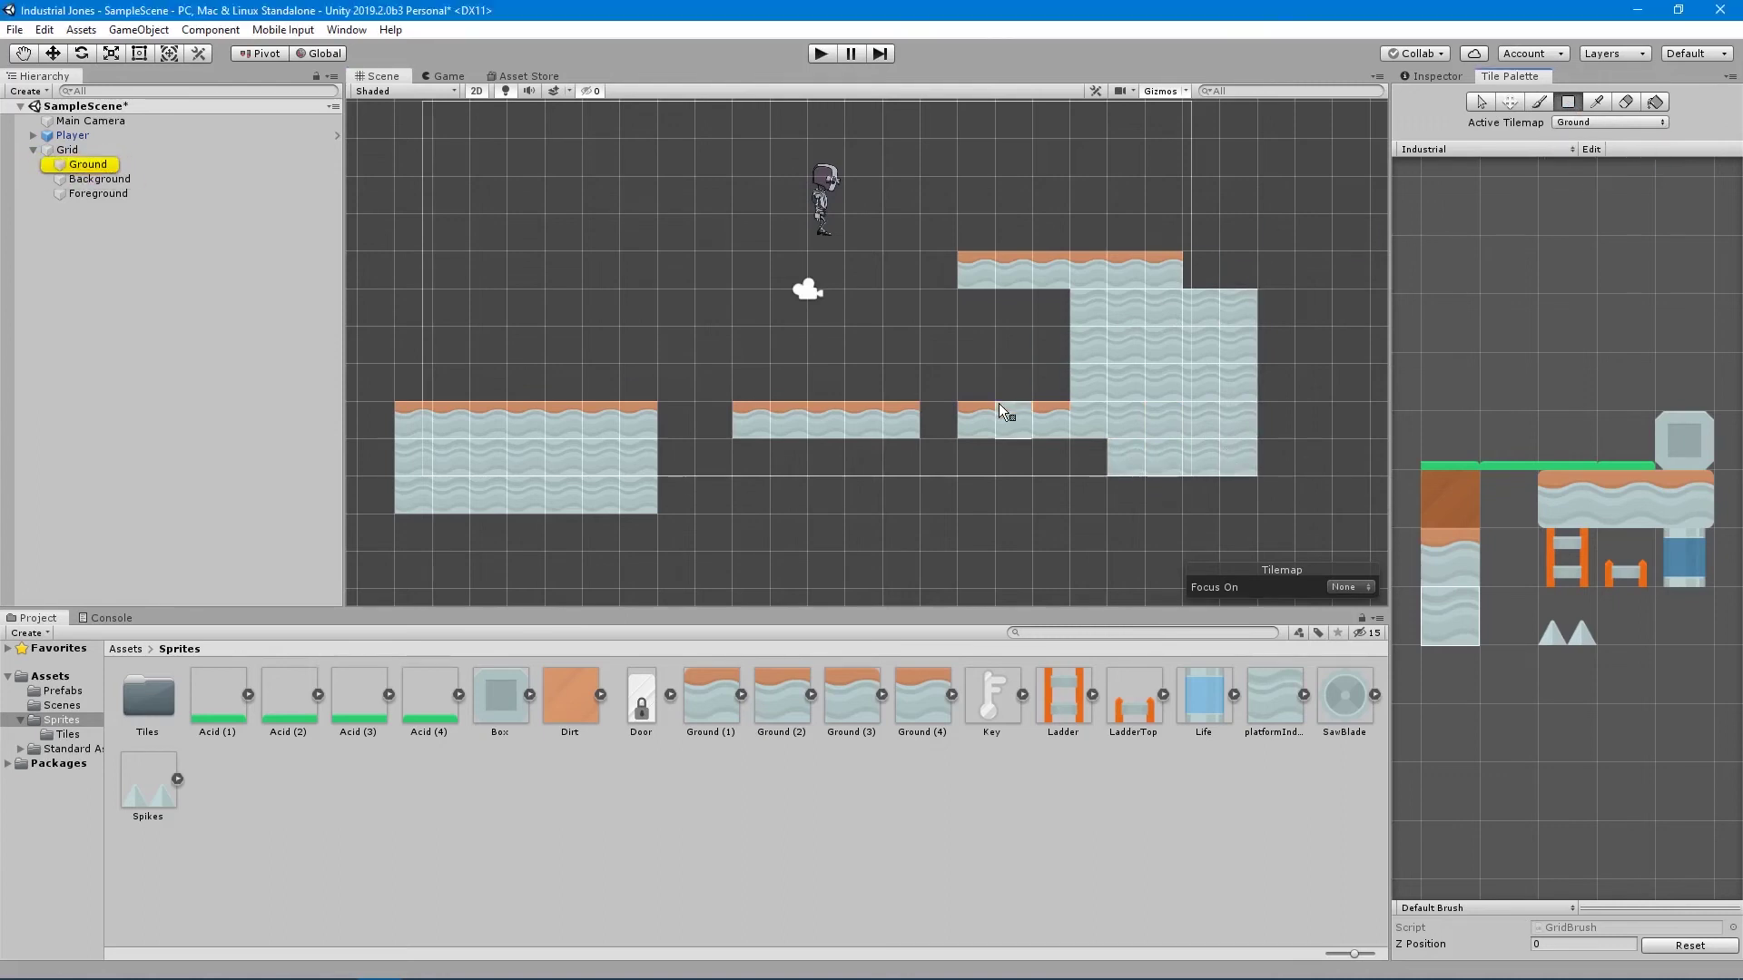
{"action": "left_click", "coordinate": [901, 458]}
{"action": "left_click", "coordinate": [752, 457]}
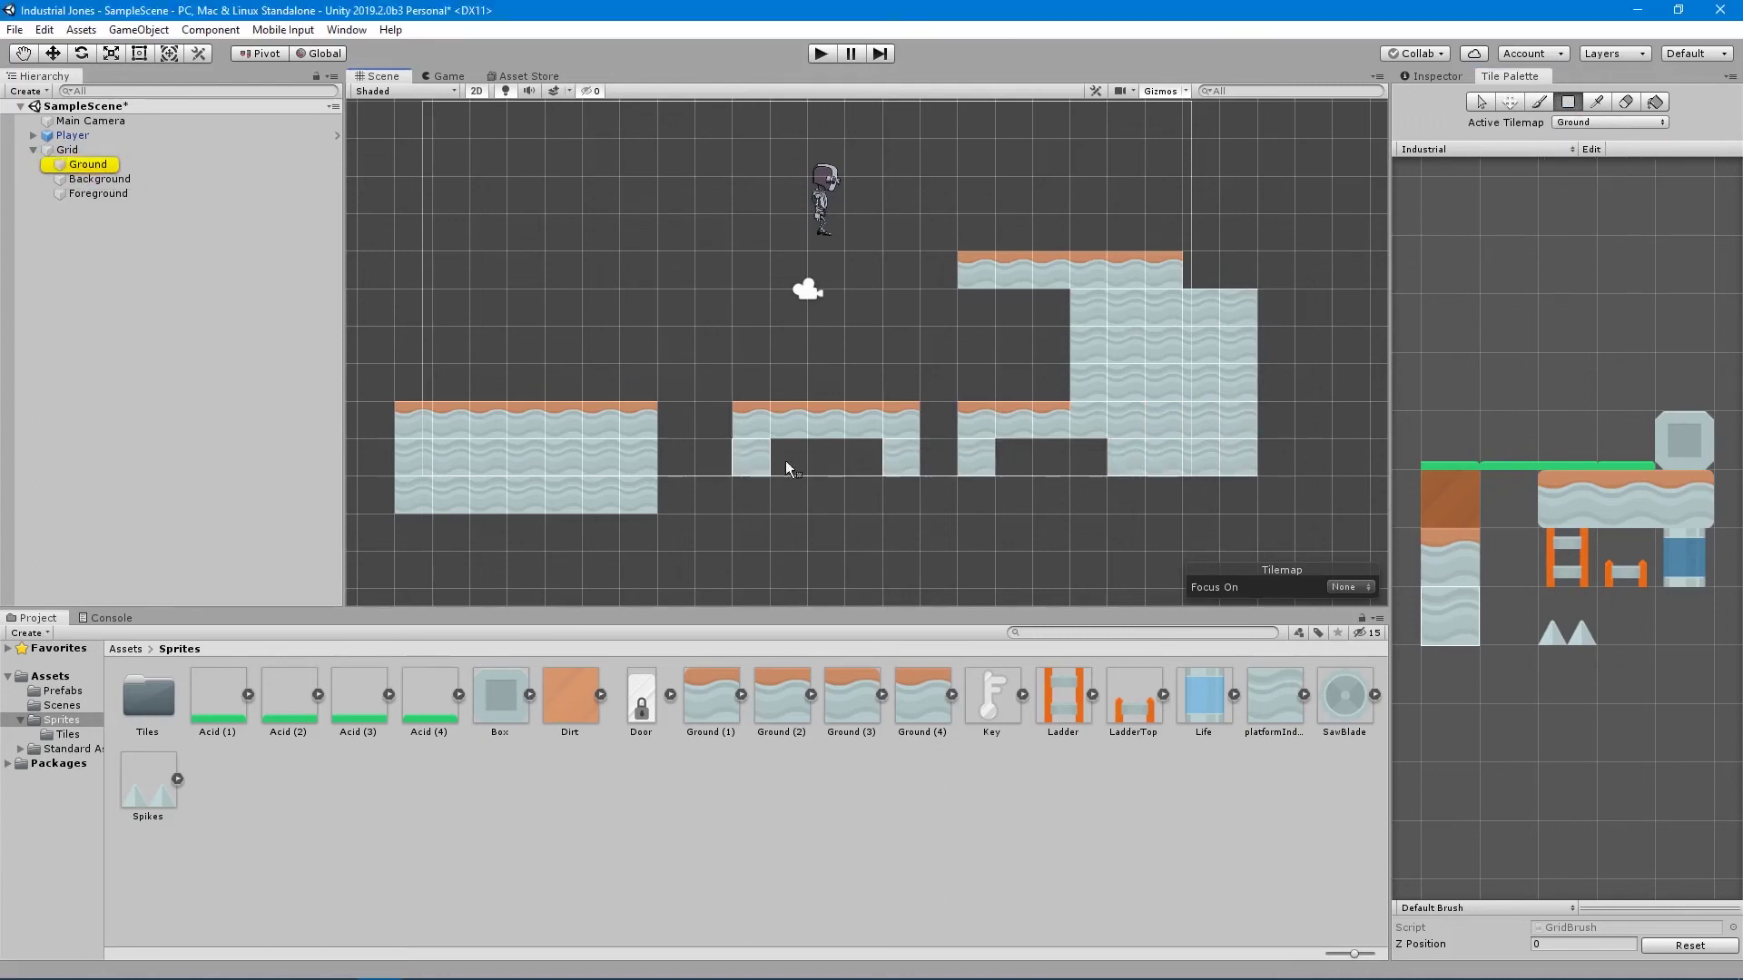
On the Background tilemap, fill the gaps beneath both platforms with plain wavy tiles and add another full row below each.
{"action": "left_click", "coordinate": [1604, 122]}
{"action": "left_click", "coordinate": [1601, 156]}
{"action": "left_click", "coordinate": [934, 457]}
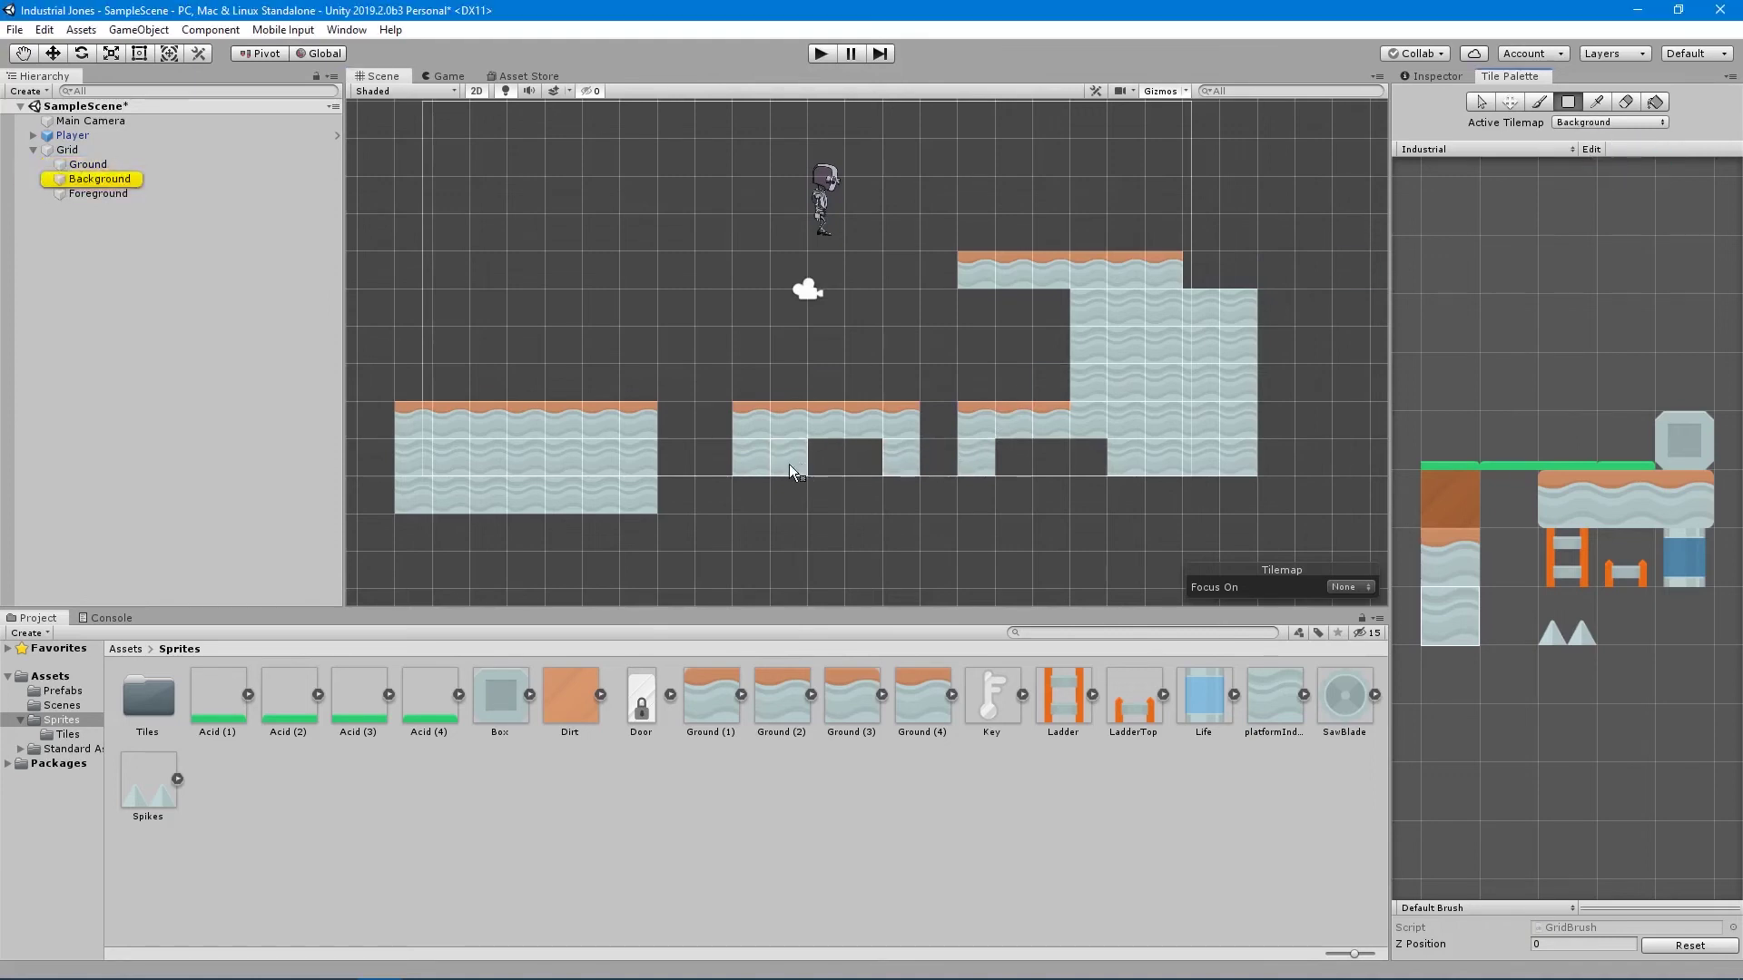
{"action": "left_click", "coordinate": [826, 457]}
{"action": "left_click", "coordinate": [863, 458]}
{"action": "left_click", "coordinate": [1013, 458]}
{"action": "left_click", "coordinate": [1051, 457]}
{"action": "left_click", "coordinate": [1089, 457]}
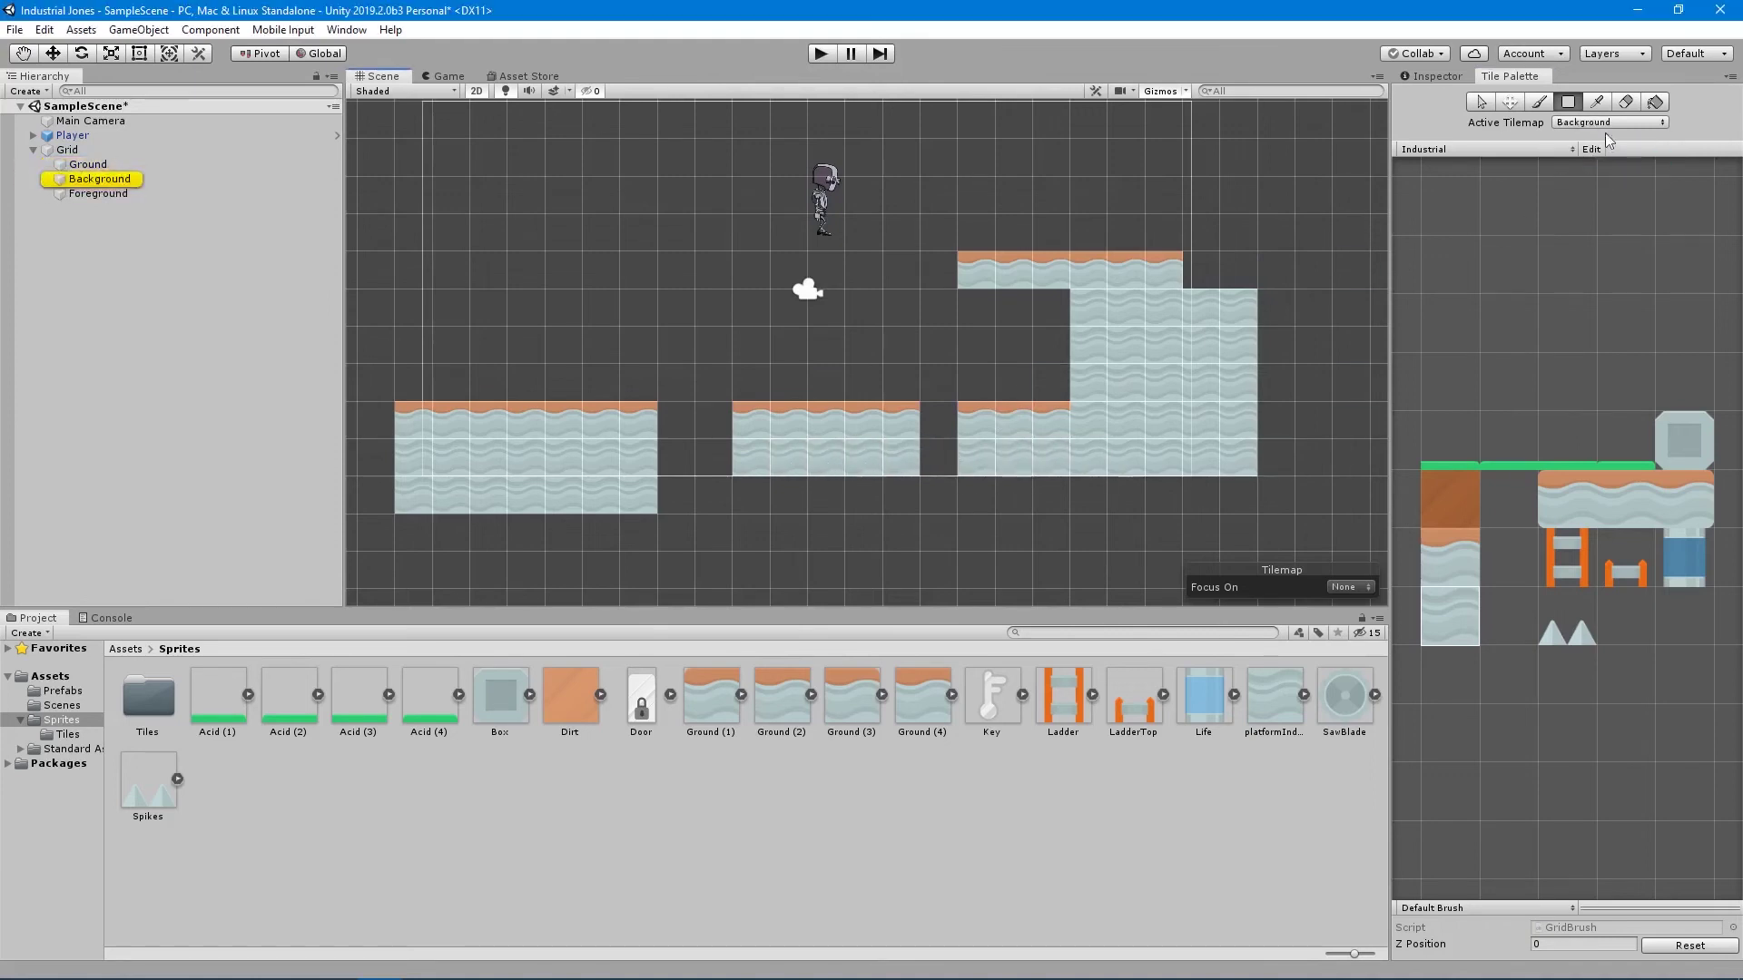
{"action": "left_click_drag", "start_coordinate": [1238, 495], "coordinate": [1023, 503]}
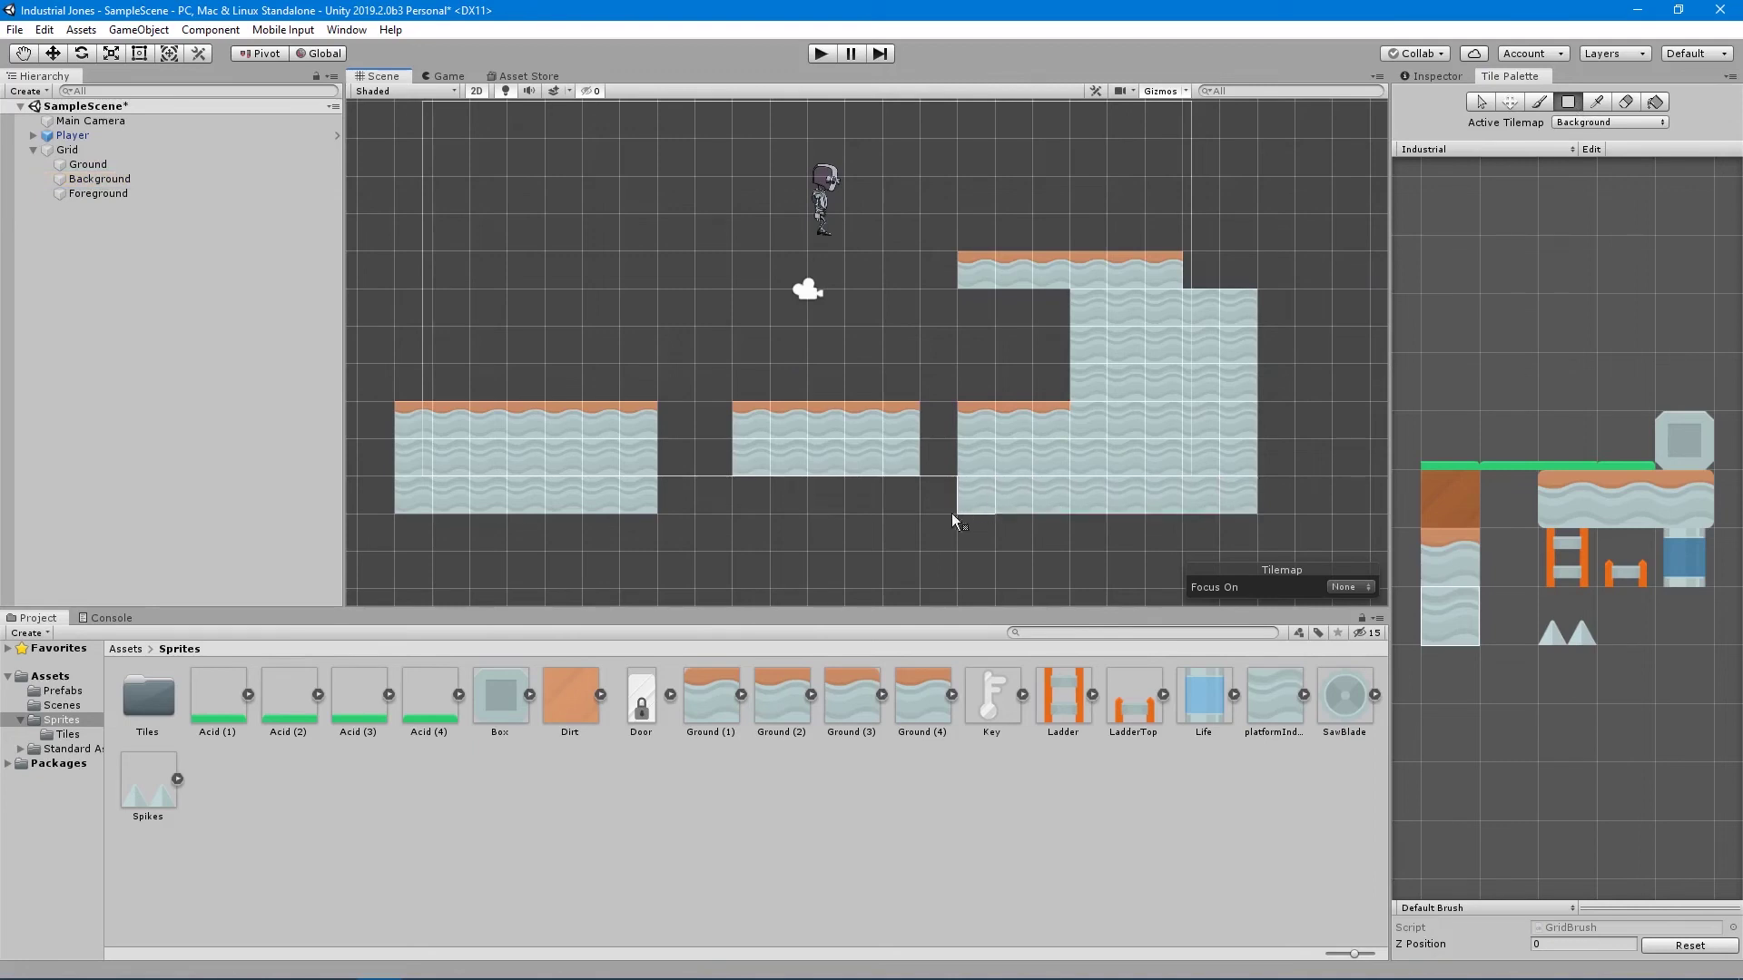
{"action": "left_click_drag", "start_coordinate": [903, 497], "coordinate": [769, 501]}
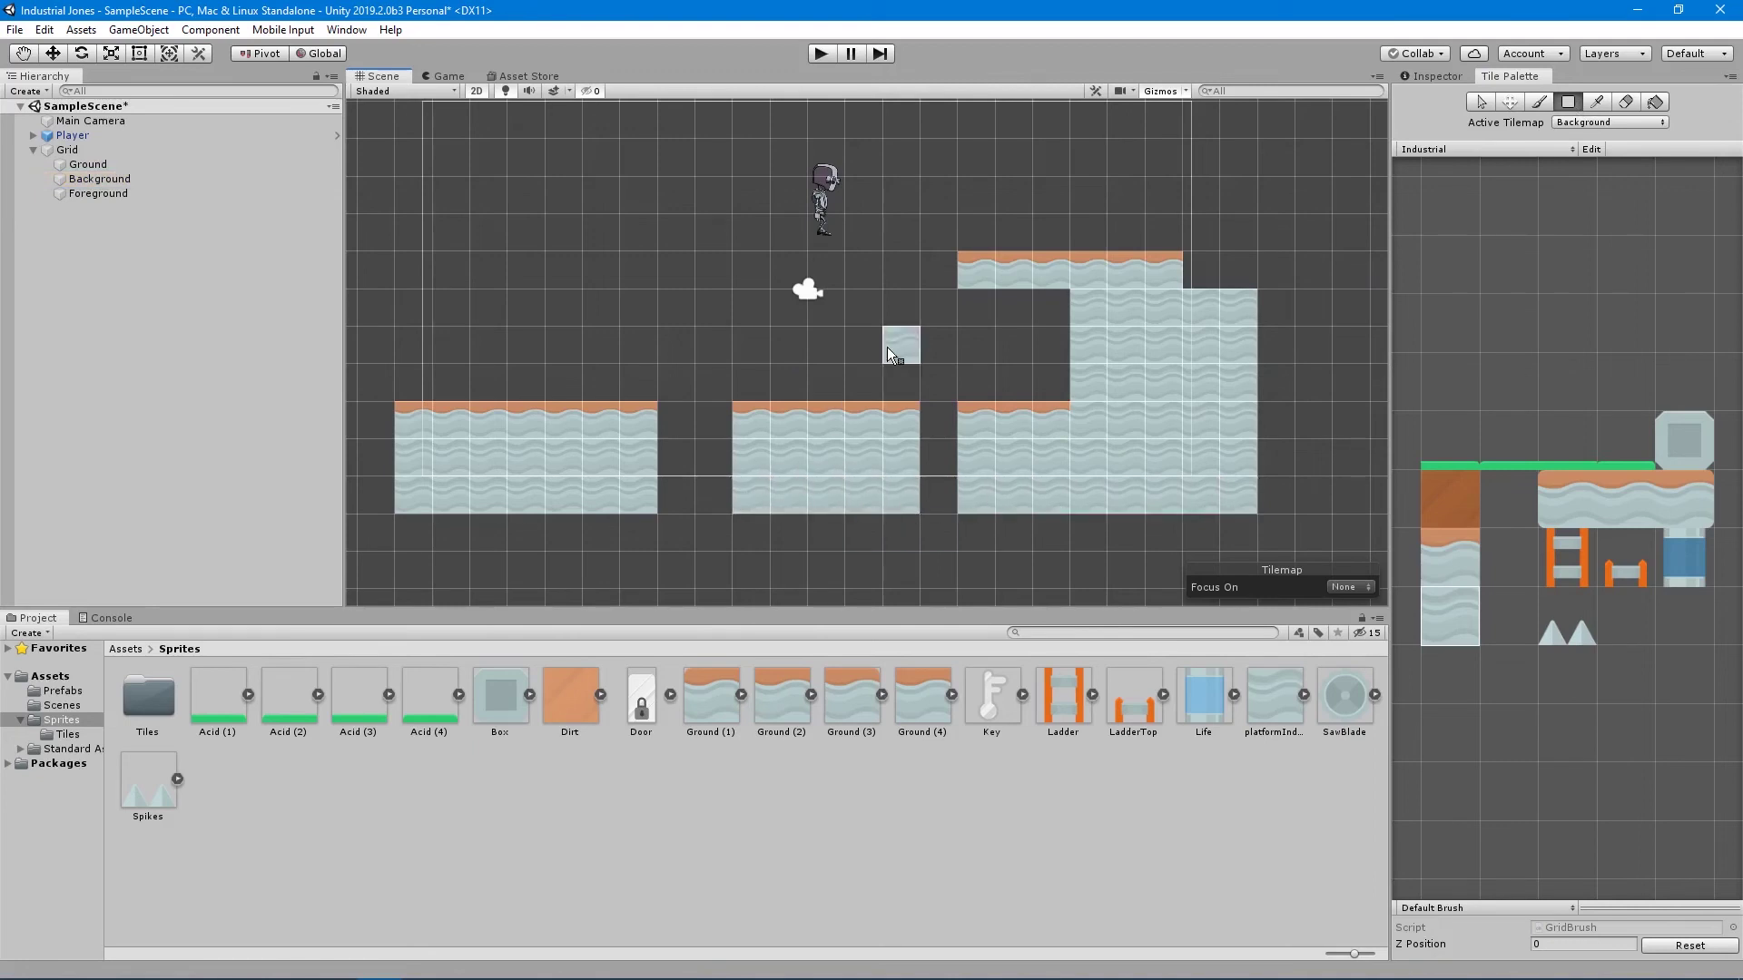
Extend the upper ledge rightward with an orange-topped Ground tile and plain Background tiles, erasing the Background tile that covers the orange-topped one.
{"action": "middle_click_drag", "start_coordinate": [1167, 292], "coordinate": [1148, 425]}
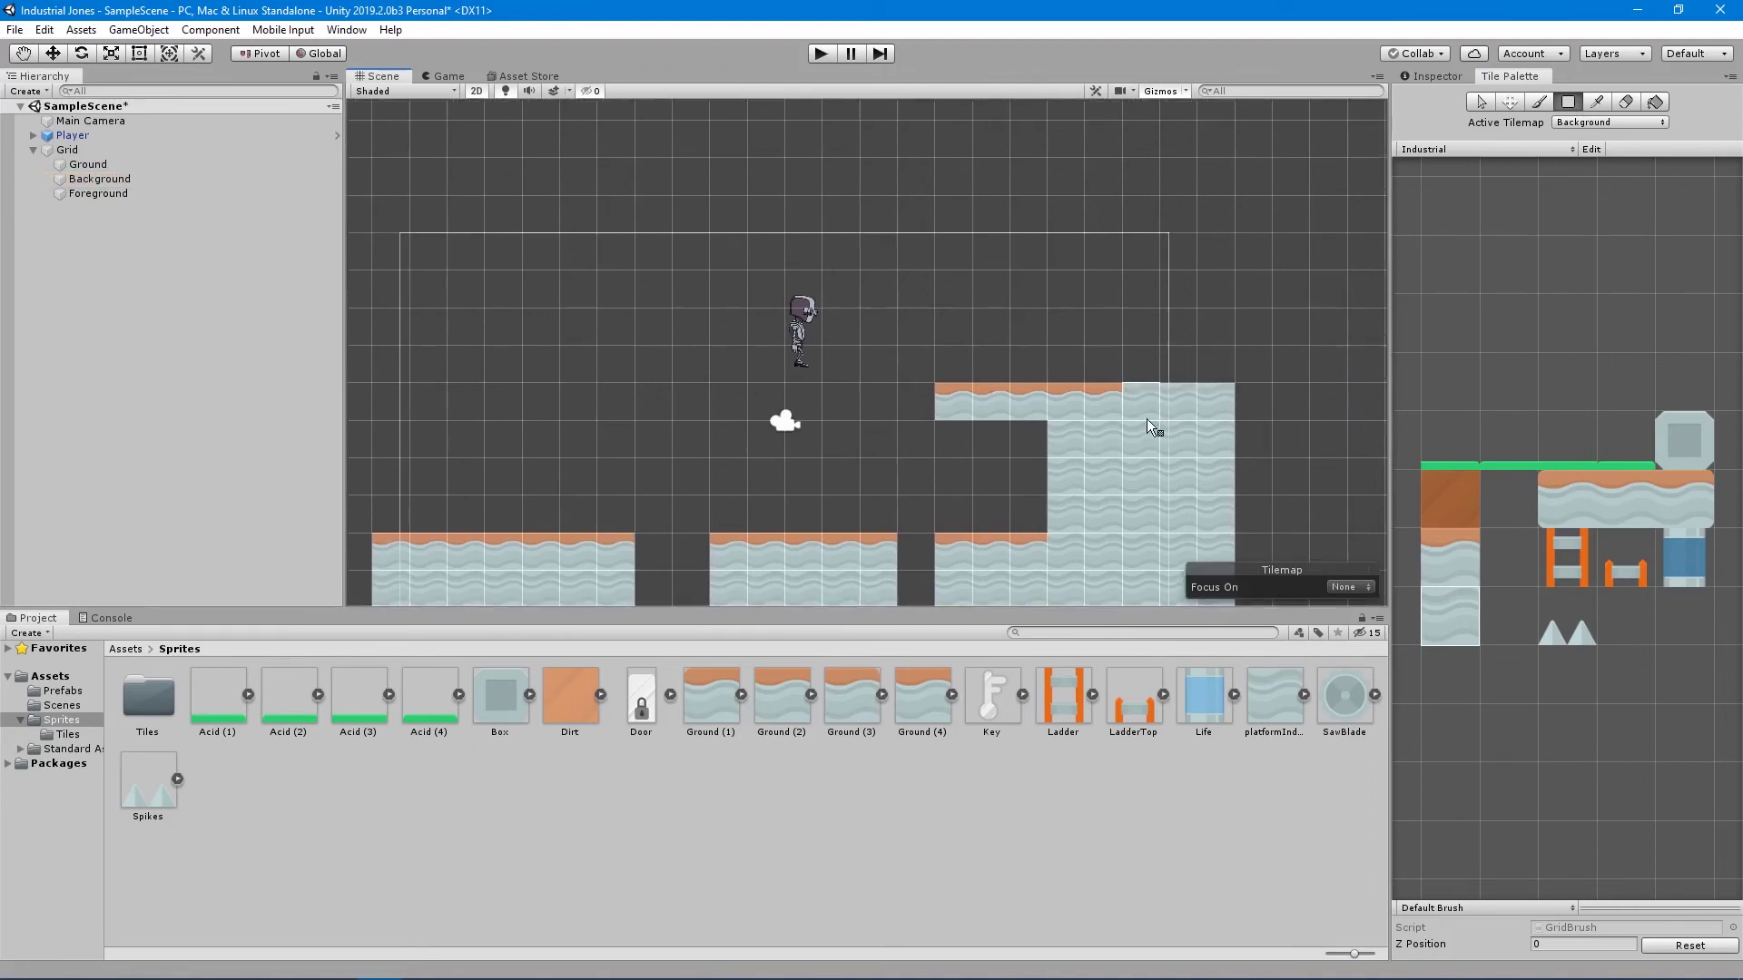
{"action": "key", "text": "b"}
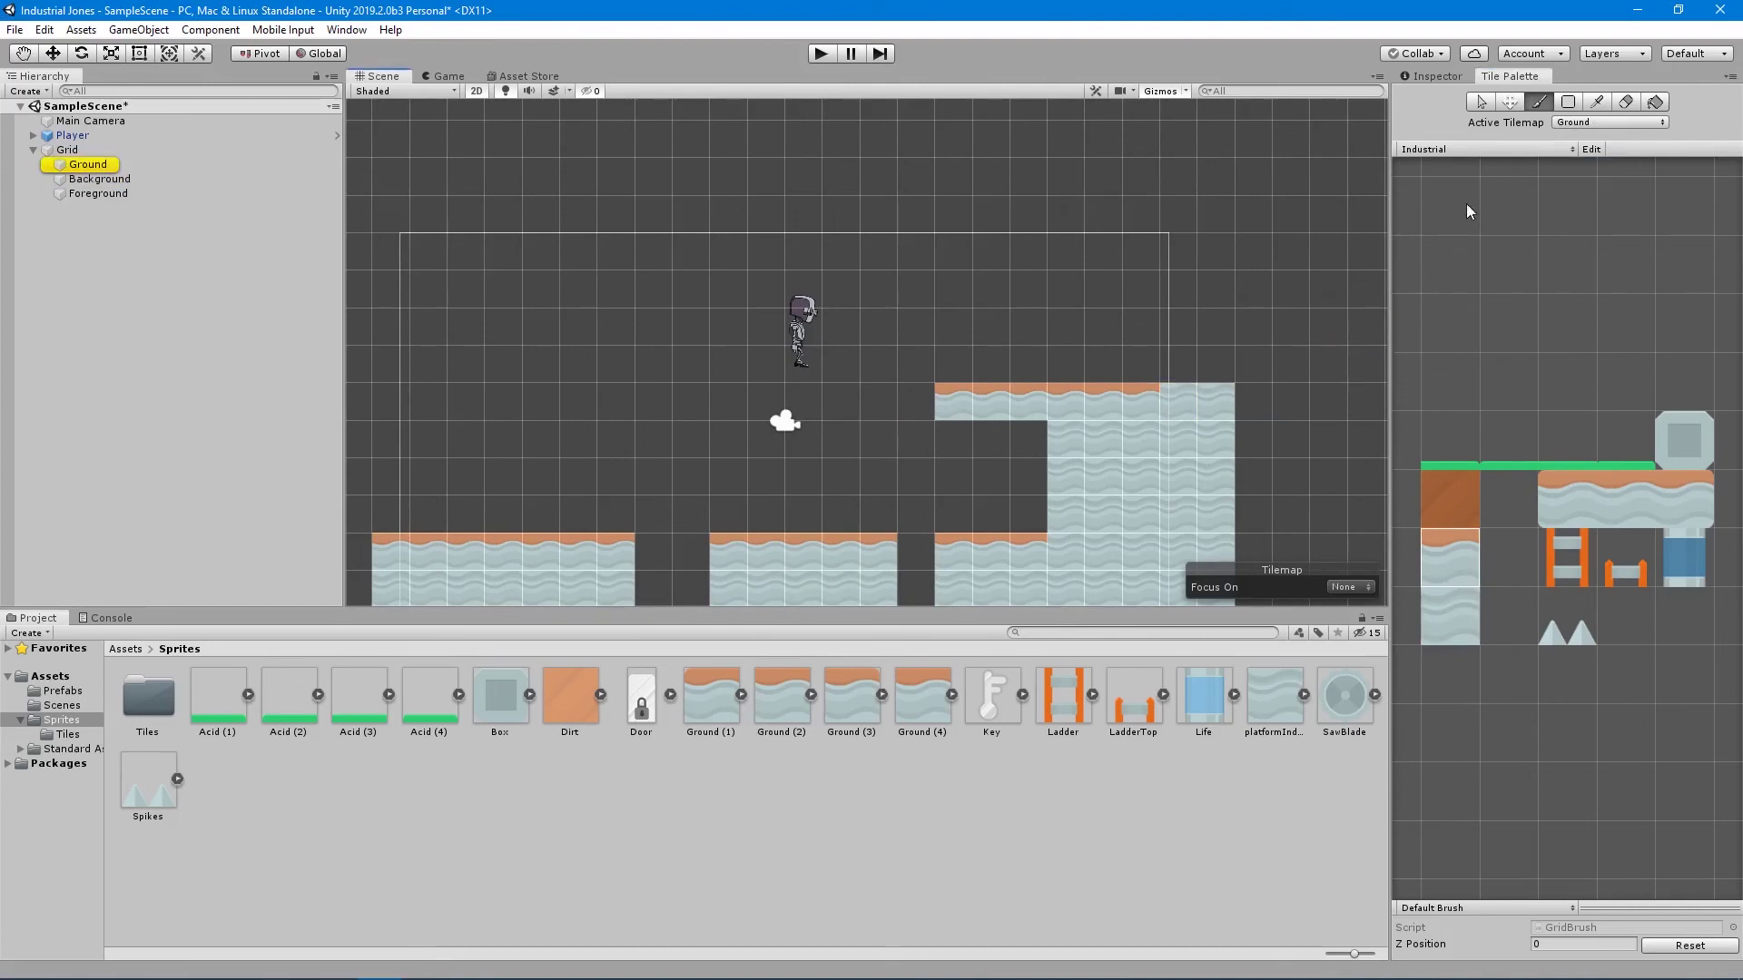
{"action": "left_click", "coordinate": [1609, 121]}
{"action": "left_click", "coordinate": [1598, 155]}
{"action": "left_click", "coordinate": [1626, 102]}
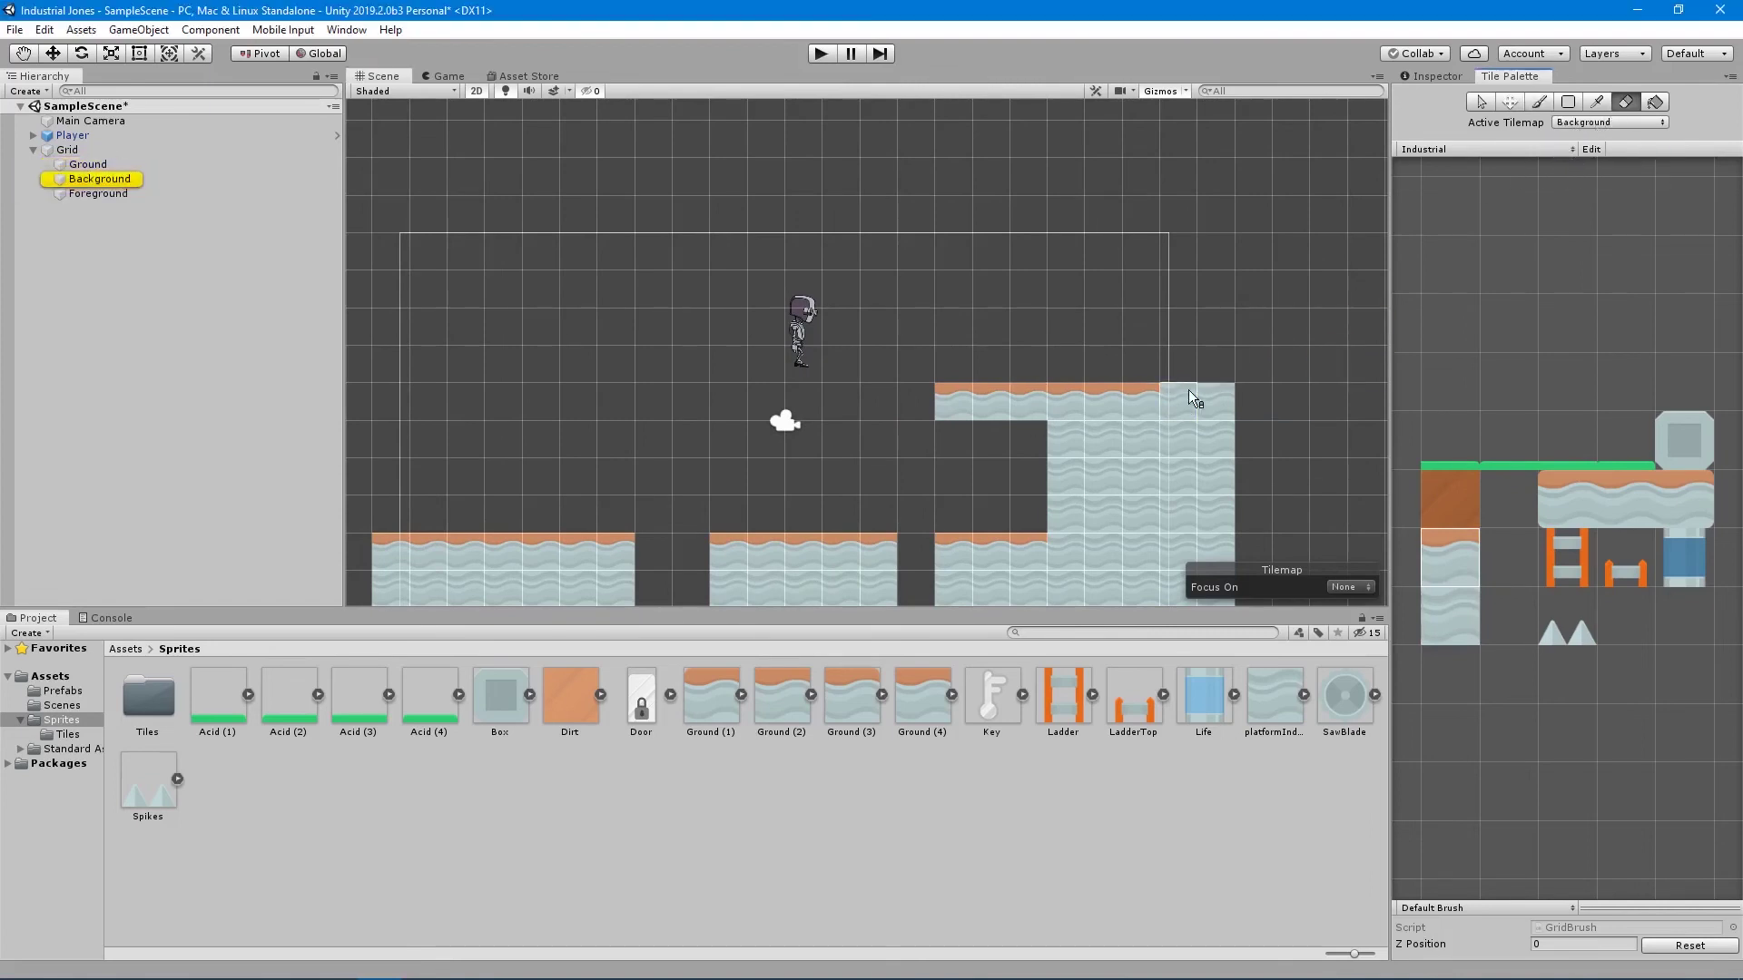
On the Ground tilemap, paint a stack of box tiles two wide and three high on the left end of the upper ledge.
{"action": "left_click", "coordinate": [1602, 122]}
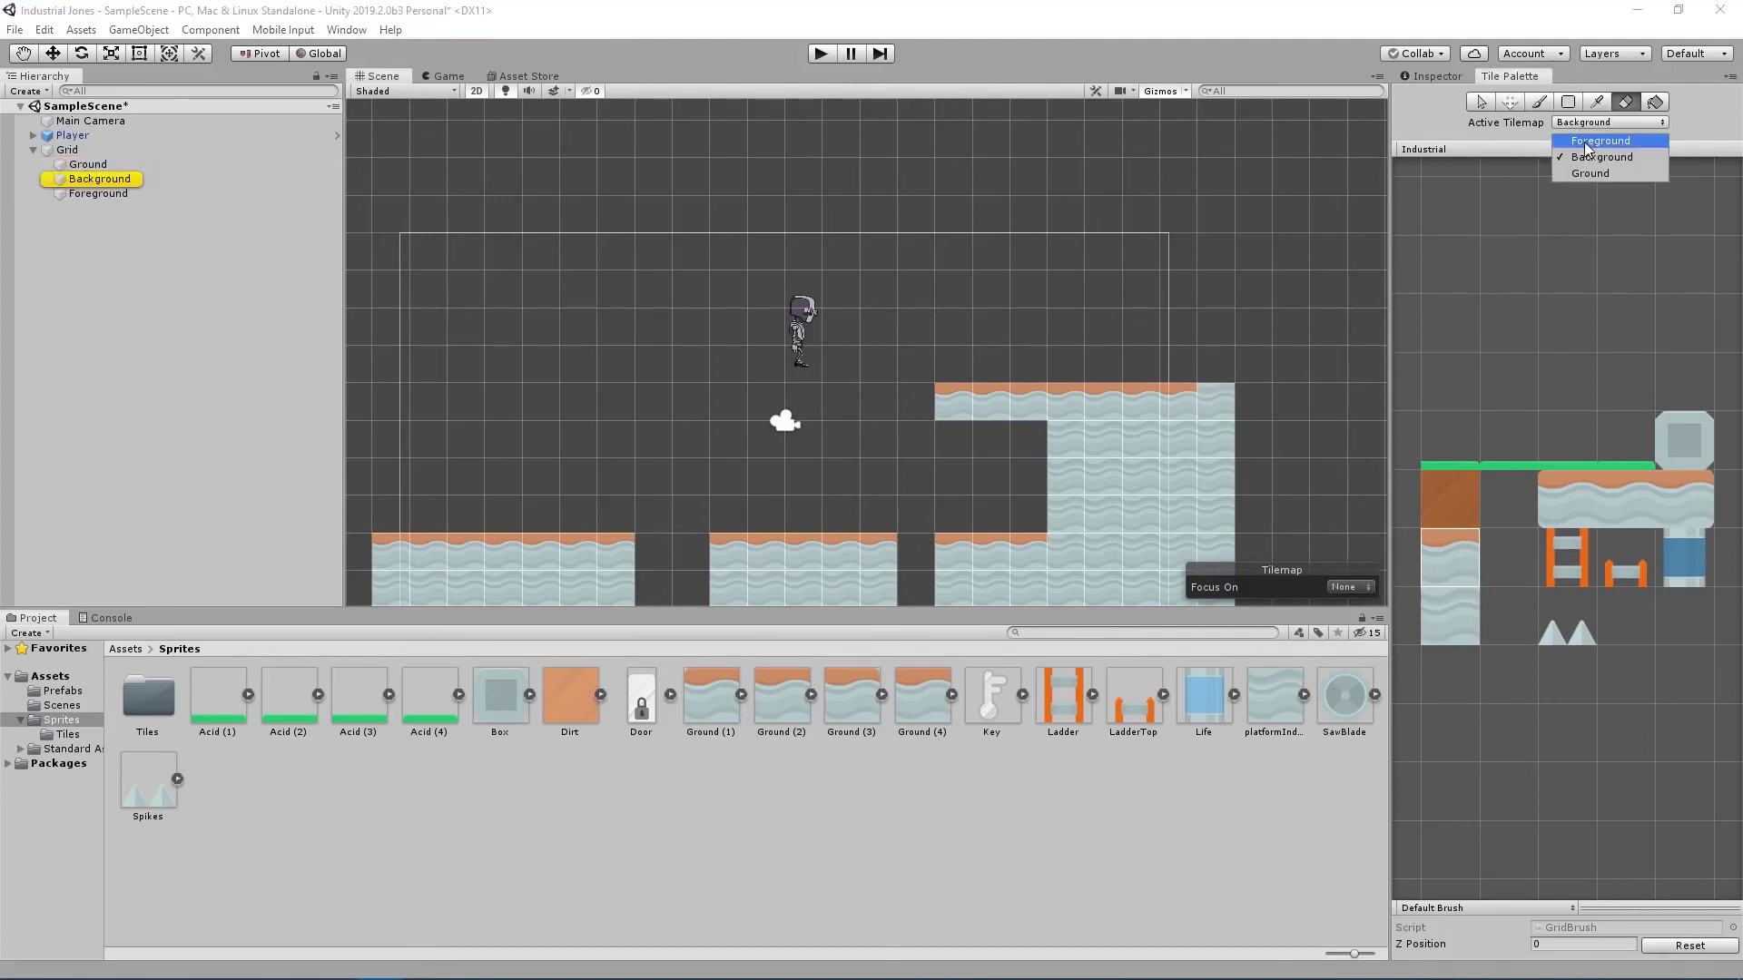
{"action": "left_click", "coordinate": [1589, 171]}
{"action": "middle_click_drag", "start_coordinate": [832, 376], "coordinate": [979, 321]}
{"action": "left_click", "coordinate": [1609, 122]}
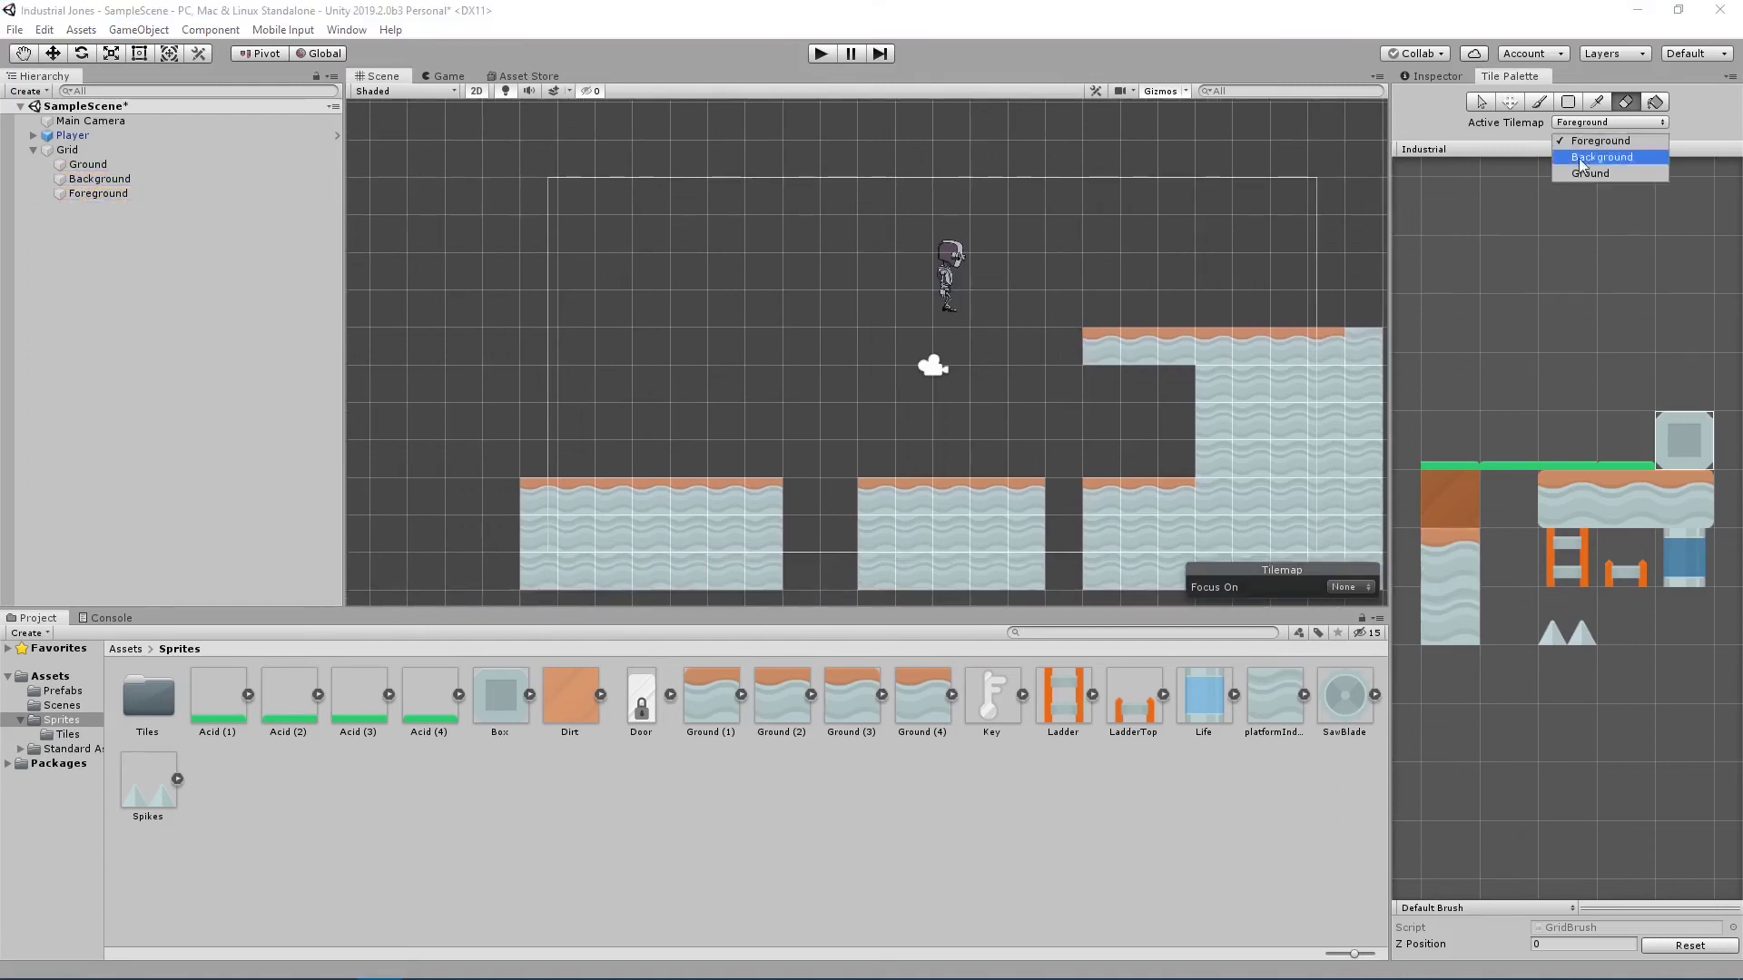
{"action": "left_click", "coordinate": [1597, 140]}
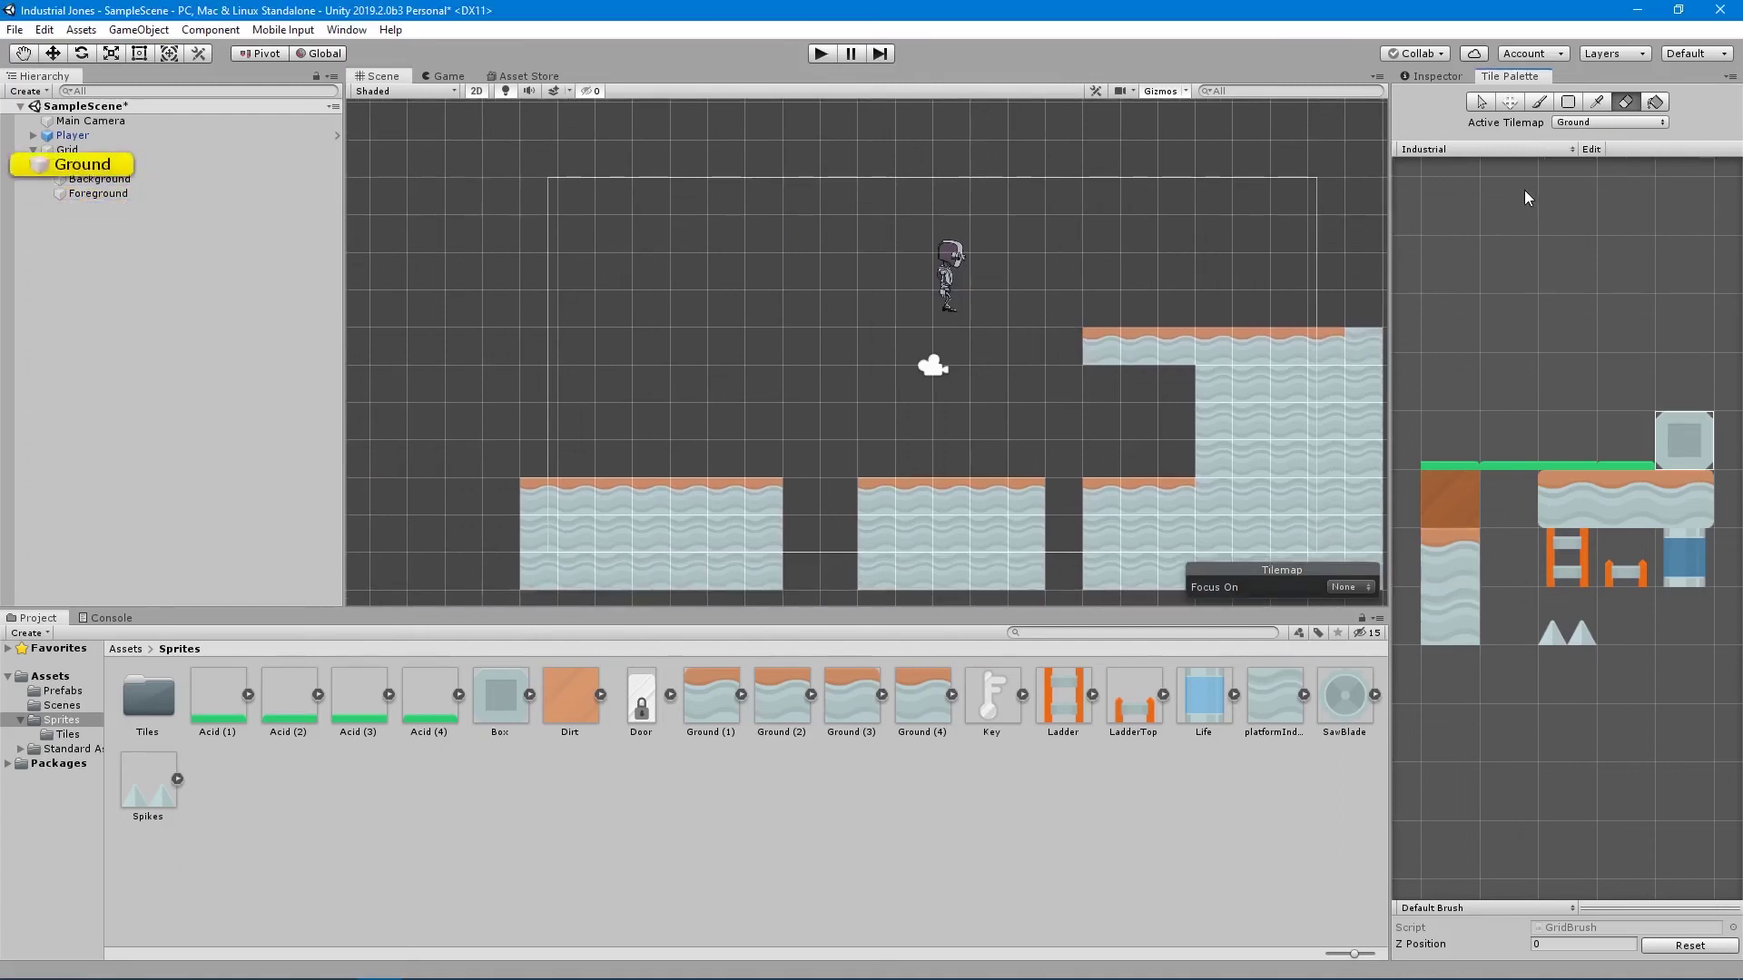
{"action": "left_click", "coordinate": [1540, 101]}
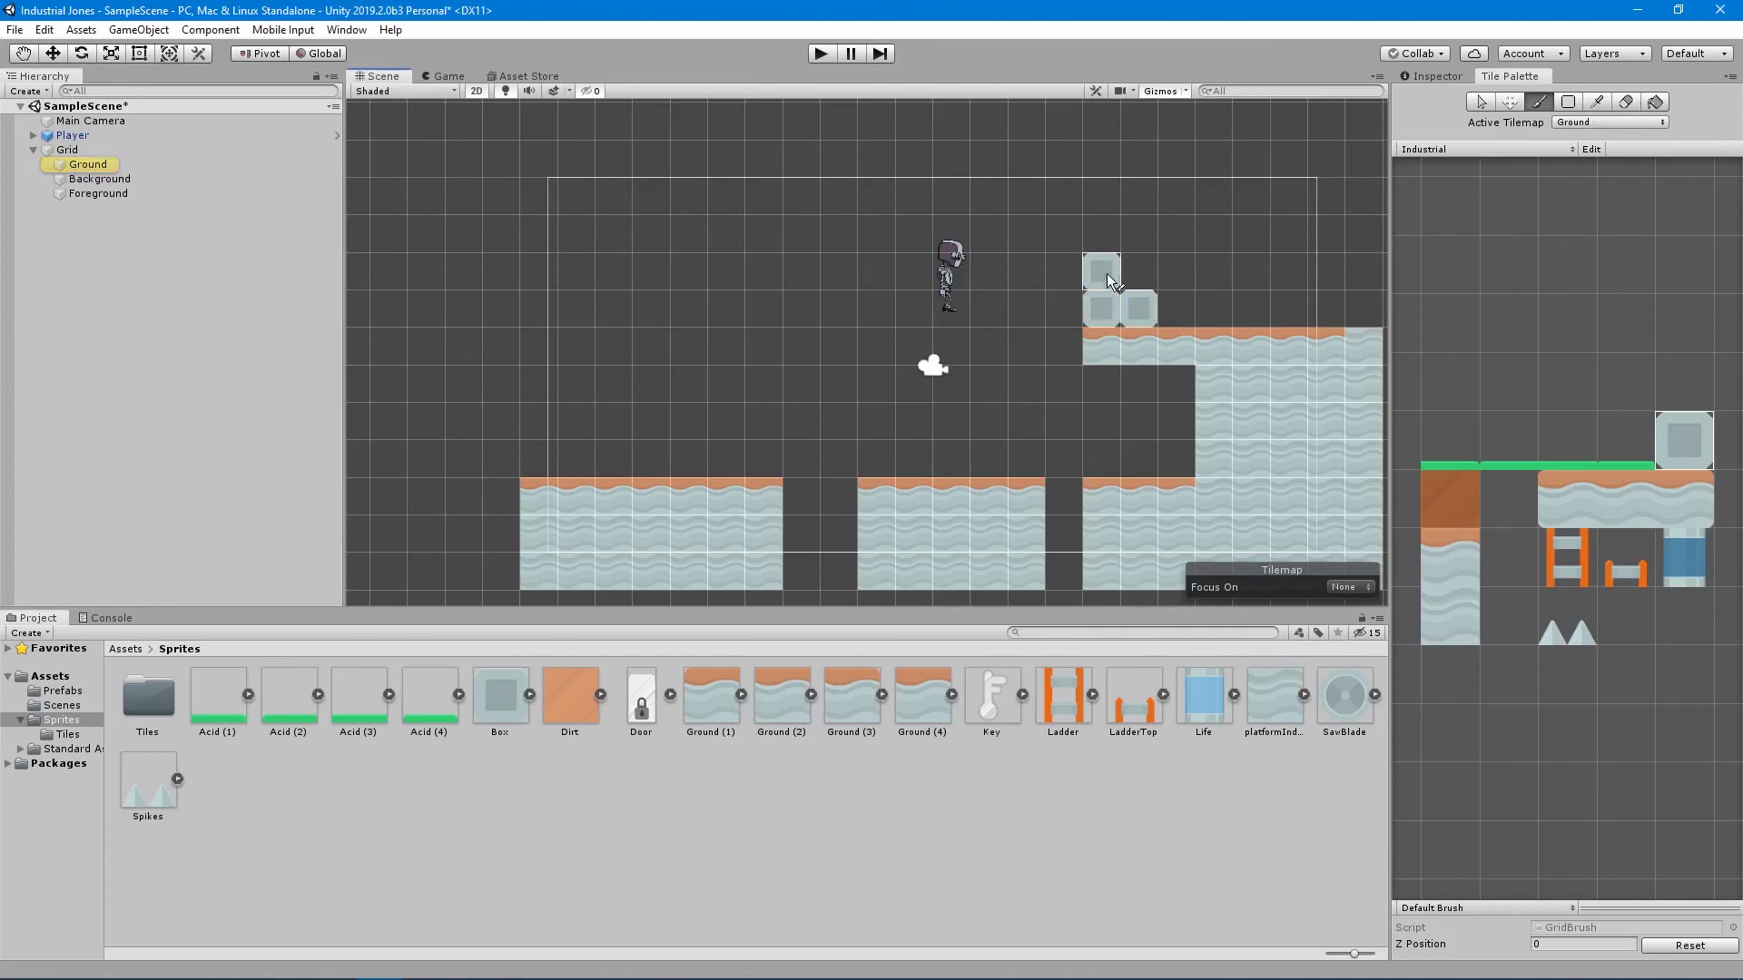
{"action": "mouse_move", "coordinate": [1109, 280]}
{"action": "left_mouse_down"}
{"action": "mouse_move", "coordinate": [1138, 271]}
{"action": "mouse_move", "coordinate": [1138, 234]}
{"action": "left_mouse_up"}
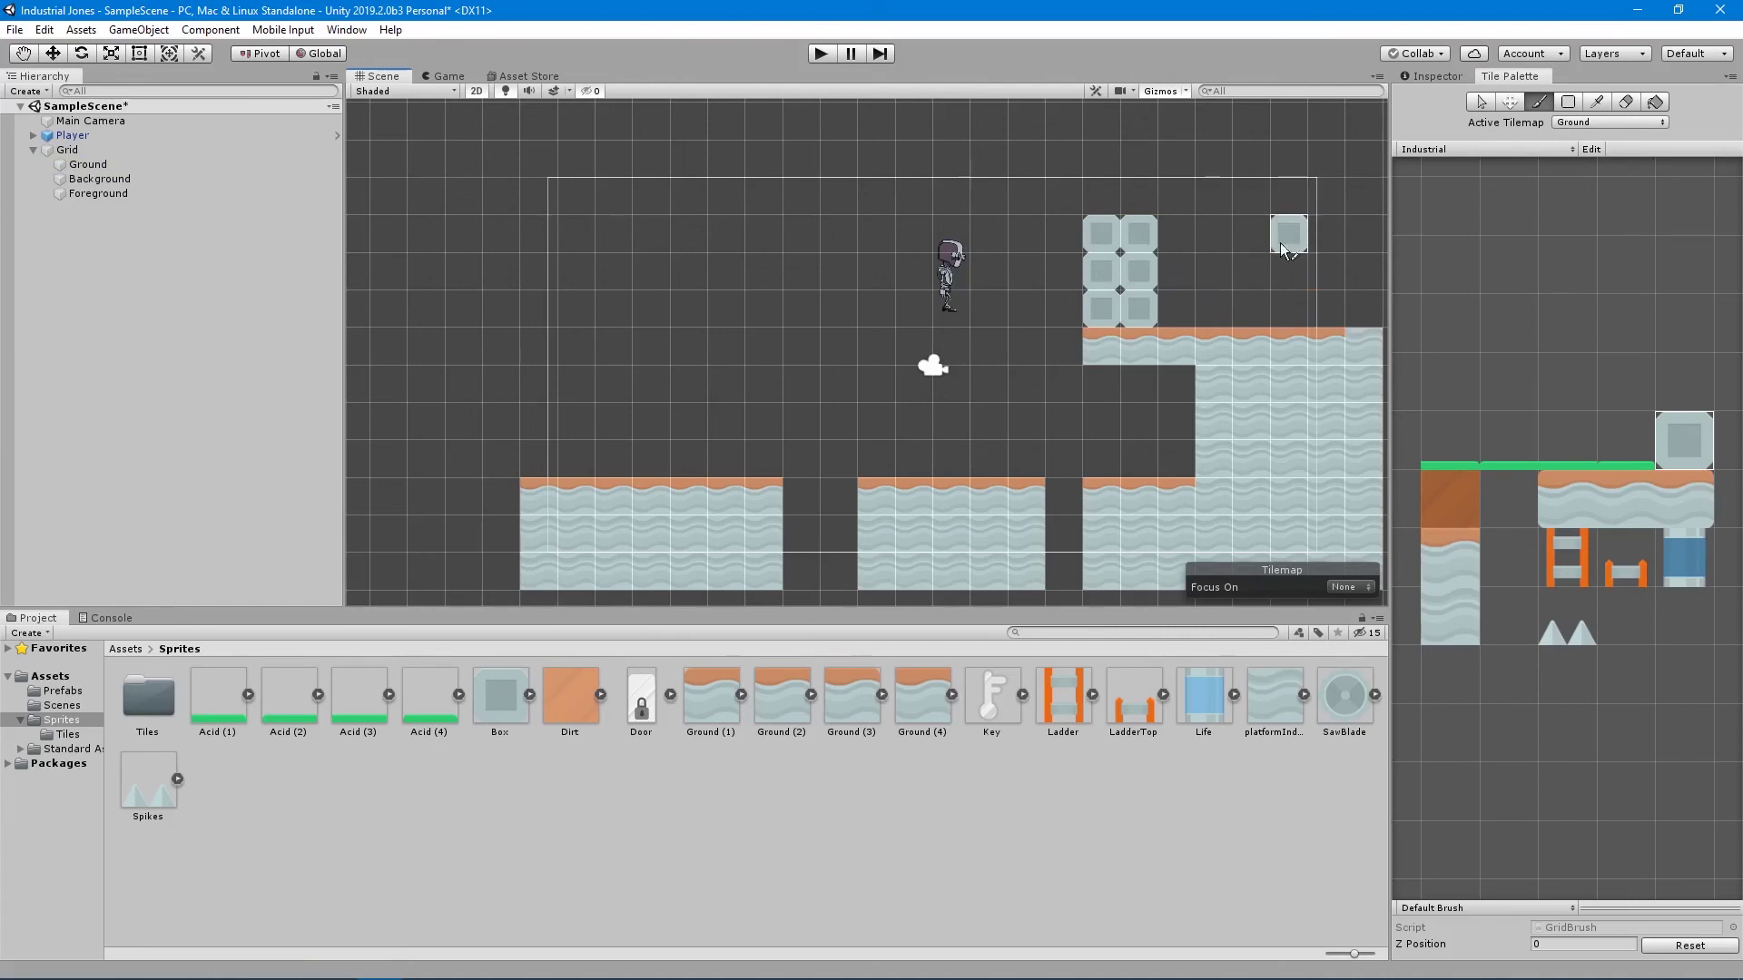
Paint a two-tile-thick ceiling of plain wavy tiles across the level just above the boxes, erasing the extra tiles on top.
{"action": "middle_click_drag", "start_coordinate": [1121, 459], "coordinate": [1044, 266]}
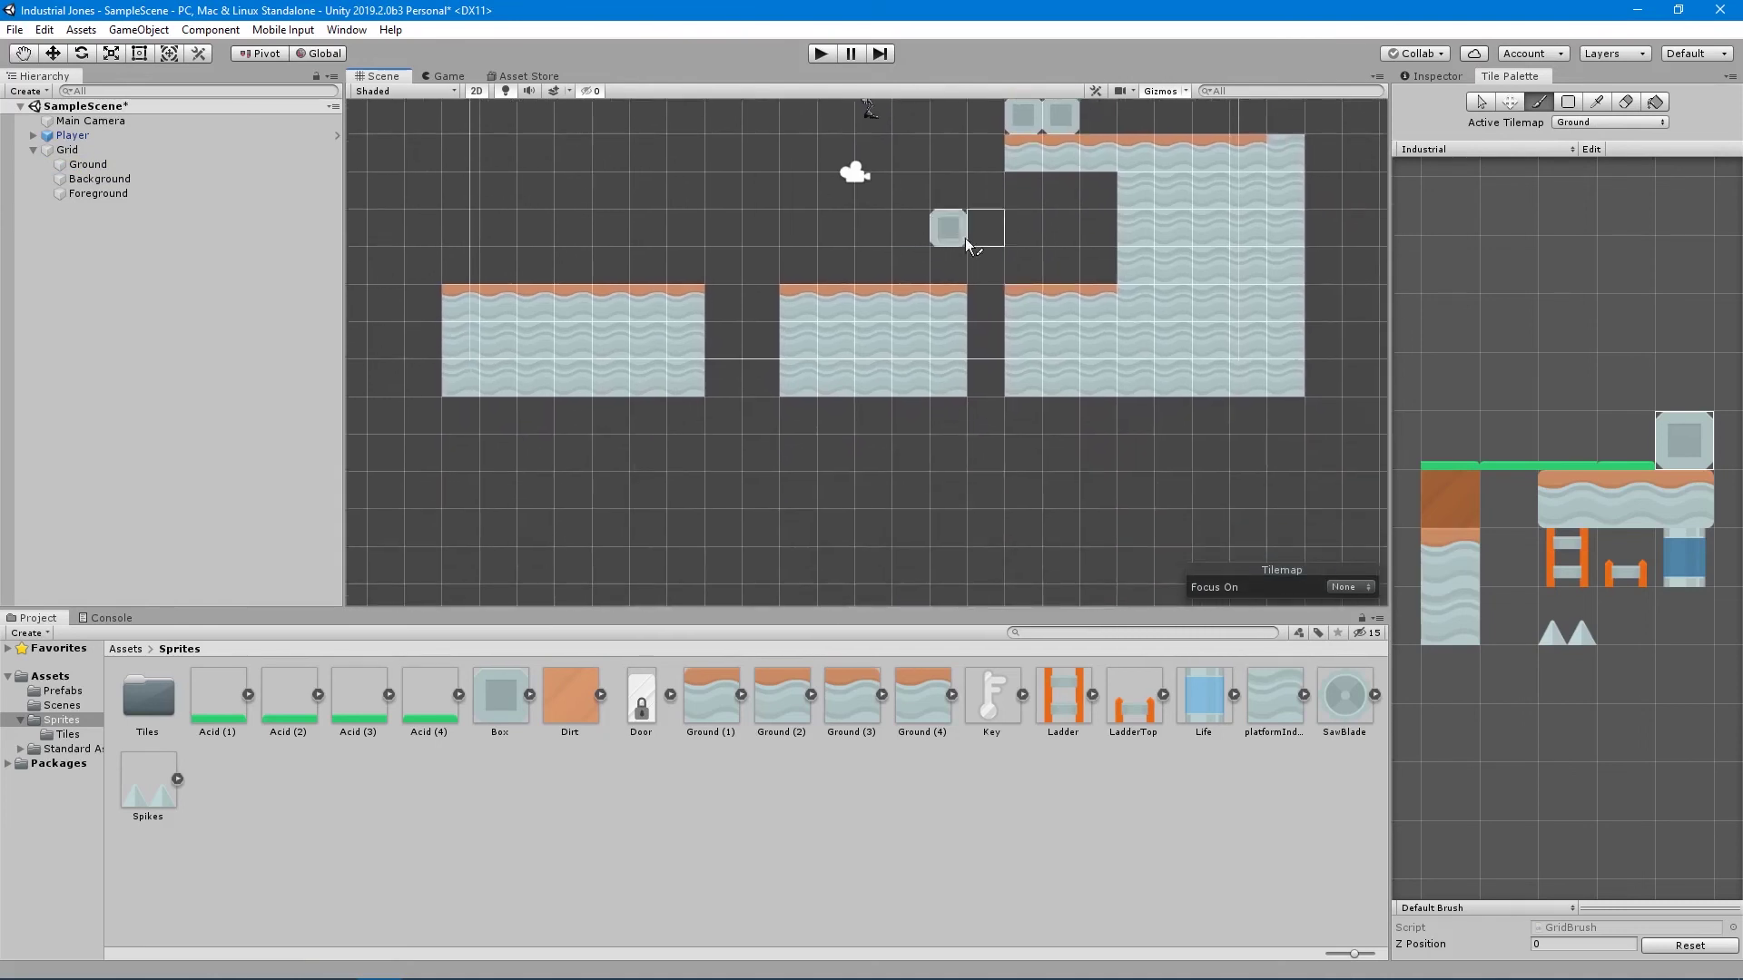
{"action": "middle_click_drag", "start_coordinate": [1191, 438], "coordinate": [963, 558]}
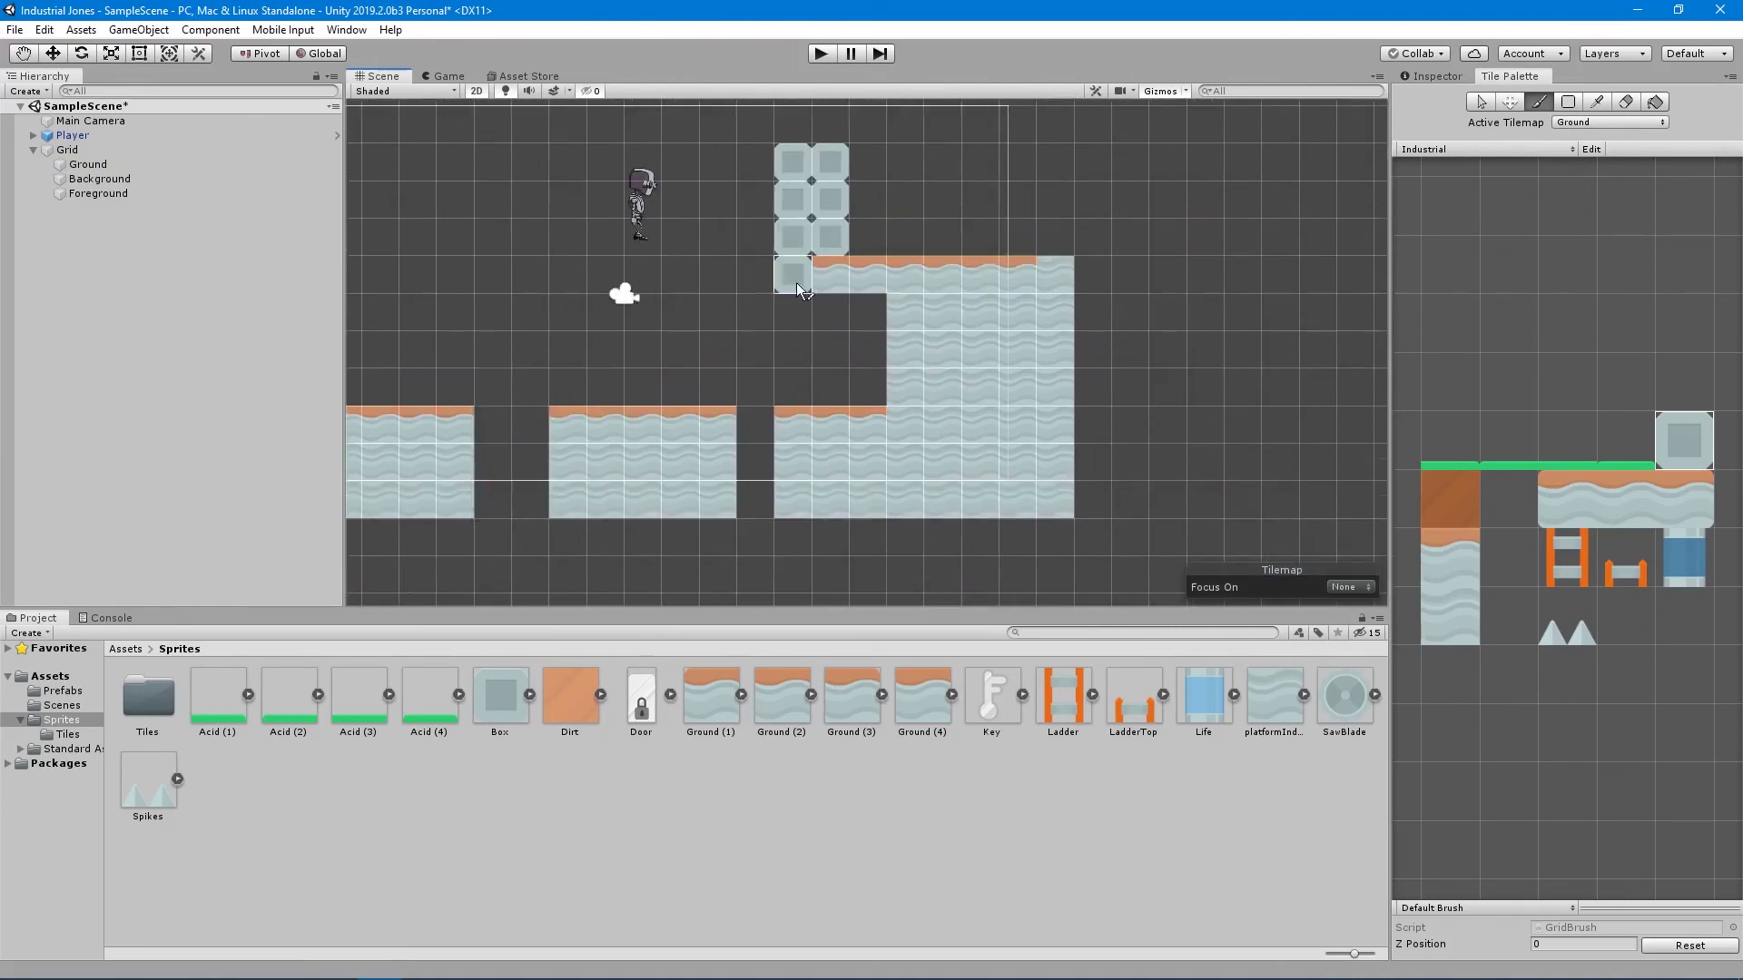
{"action": "middle_click_drag", "start_coordinate": [1092, 408], "coordinate": [1194, 493]}
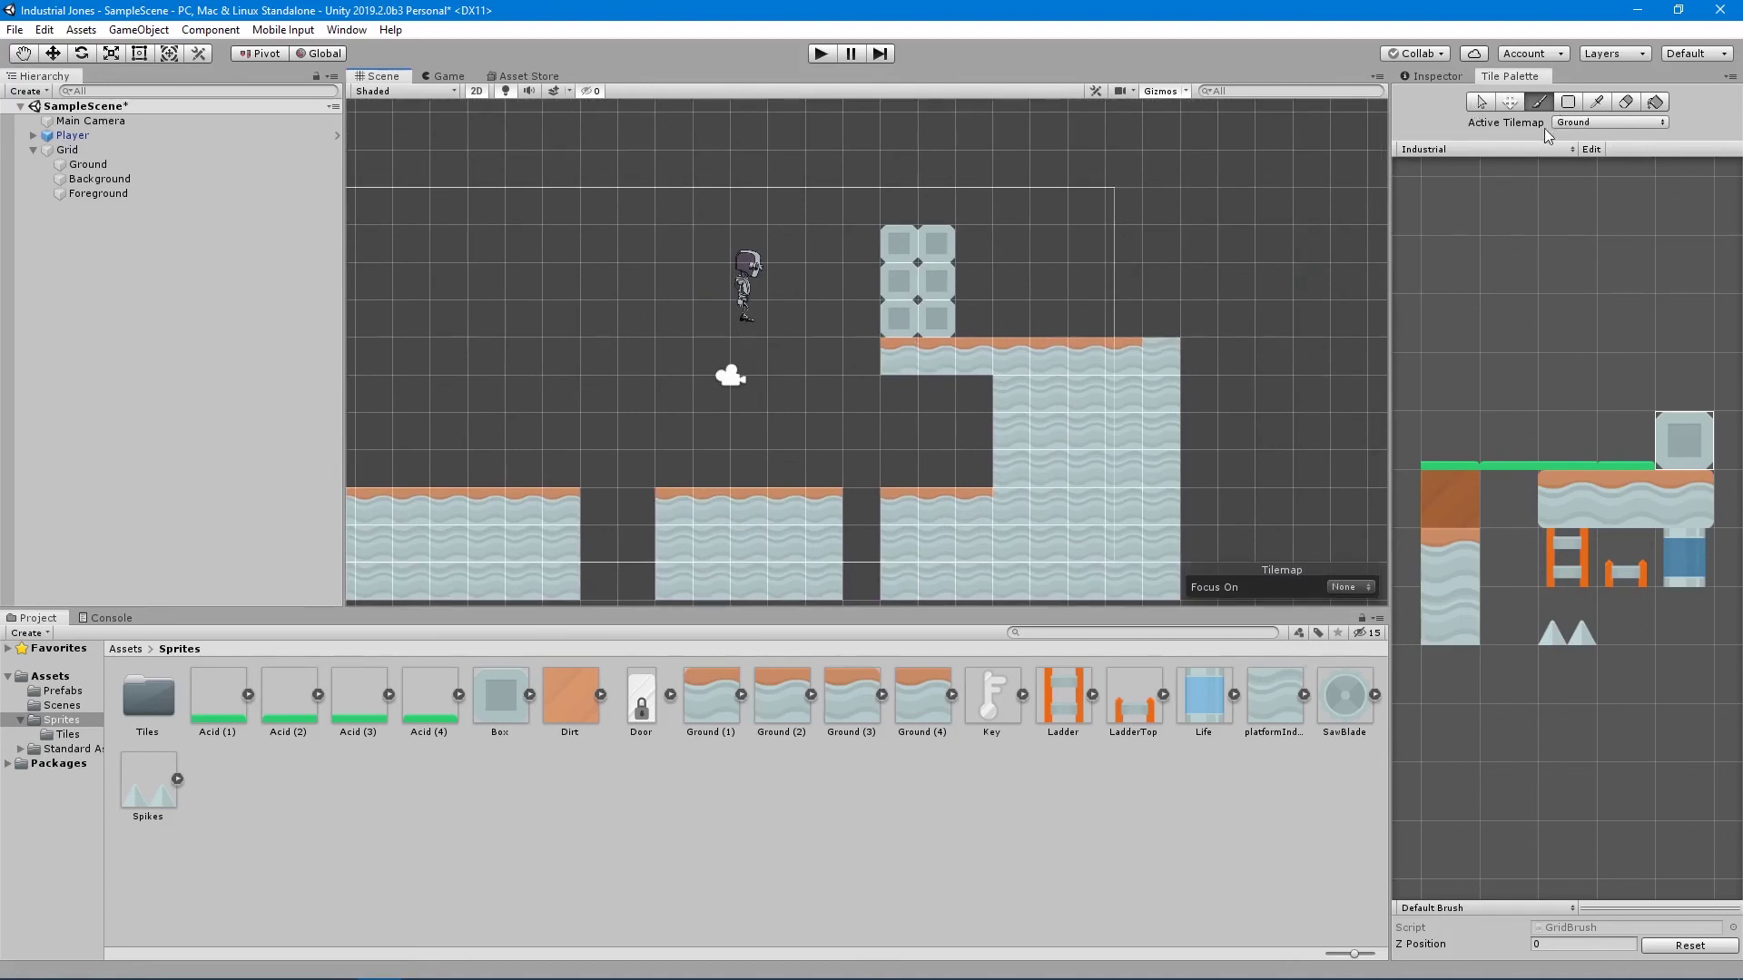
{"action": "left_click", "coordinate": [1436, 614]}
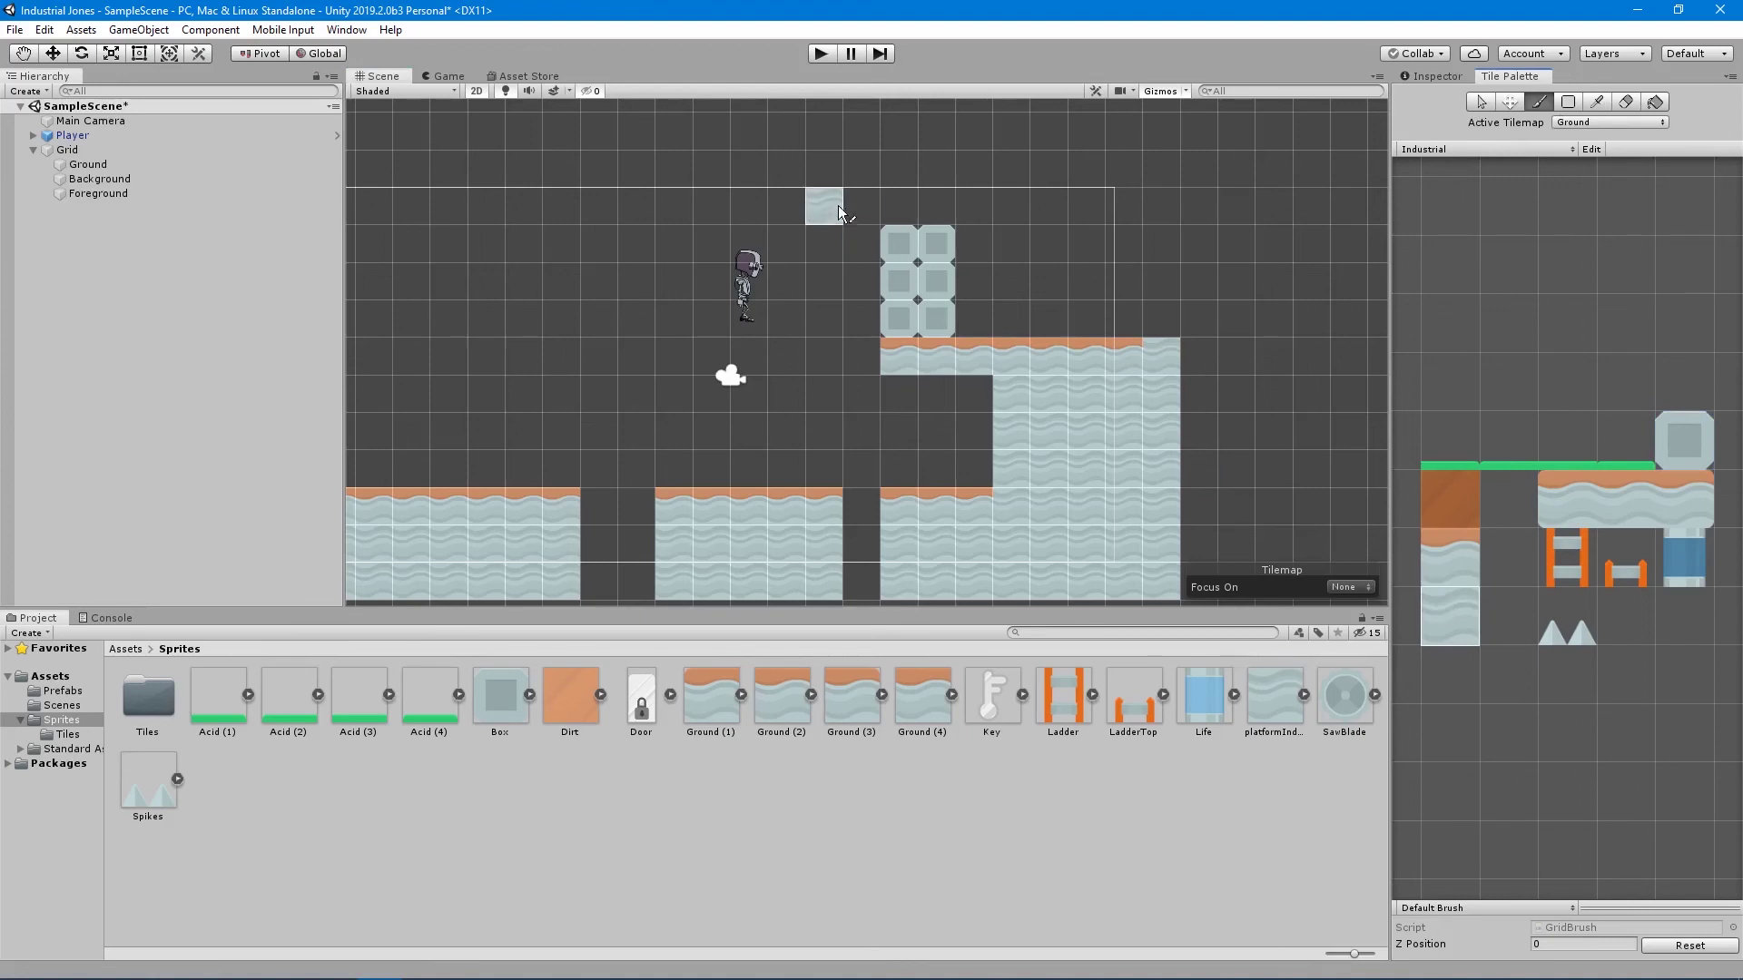
{"action": "left_click_drag", "start_coordinate": [824, 205], "coordinate": [1082, 205]}
{"action": "mouse_move", "coordinate": [844, 186]}
{"action": "left_mouse_down"}
{"action": "mouse_move", "coordinate": [1161, 185]}
{"action": "mouse_move", "coordinate": [1128, 202]}
{"action": "left_mouse_up"}
{"action": "middle_click_drag", "start_coordinate": [738, 241], "coordinate": [940, 253]}
{"action": "mouse_move", "coordinate": [998, 218]}
{"action": "left_mouse_down"}
{"action": "mouse_move", "coordinate": [563, 211]}
{"action": "mouse_move", "coordinate": [763, 181]}
{"action": "left_mouse_up"}
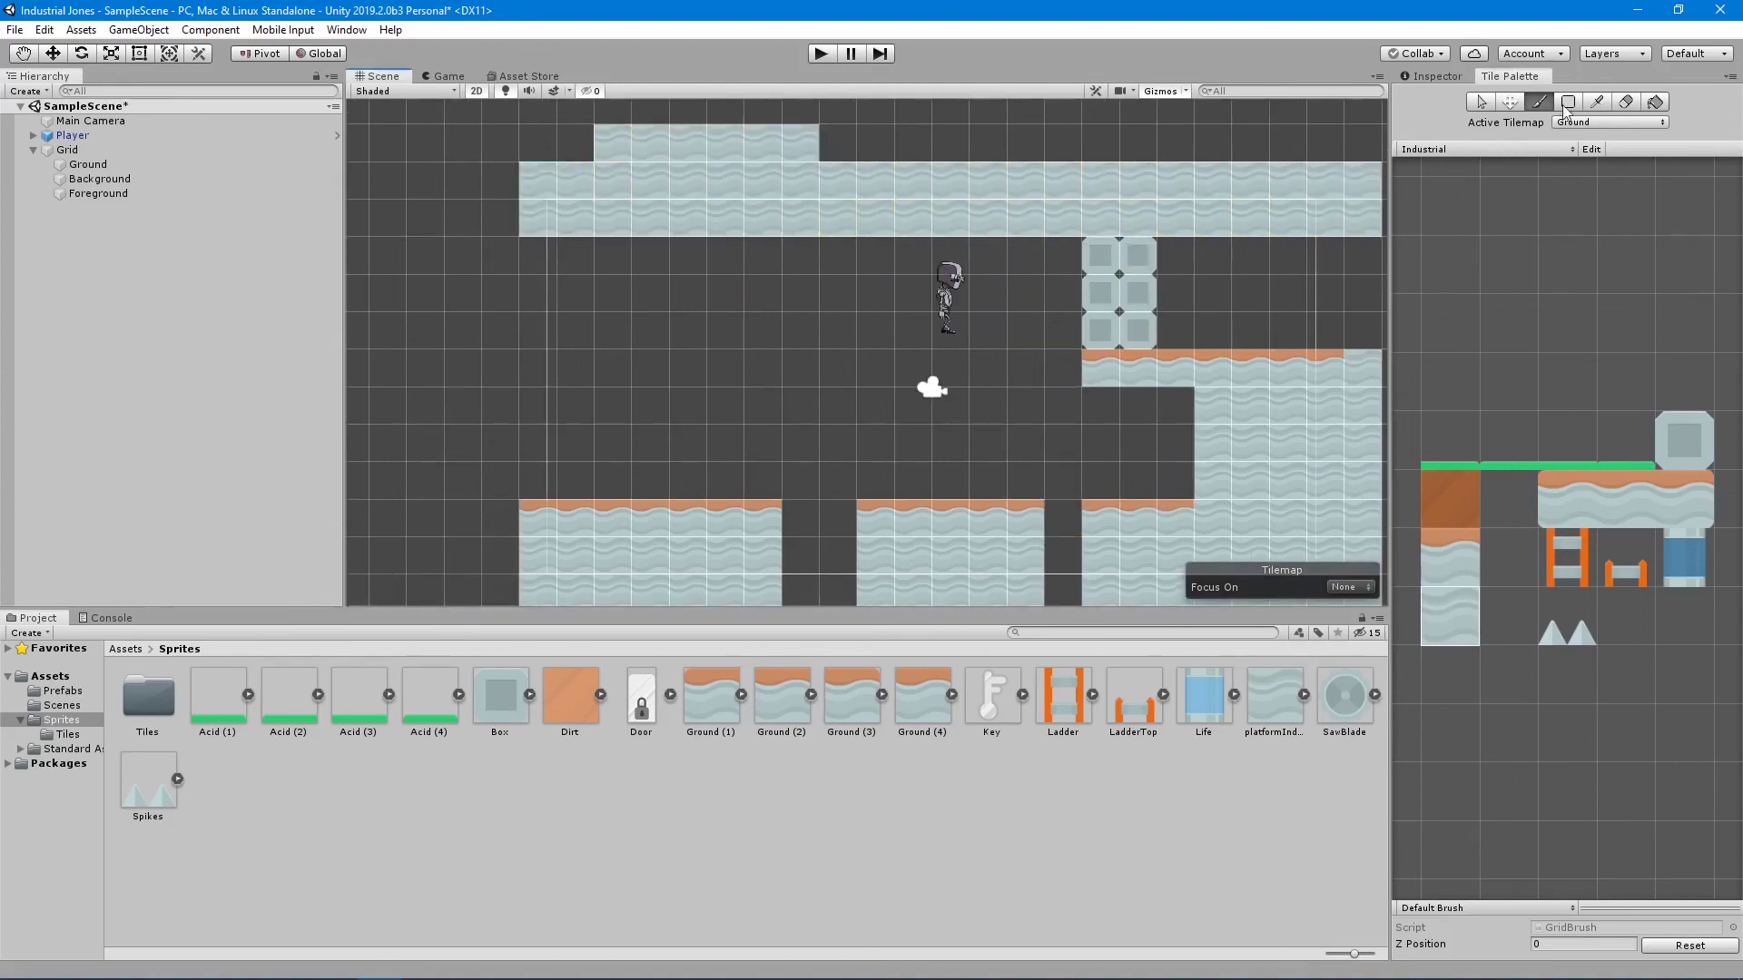
{"action": "left_click", "coordinate": [1625, 102]}
{"action": "left_click_drag", "start_coordinate": [599, 142], "coordinate": [812, 144]}
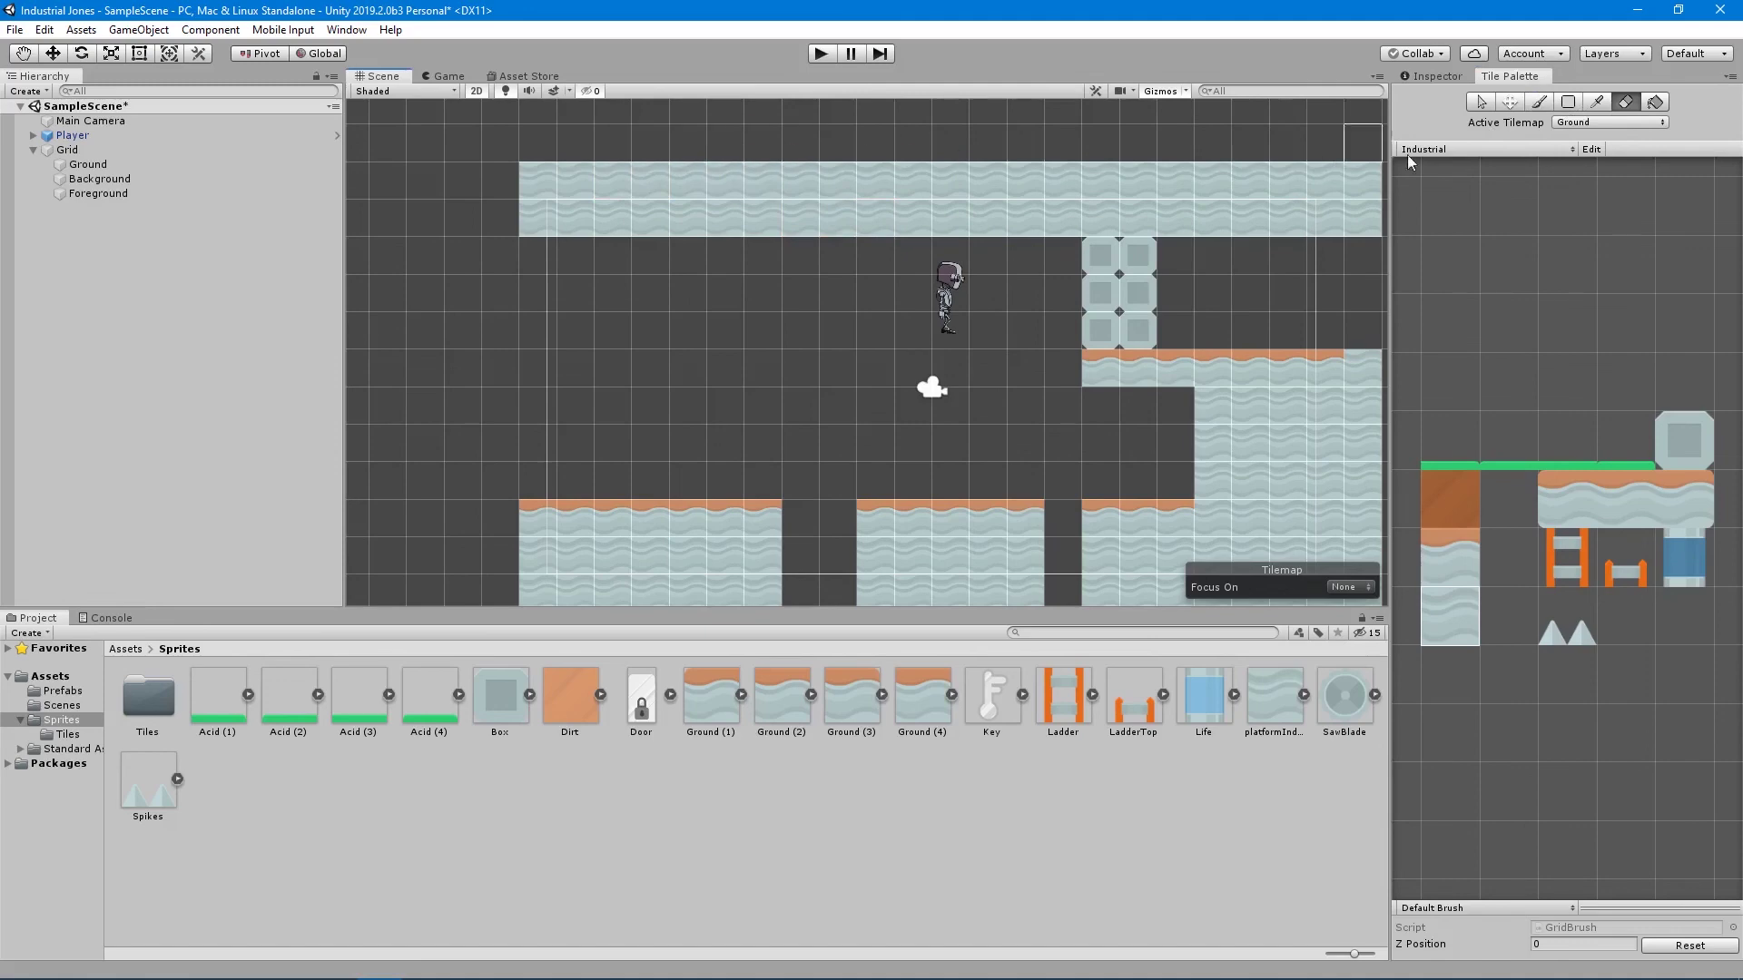
Box-fill a 12-tile orange-topped platform beneath the left part of the ceiling, ending beside the player.
{"action": "left_click", "coordinate": [1569, 103]}
{"action": "scroll", "coordinate": [732, 258], "scroll_direction": "down", "scroll_amount": 3}
{"action": "scroll", "coordinate": [949, 379], "scroll_direction": "down", "scroll_amount": 1}
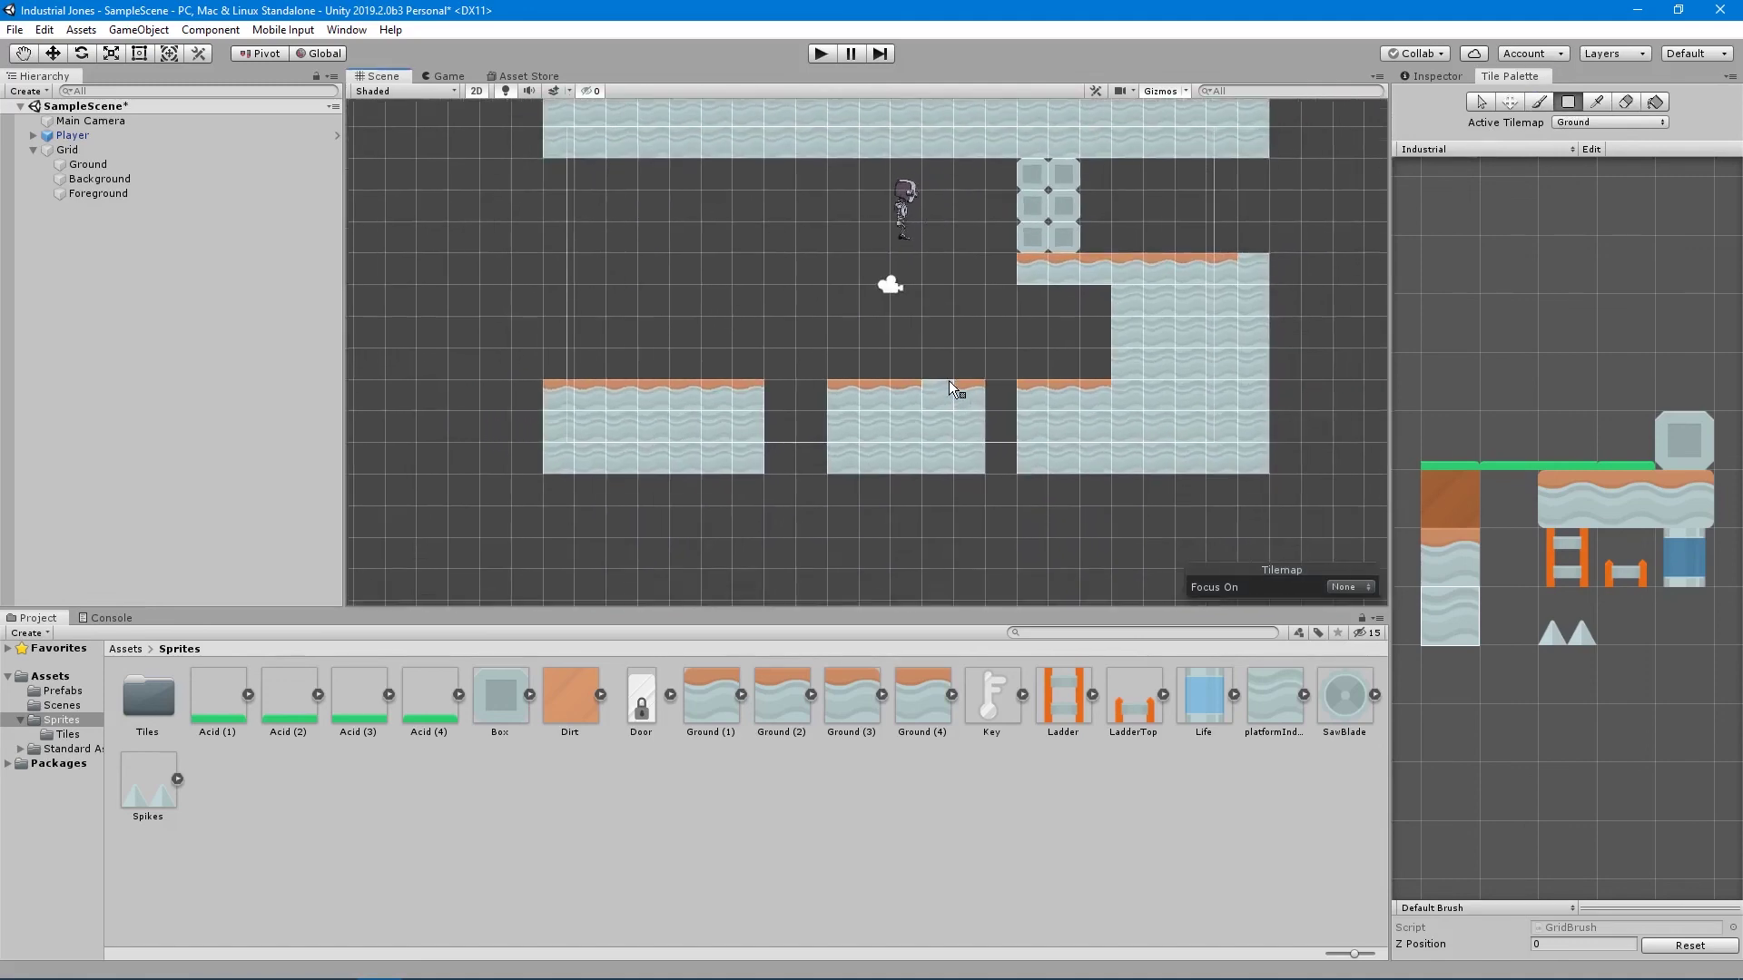
{"action": "scroll", "coordinate": [949, 379], "scroll_direction": "up", "scroll_amount": 1}
{"action": "middle_click_drag", "start_coordinate": [1136, 329], "coordinate": [1098, 384]}
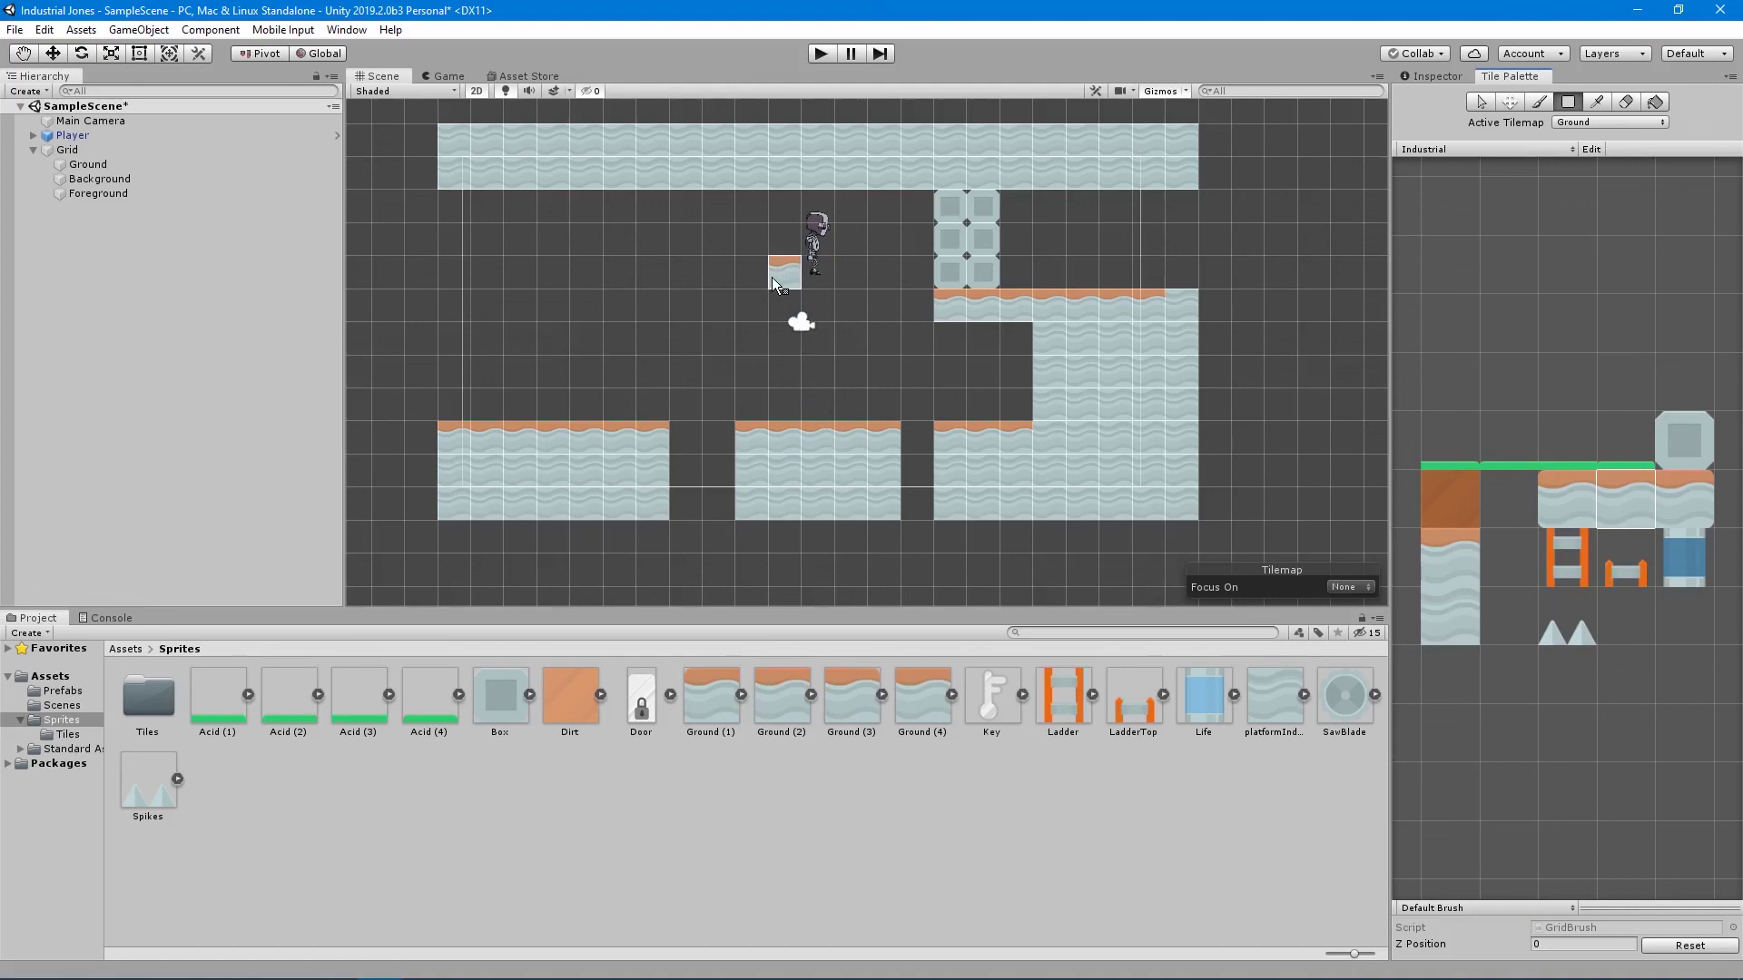
{"action": "left_click_drag", "start_coordinate": [771, 277], "coordinate": [415, 274]}
Fill plain wavy tiles in two steps beneath the left end of the 12-tile platform, six tiles wide and four tiles wide.
{"action": "left_click", "coordinate": [798, 273], "text": "ctrl"}
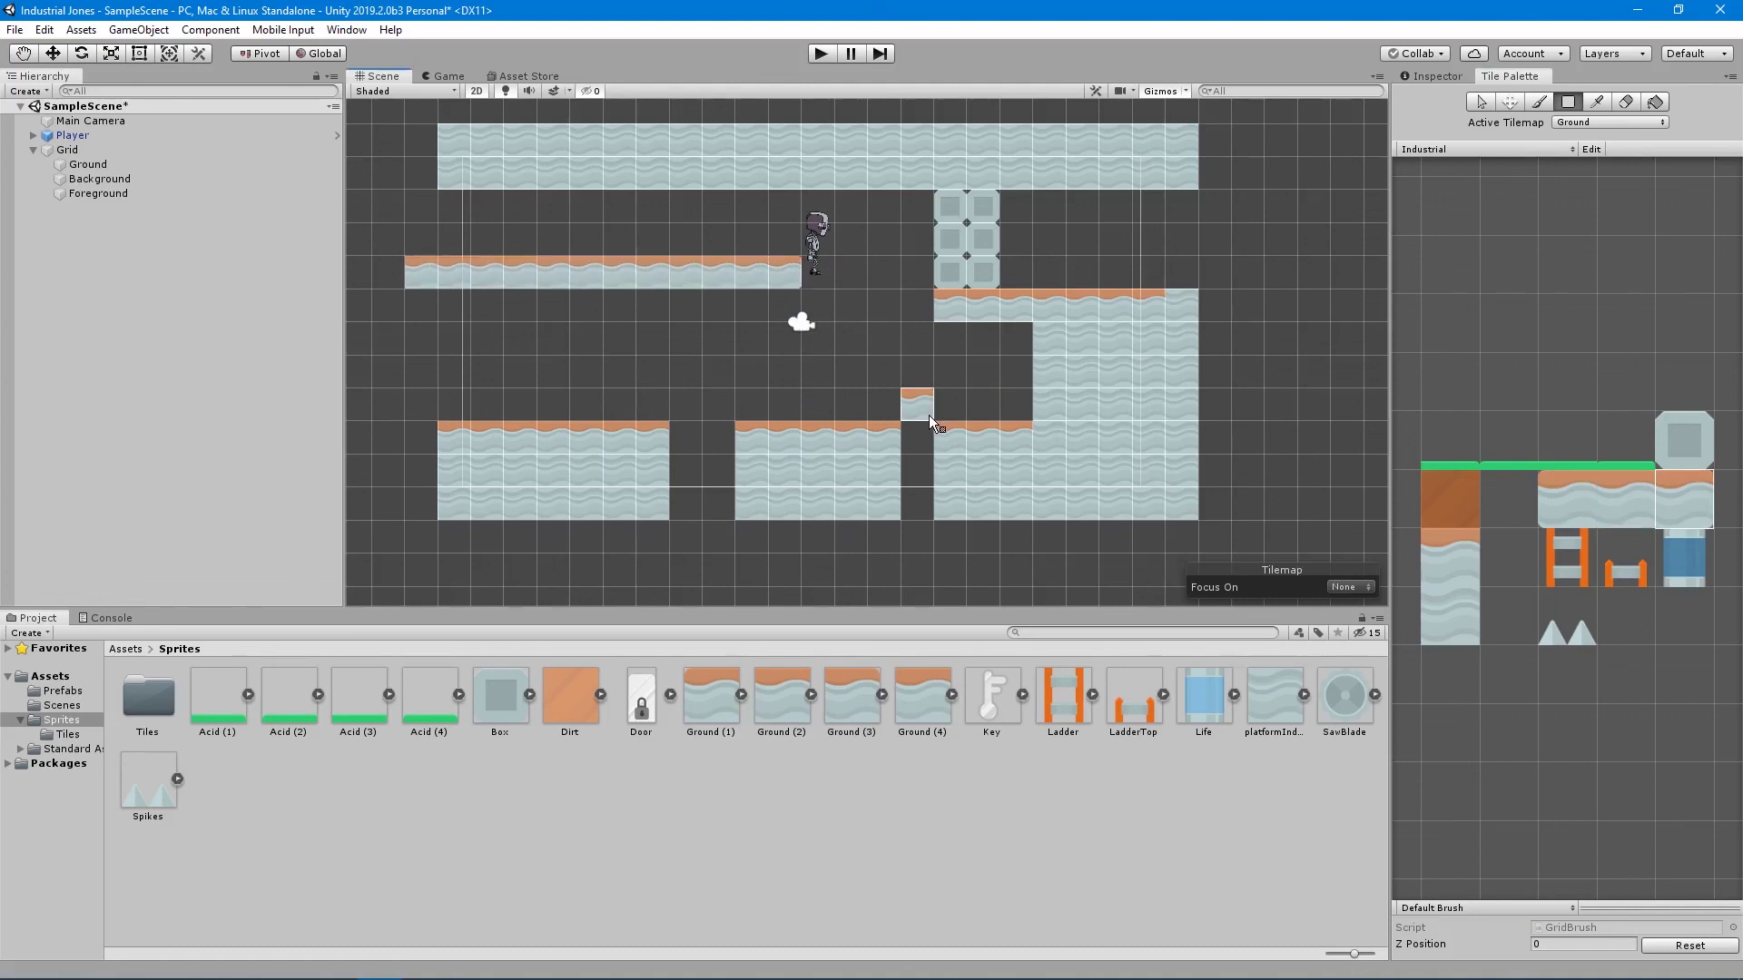
{"action": "left_click", "coordinate": [949, 454], "text": "ctrl"}
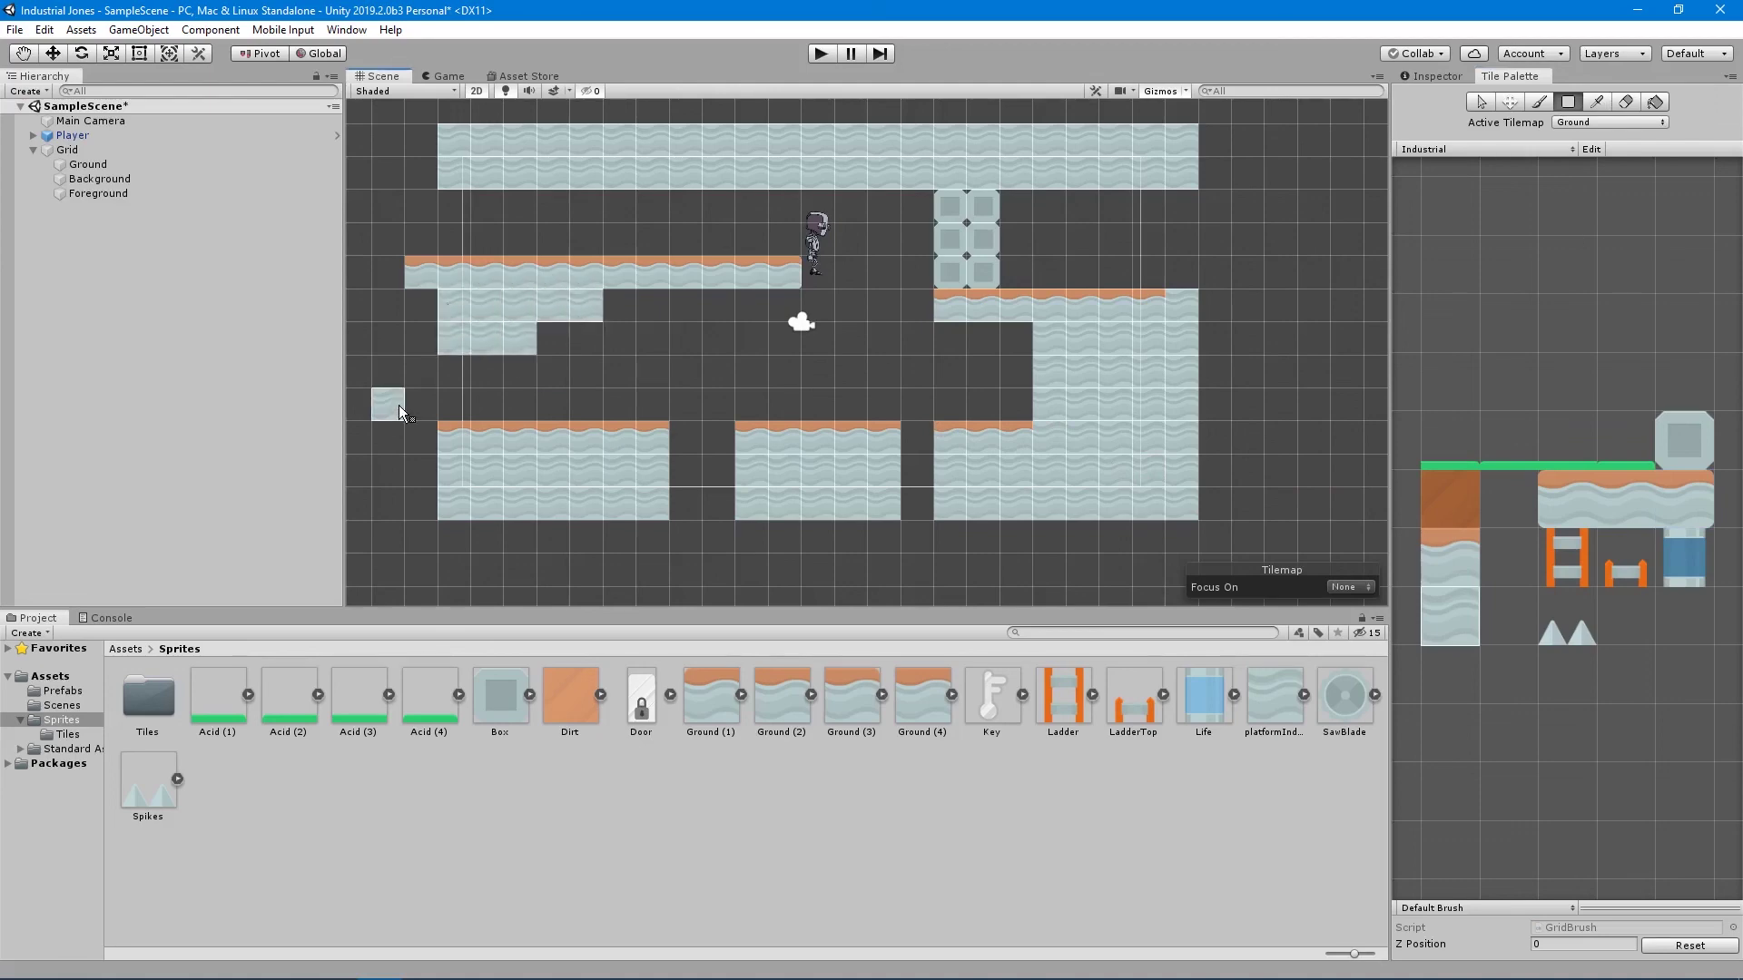
{"action": "left_click_drag", "start_coordinate": [421, 305], "coordinate": [421, 338]}
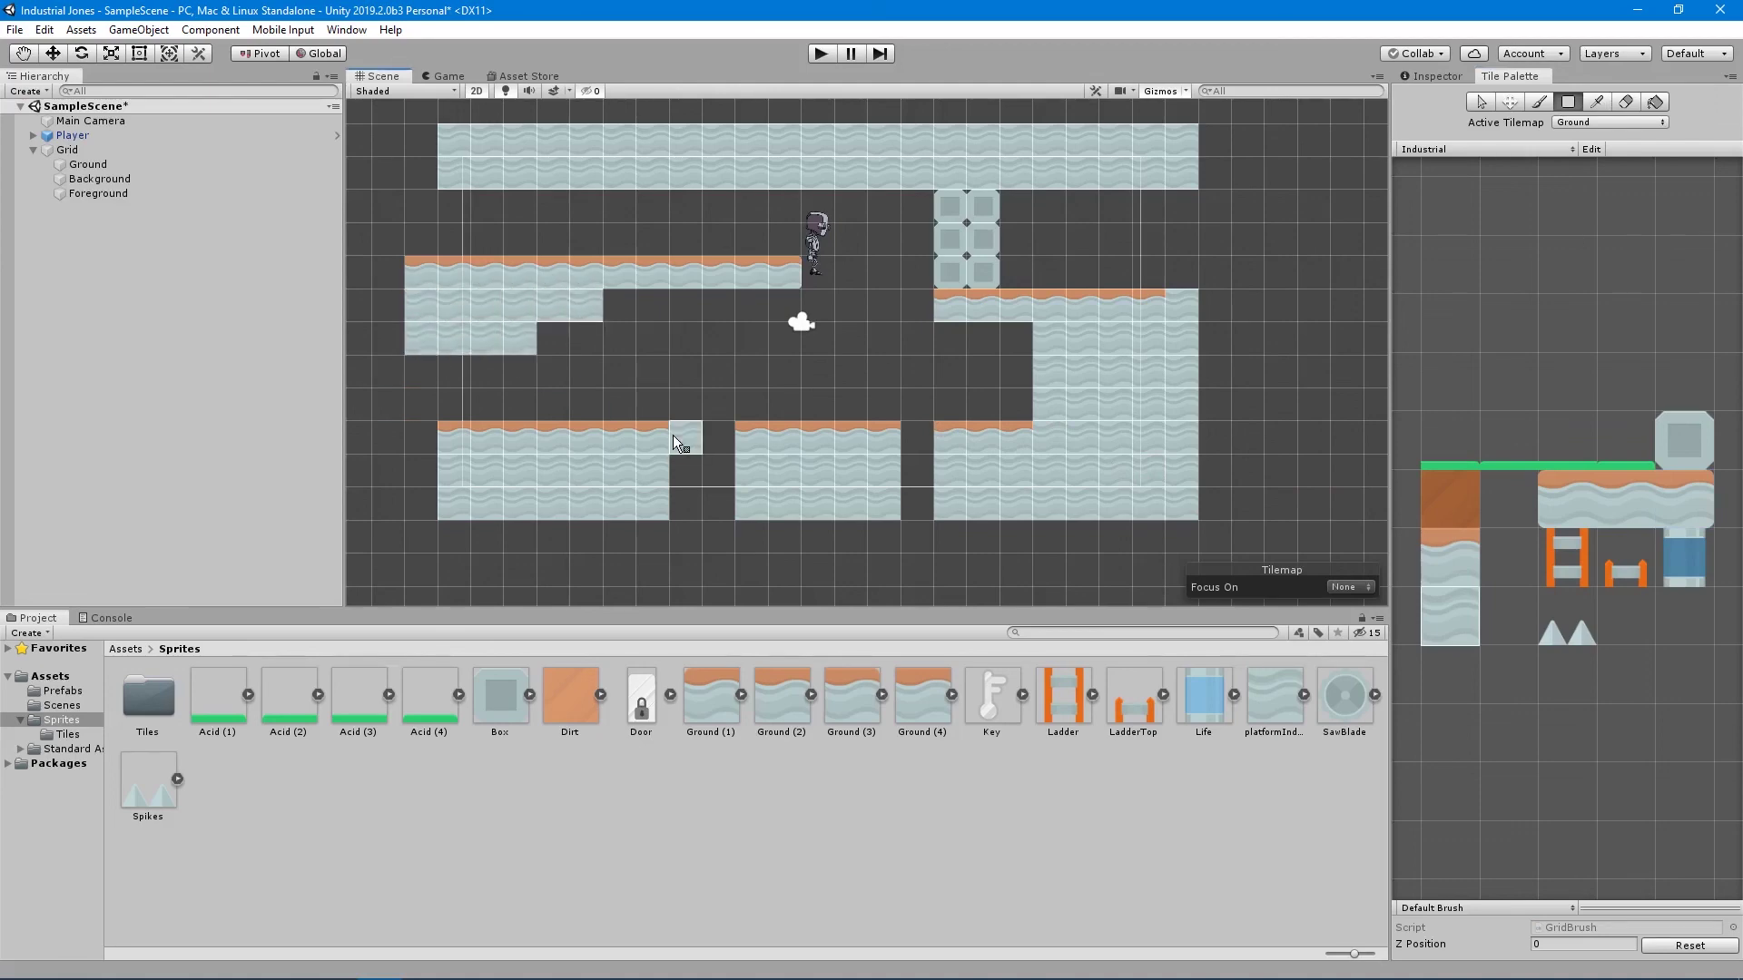
Widen the hollow under the upper ledge by erasing a three-tile-high Ground wall column and the adjacent Background column.
{"action": "mouse_move", "coordinate": [596, 297]}
{"action": "middle_mouse_down"}
{"action": "mouse_move", "coordinate": [717, 313]}
{"action": "mouse_move", "coordinate": [676, 293]}
{"action": "middle_mouse_up"}
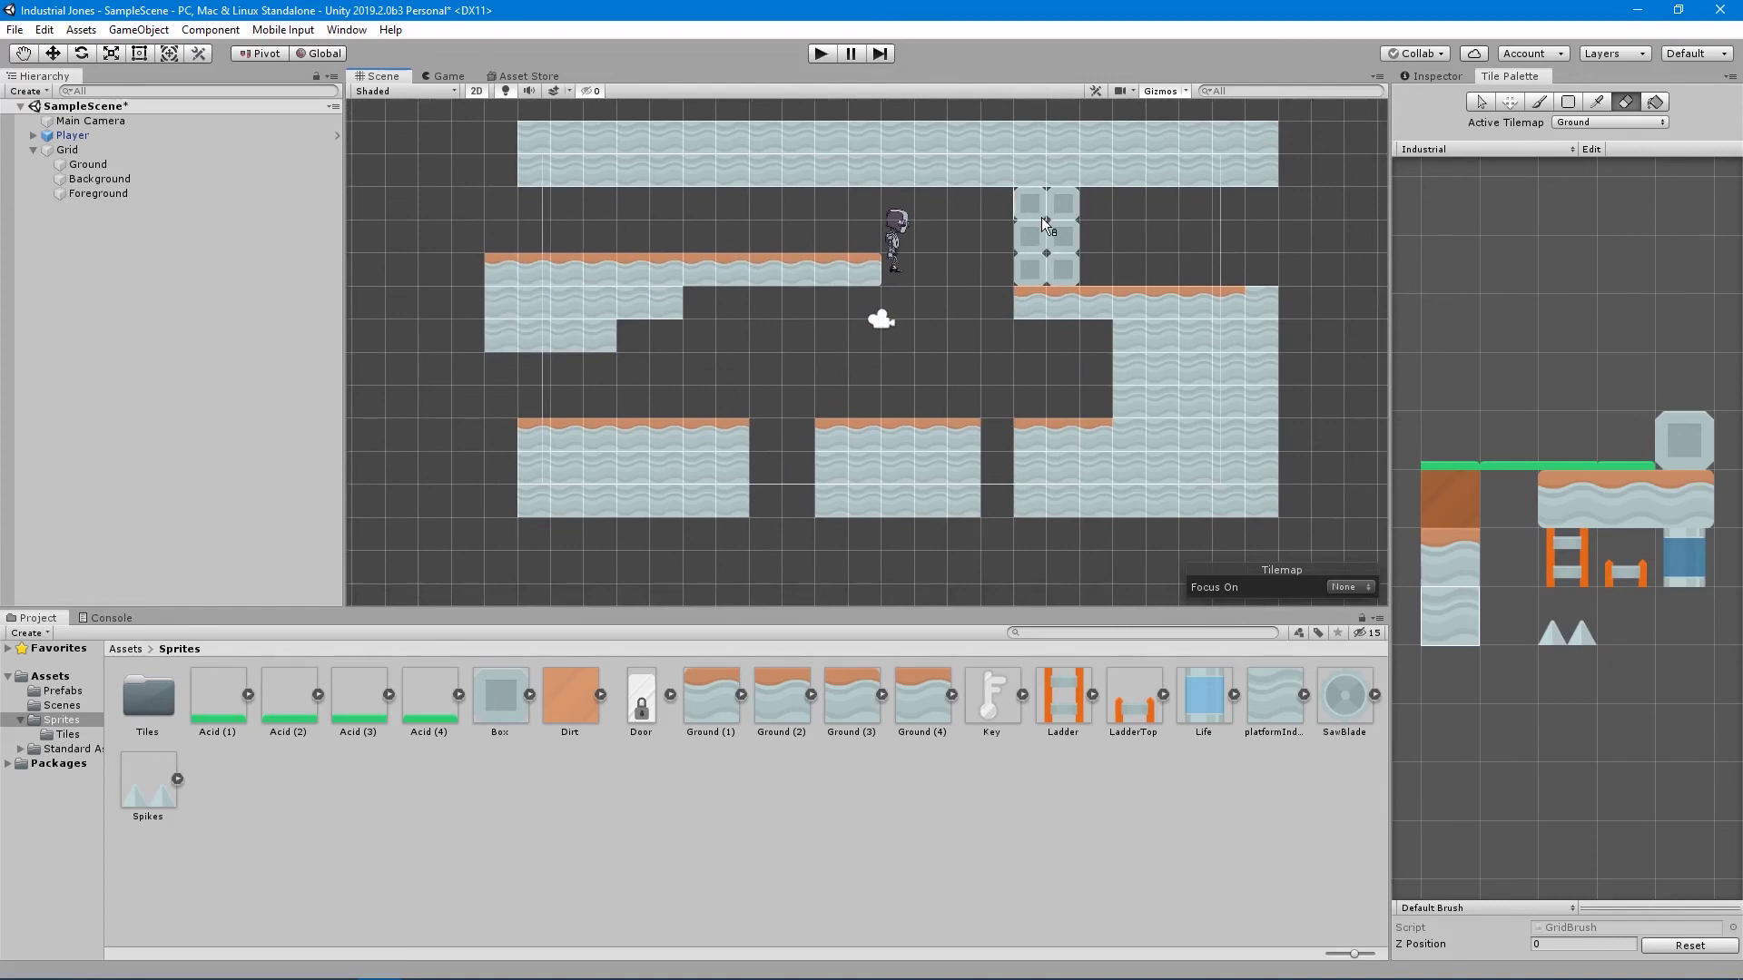
{"action": "left_click_drag", "start_coordinate": [1128, 403], "coordinate": [1135, 354]}
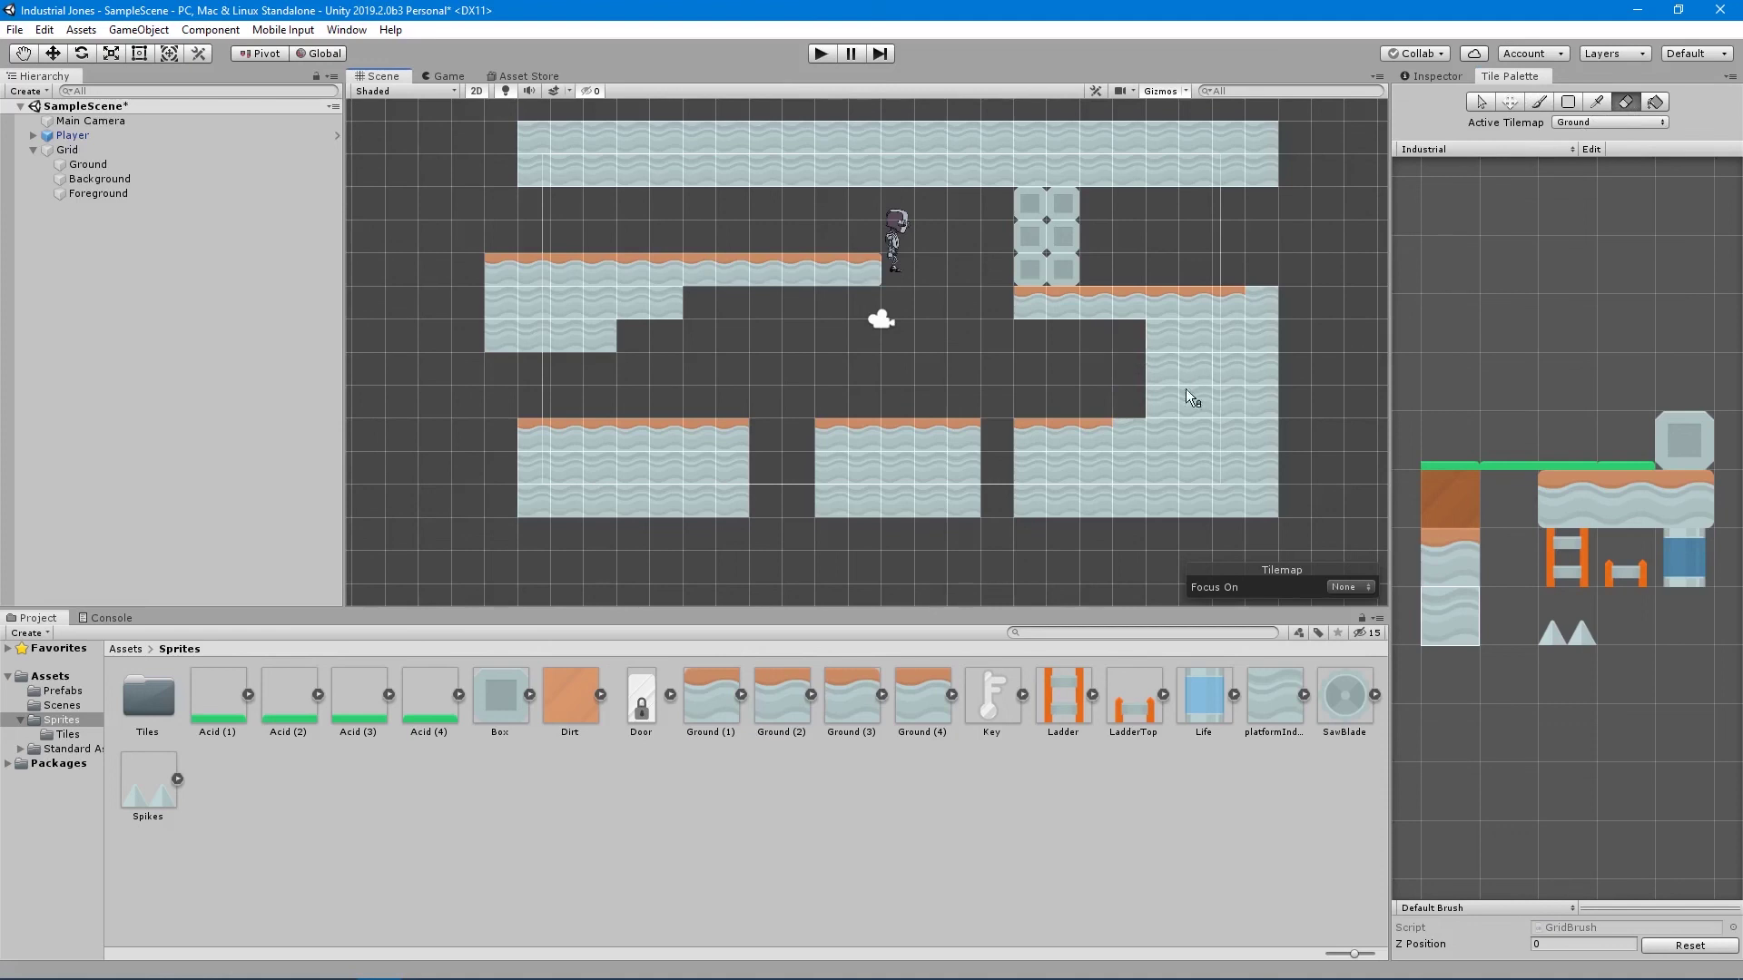
{"action": "left_click", "coordinate": [1602, 122]}
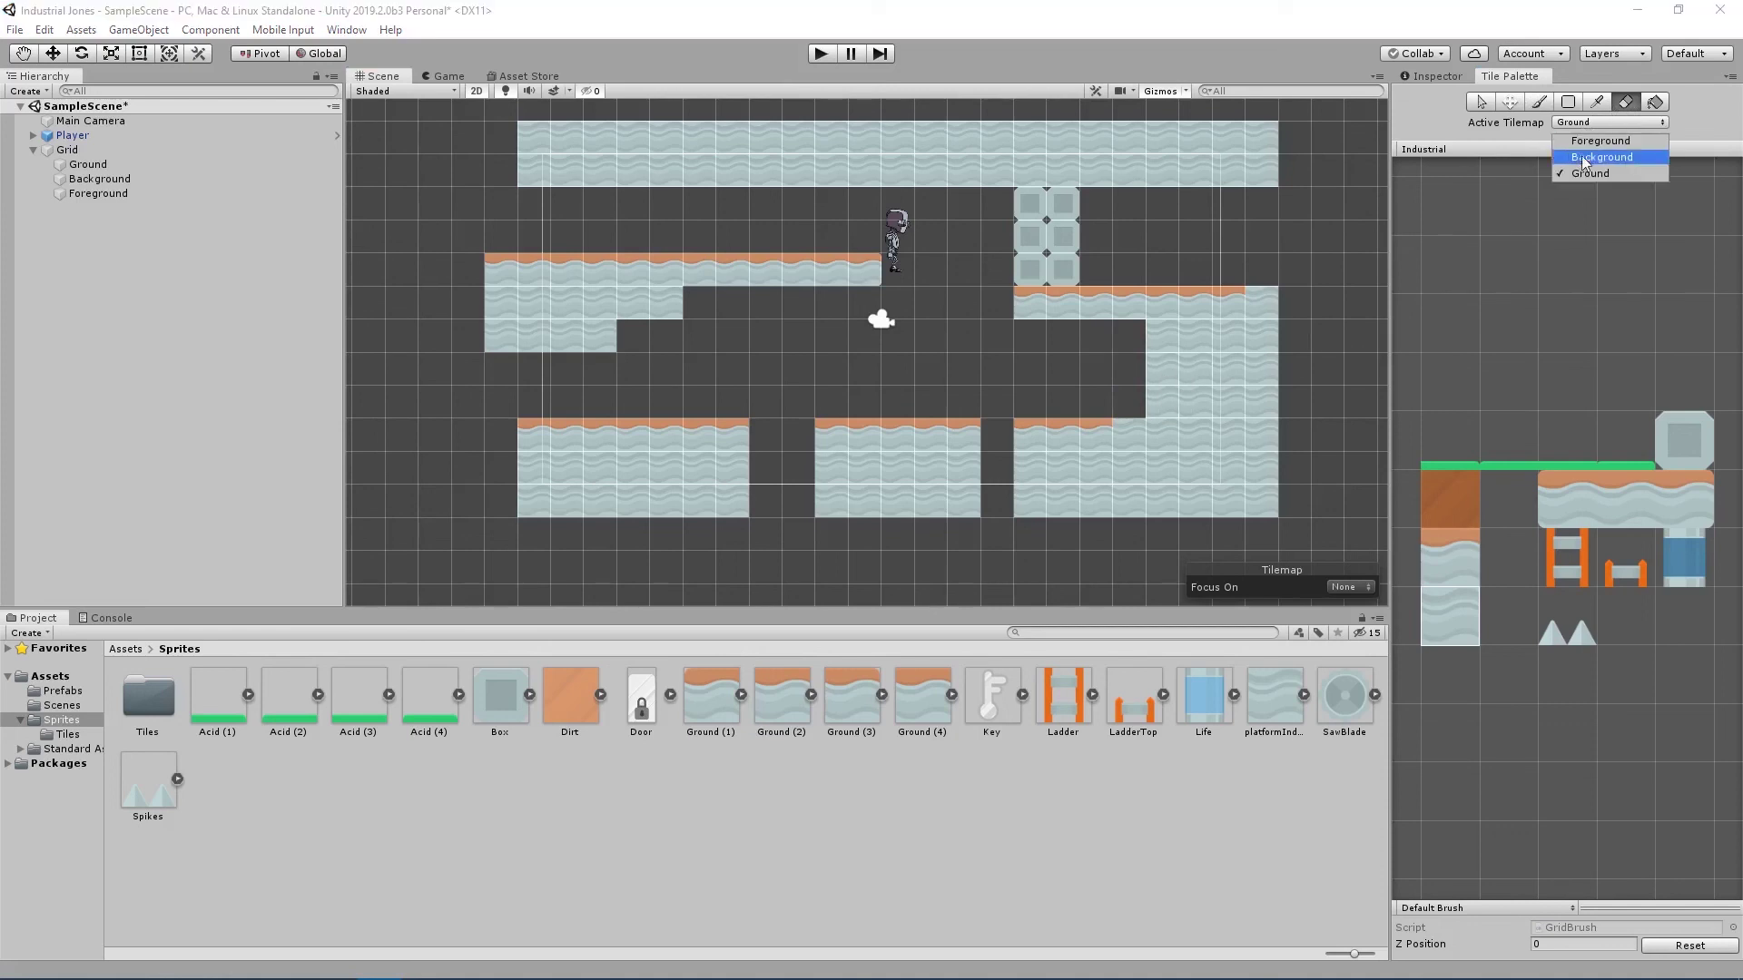
{"action": "left_click", "coordinate": [1584, 154]}
{"action": "mouse_move", "coordinate": [1168, 406]}
{"action": "left_mouse_down"}
{"action": "mouse_move", "coordinate": [1157, 349]}
{"action": "mouse_move", "coordinate": [1130, 382]}
{"action": "left_mouse_up"}
Extend the orange-topped floor of the widened hollow by two tiles on the Ground tilemap.
{"action": "key", "text": "b"}
{"action": "left_click", "coordinate": [1626, 499]}
{"action": "left_click_drag", "start_coordinate": [1130, 440], "coordinate": [1163, 440]}
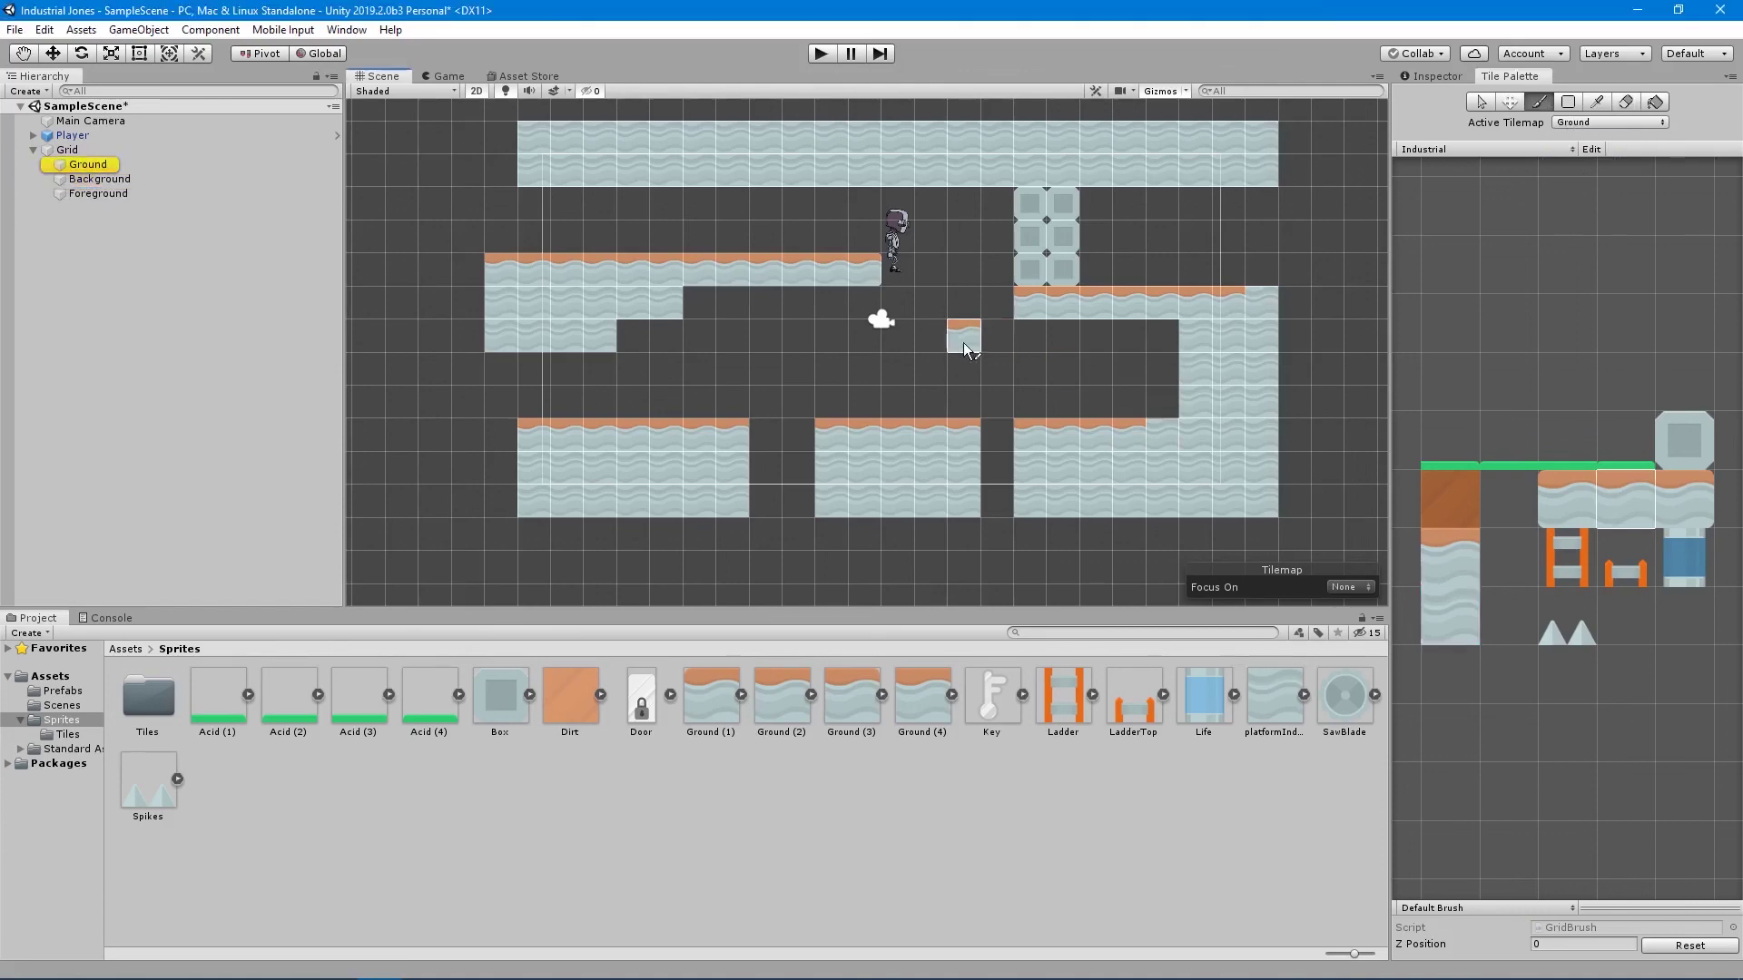
Erase the plain Background tile at the right end of the upper ledge and reactivate the paint brush.
{"action": "key", "text": "d"}
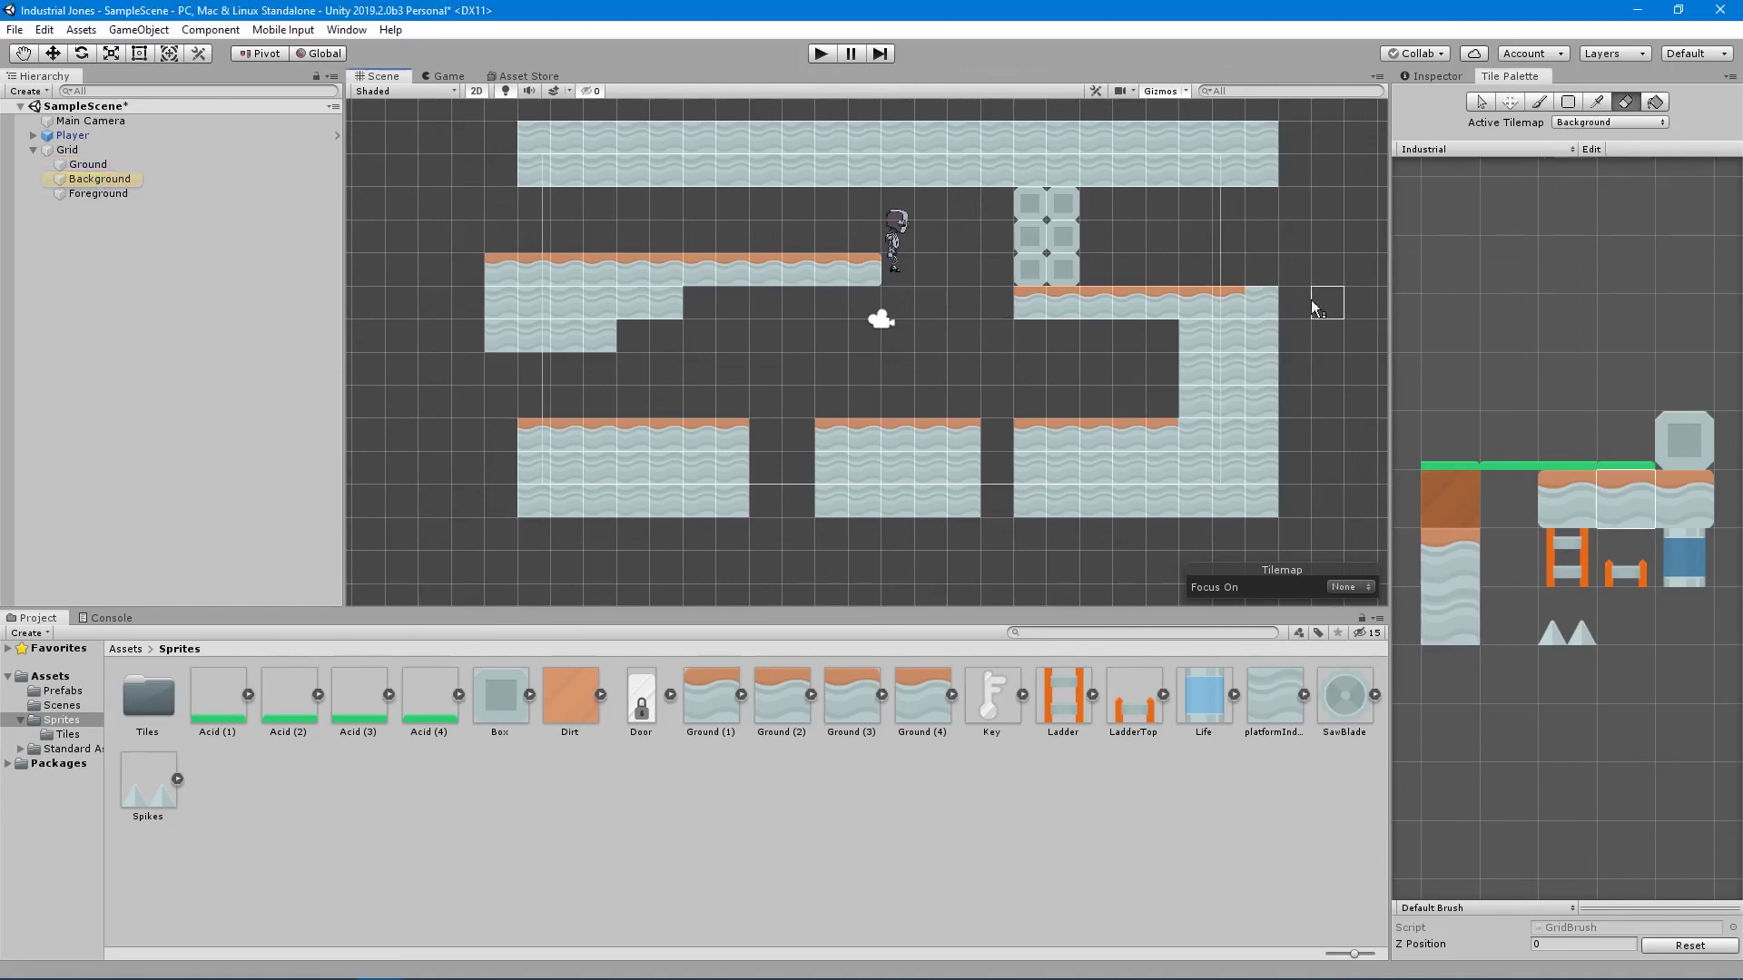
{"action": "left_click", "coordinate": [1271, 309]}
{"action": "left_click", "coordinate": [1538, 102]}
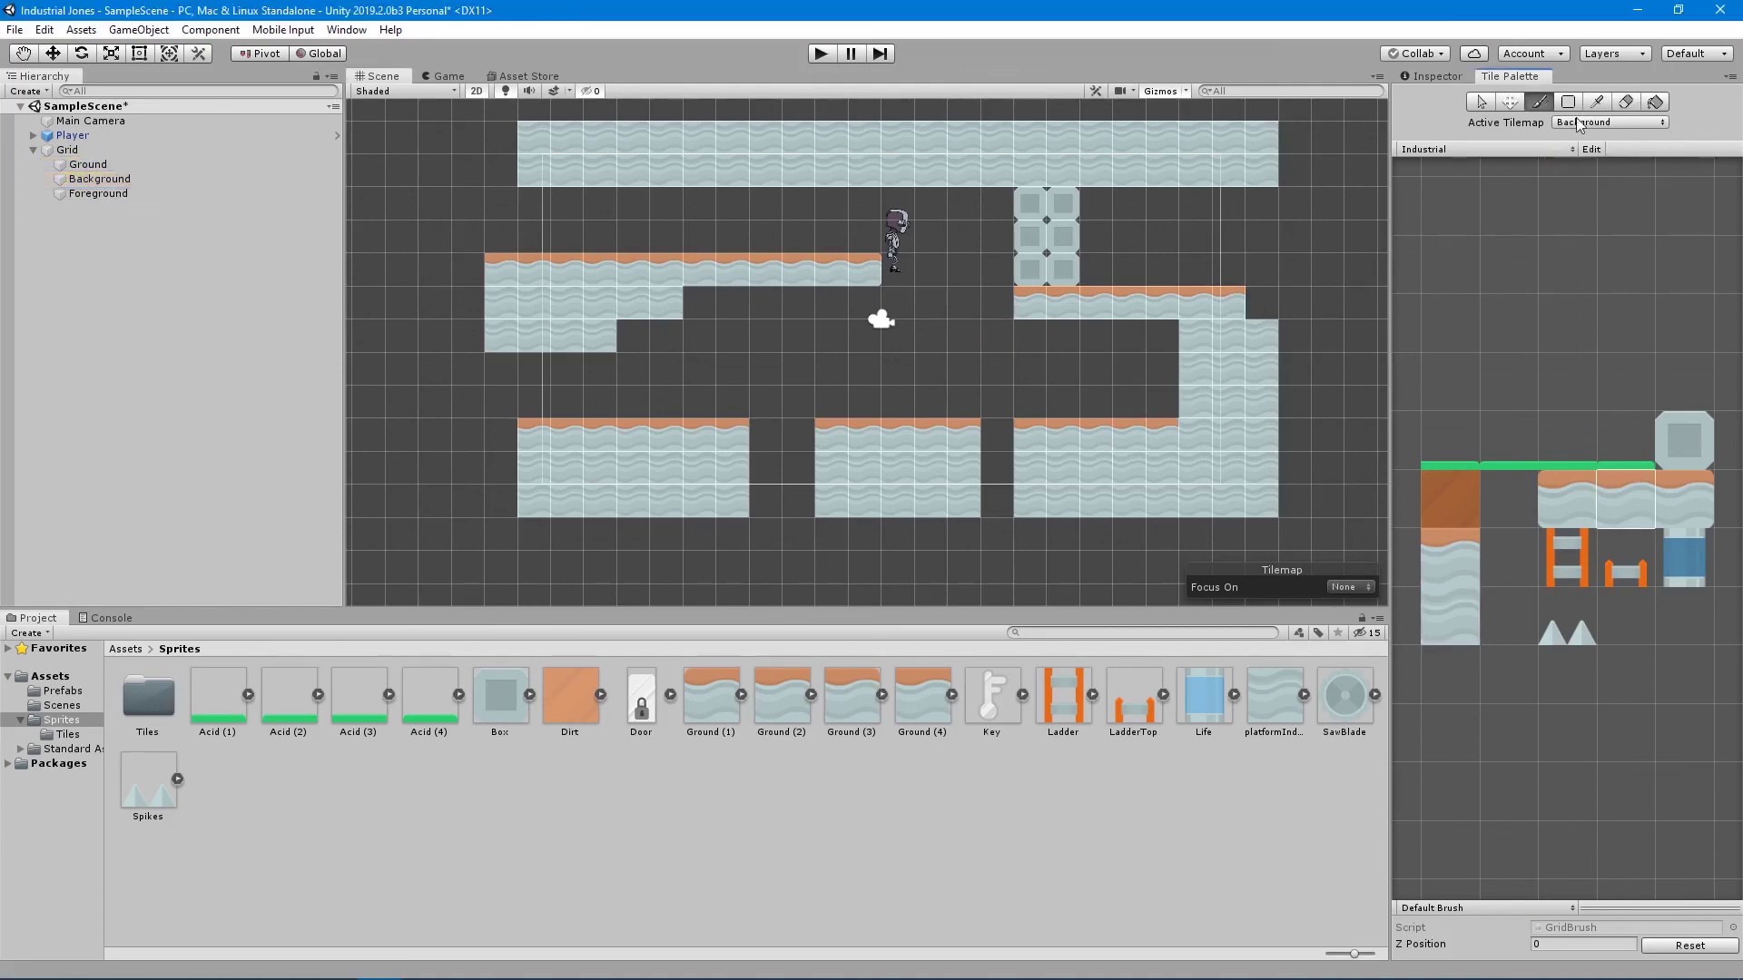